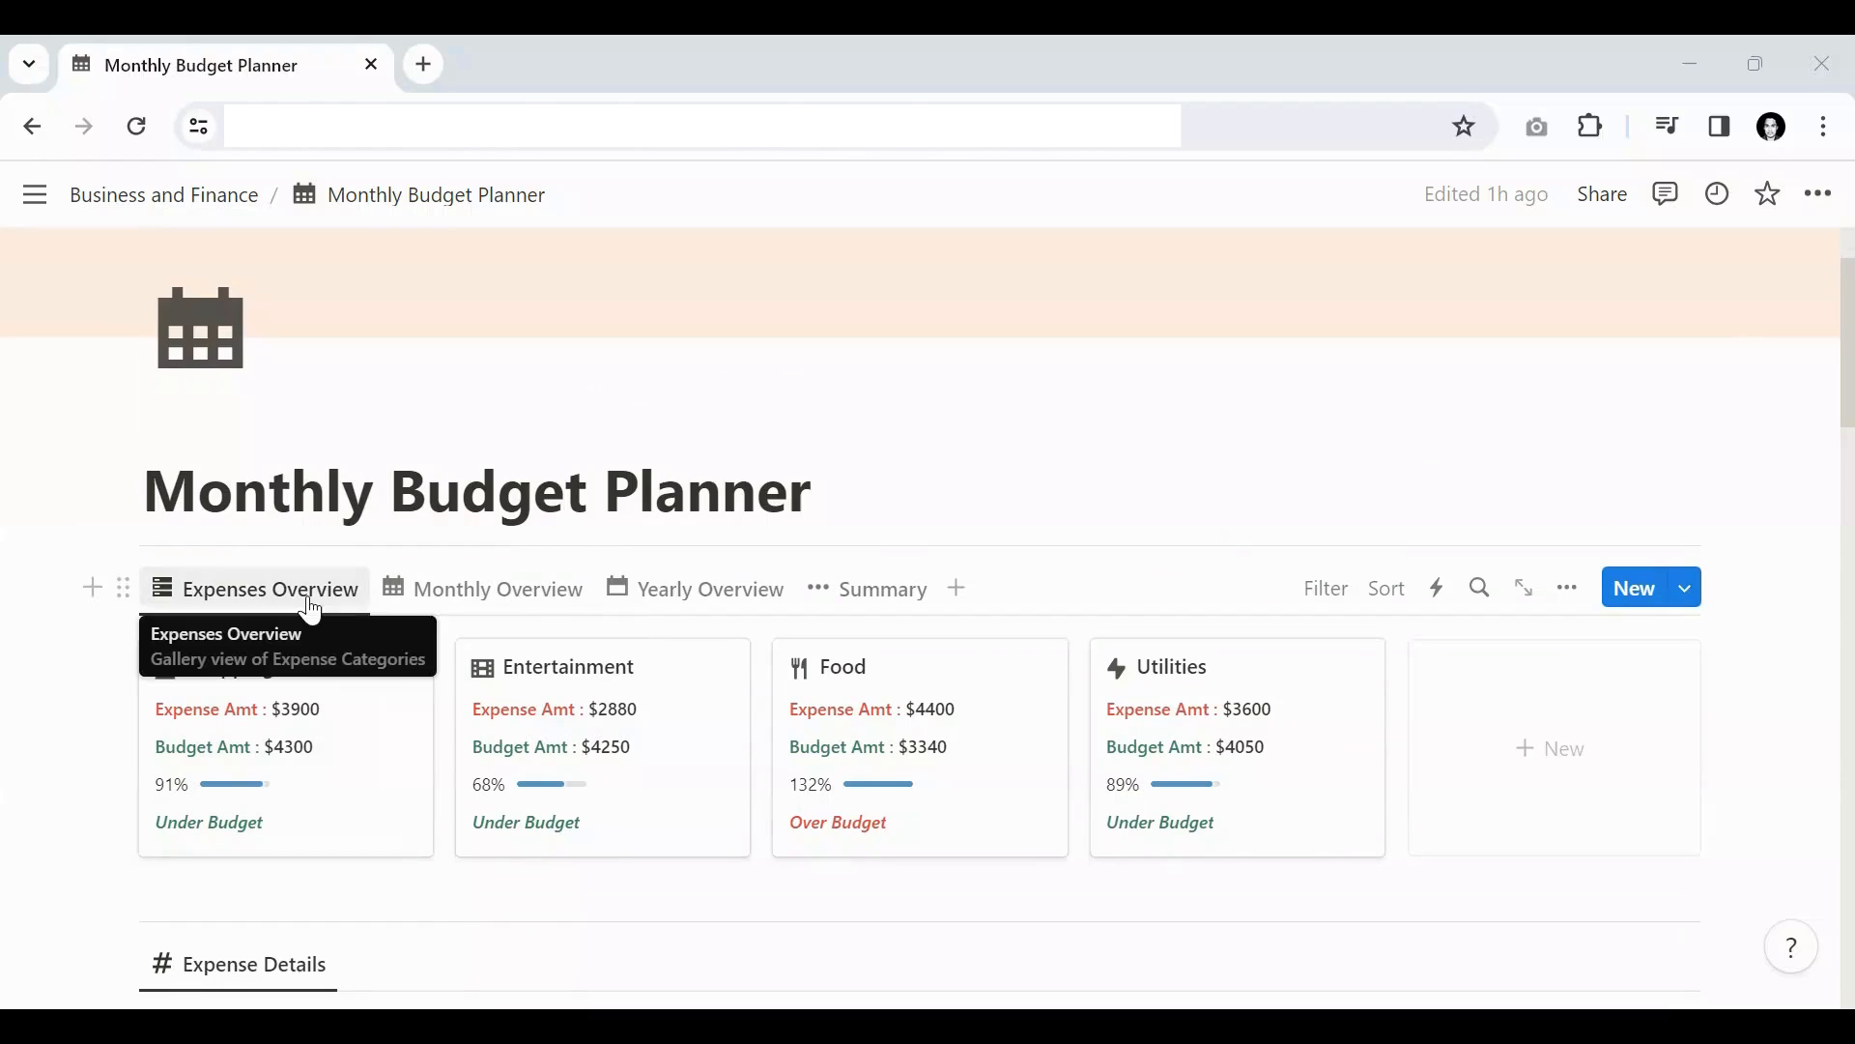
Step: Look through the planner's Monthly Overview, Yearly Overview and Summary views, ending on the Expenses Overview category cards
left_click(457, 612)
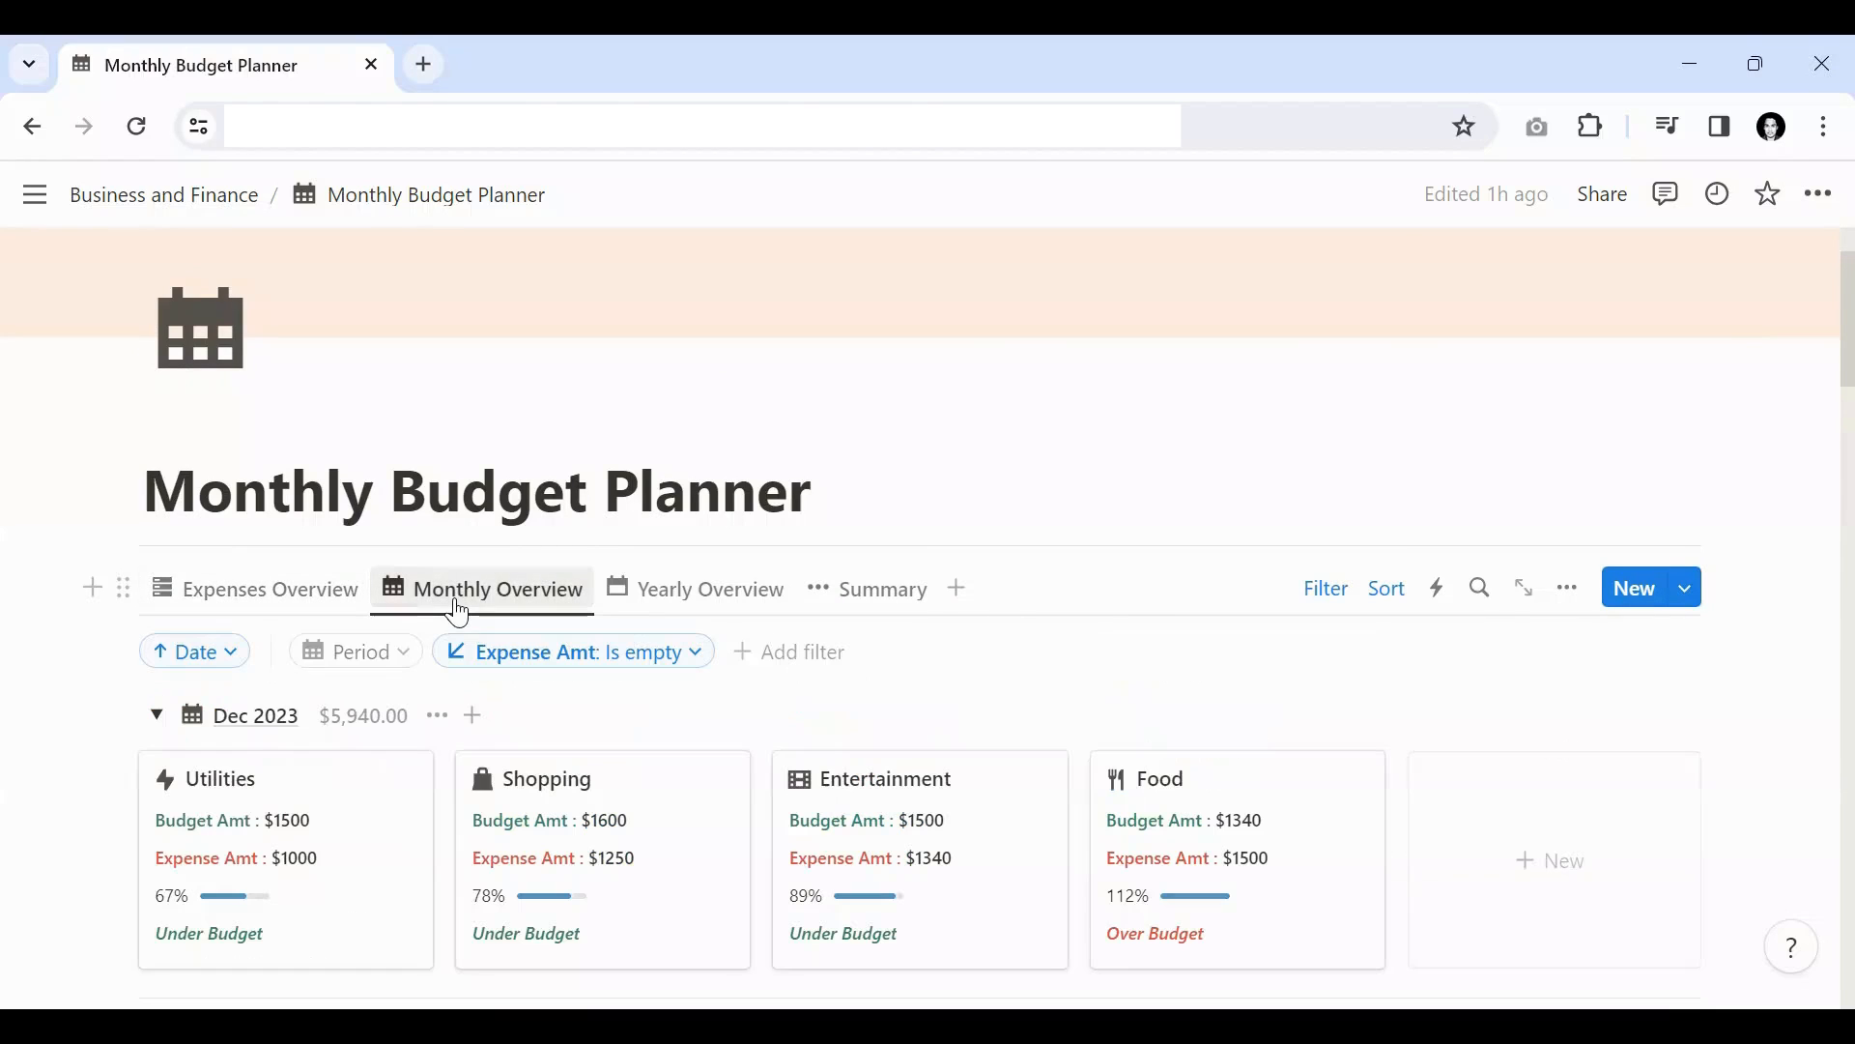
left_click(723, 610)
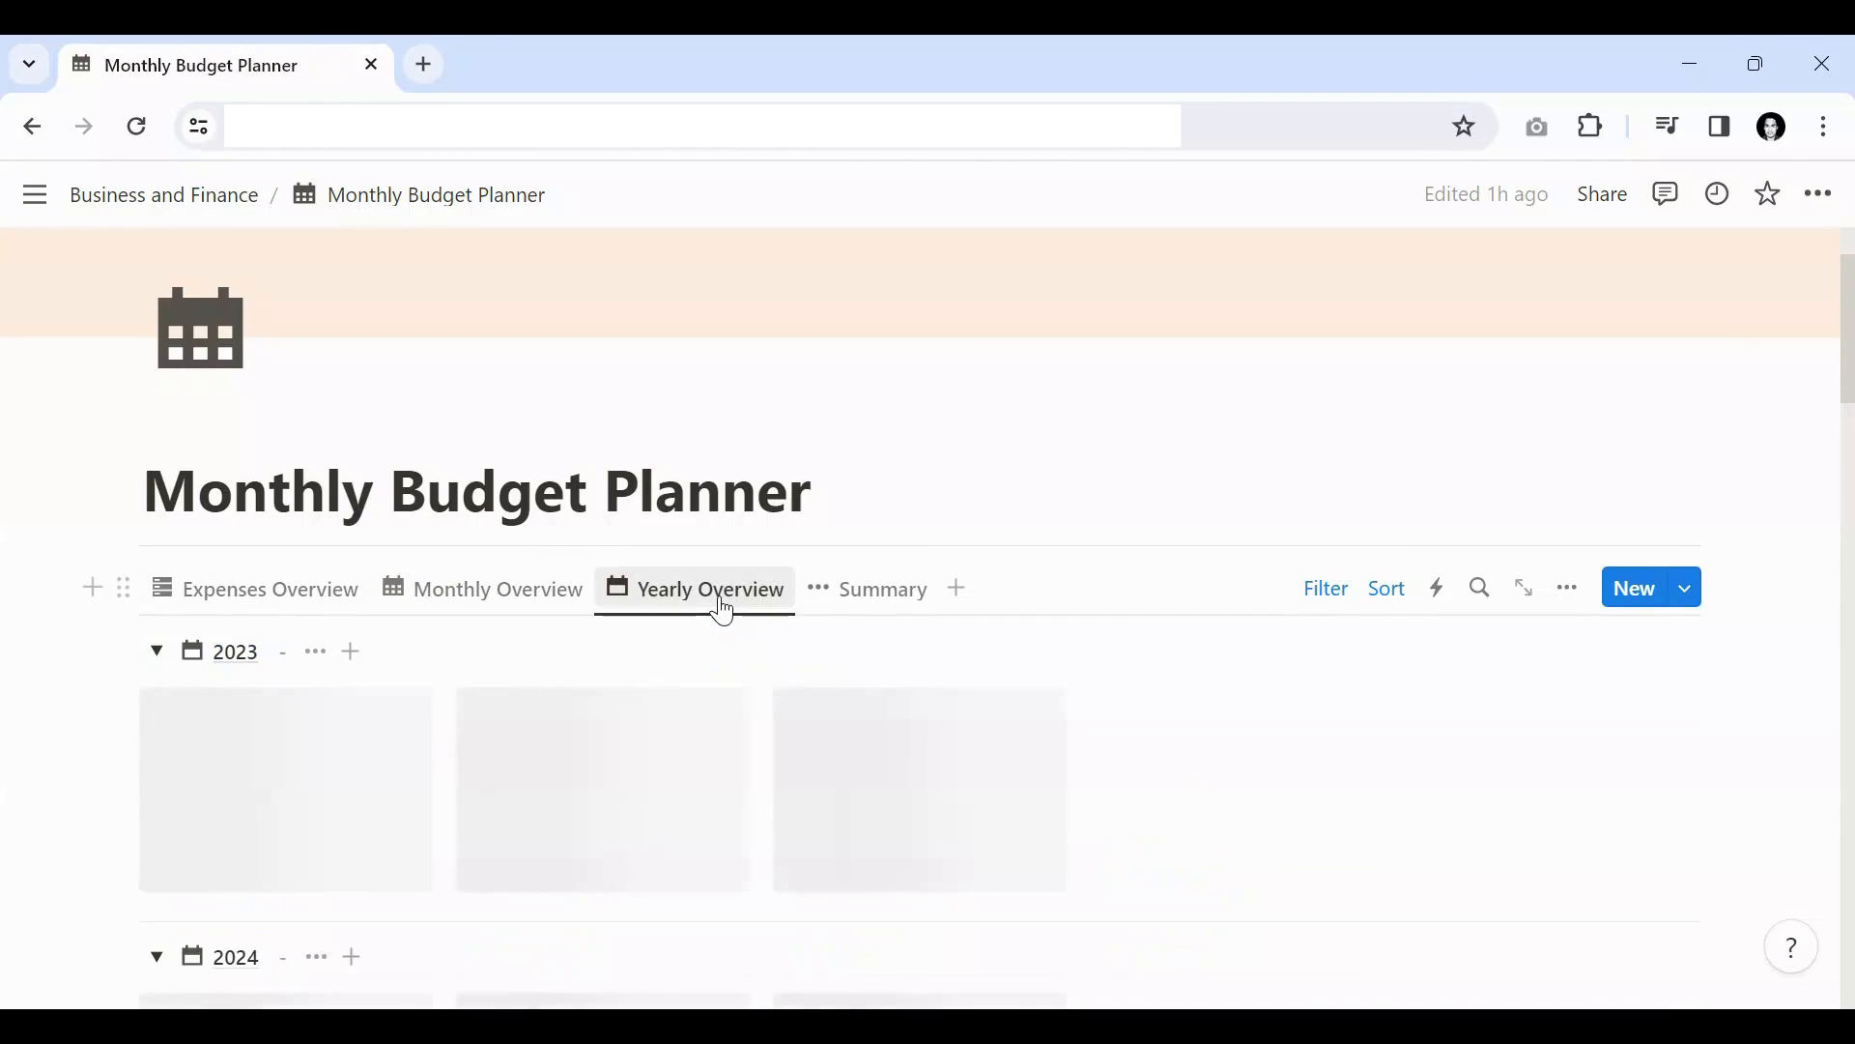
left_click(893, 604)
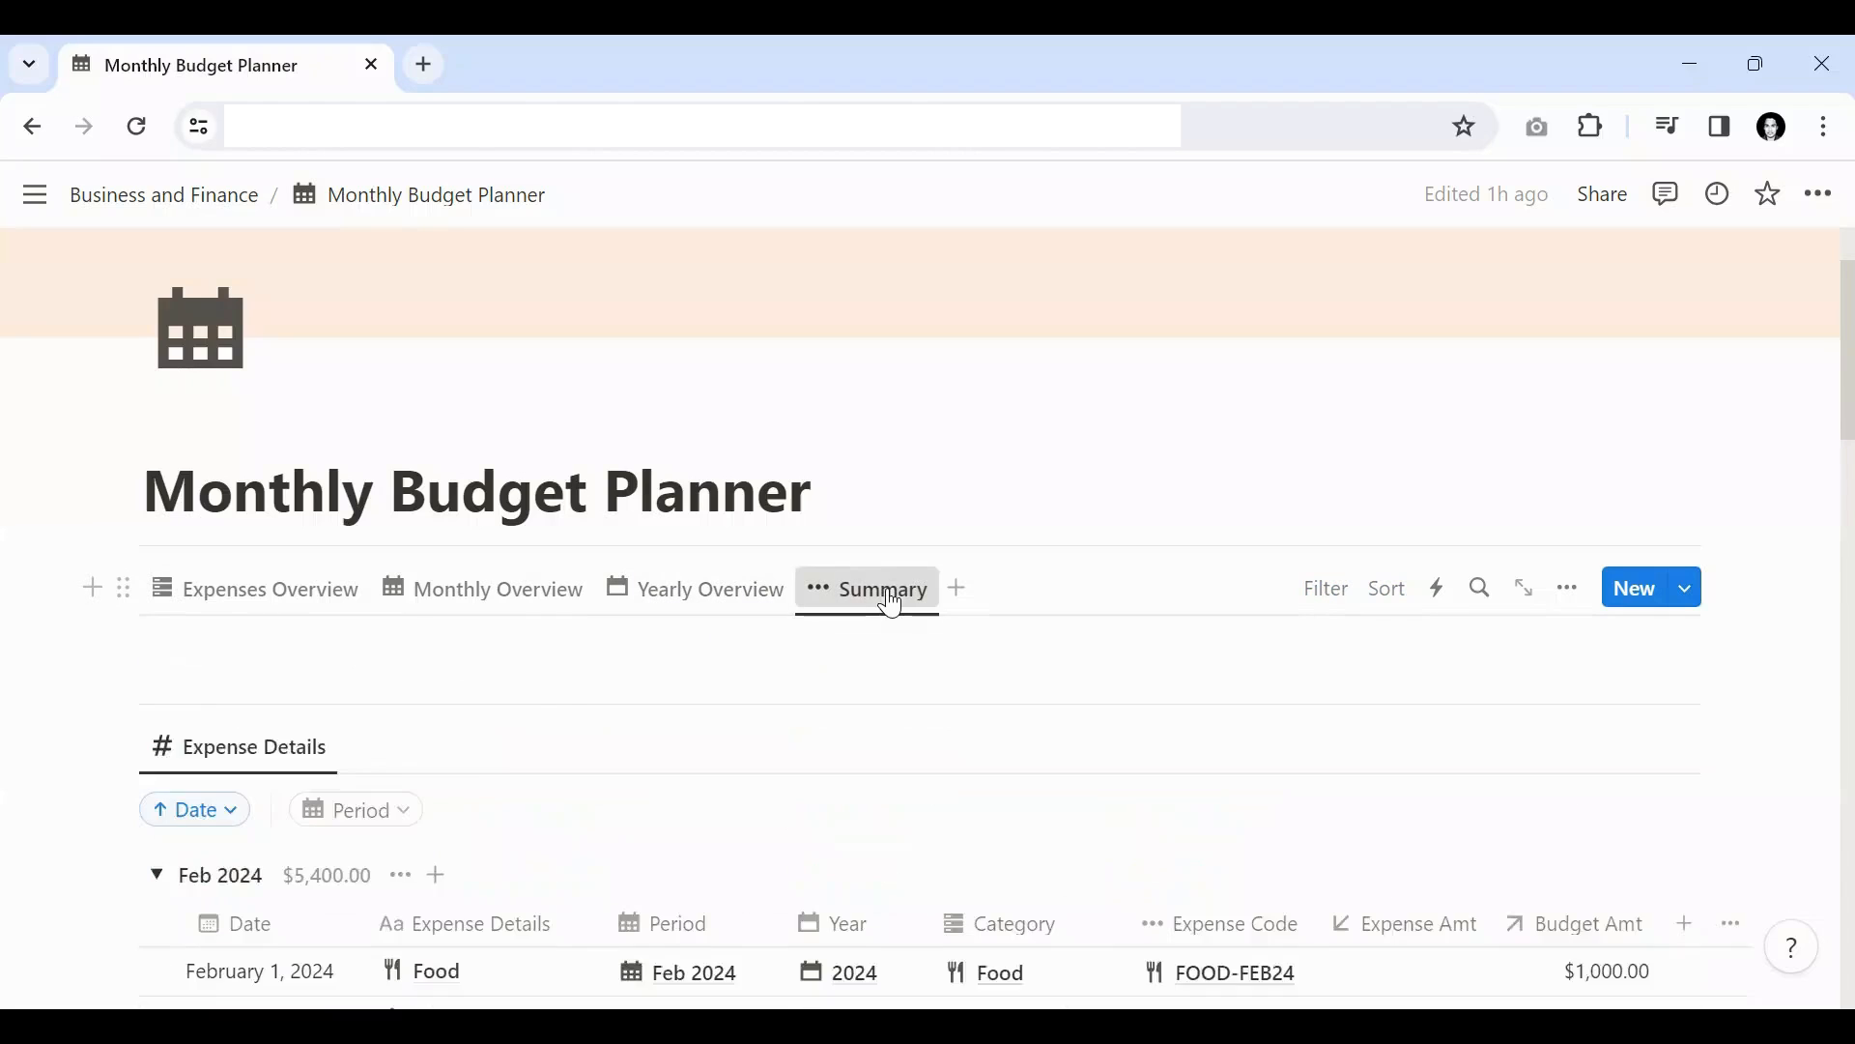
left_click(242, 600)
scroll(526, 589, "down", 1)
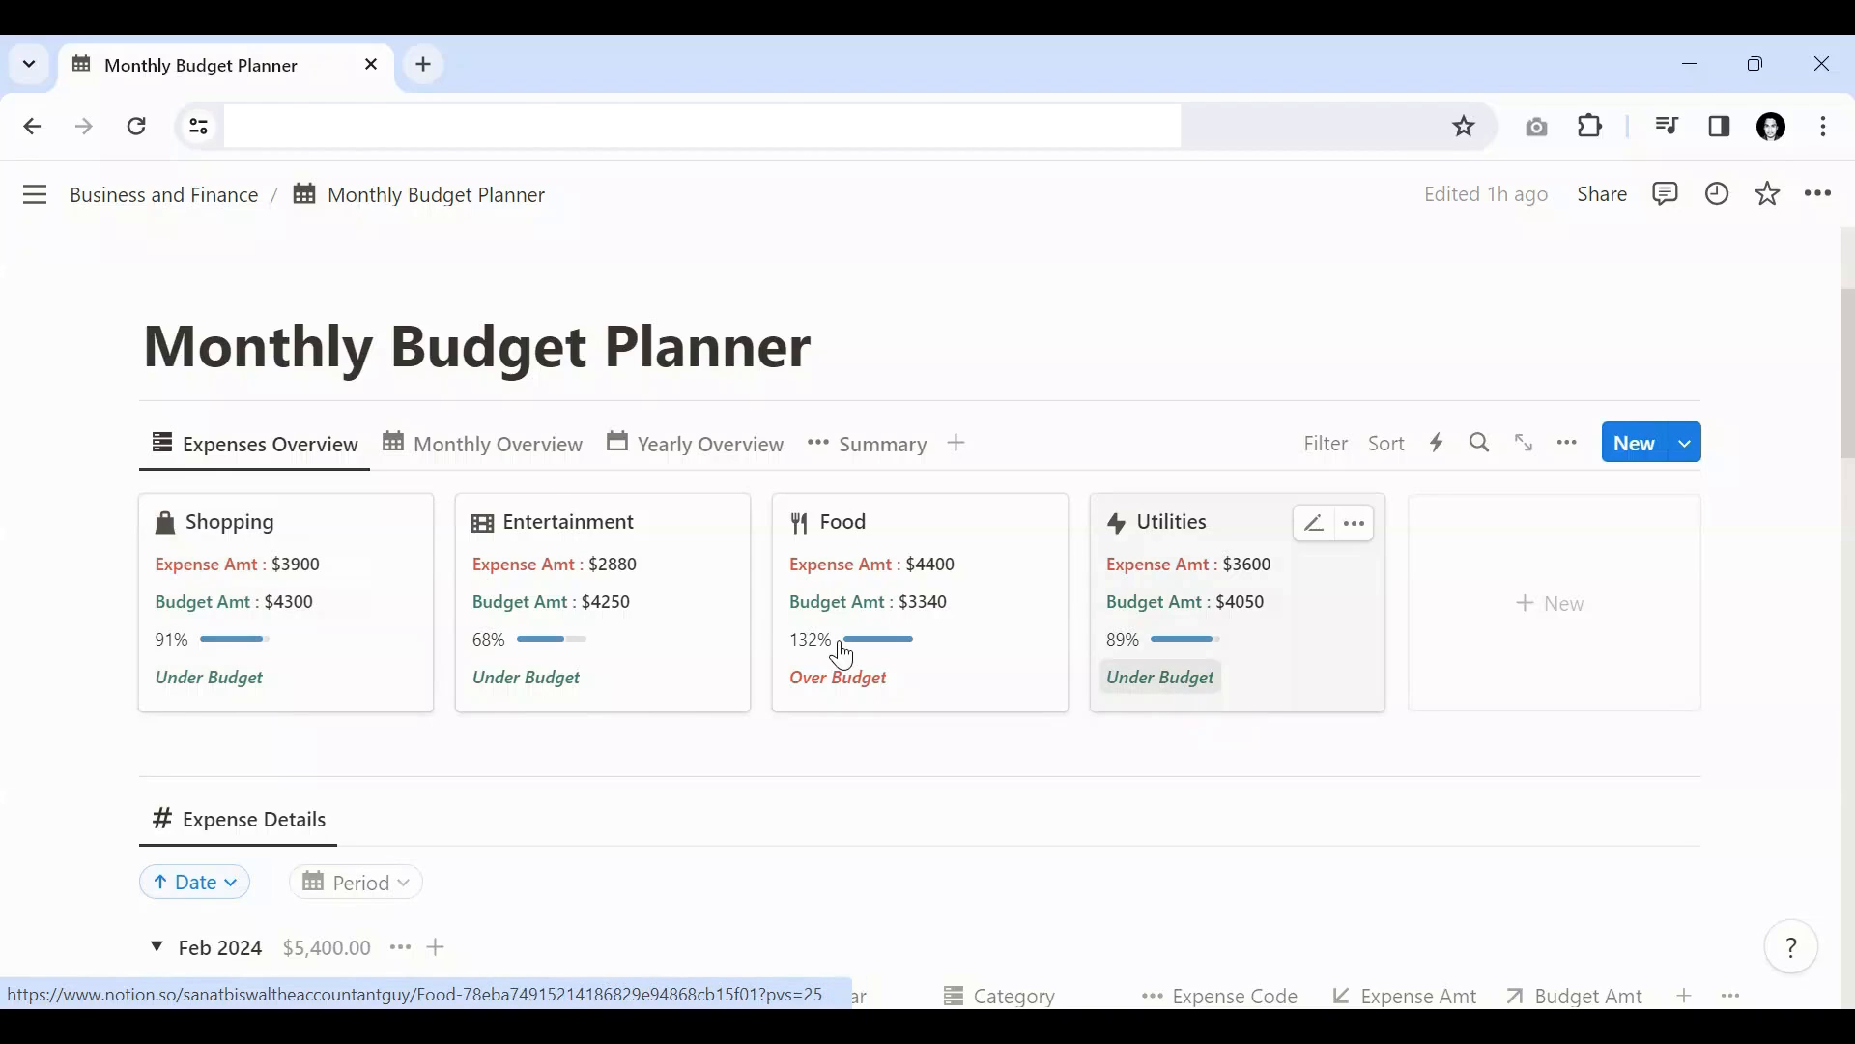
Step: Examine the budget and expense cards of each month in the Monthly Overview
left_click(538, 456)
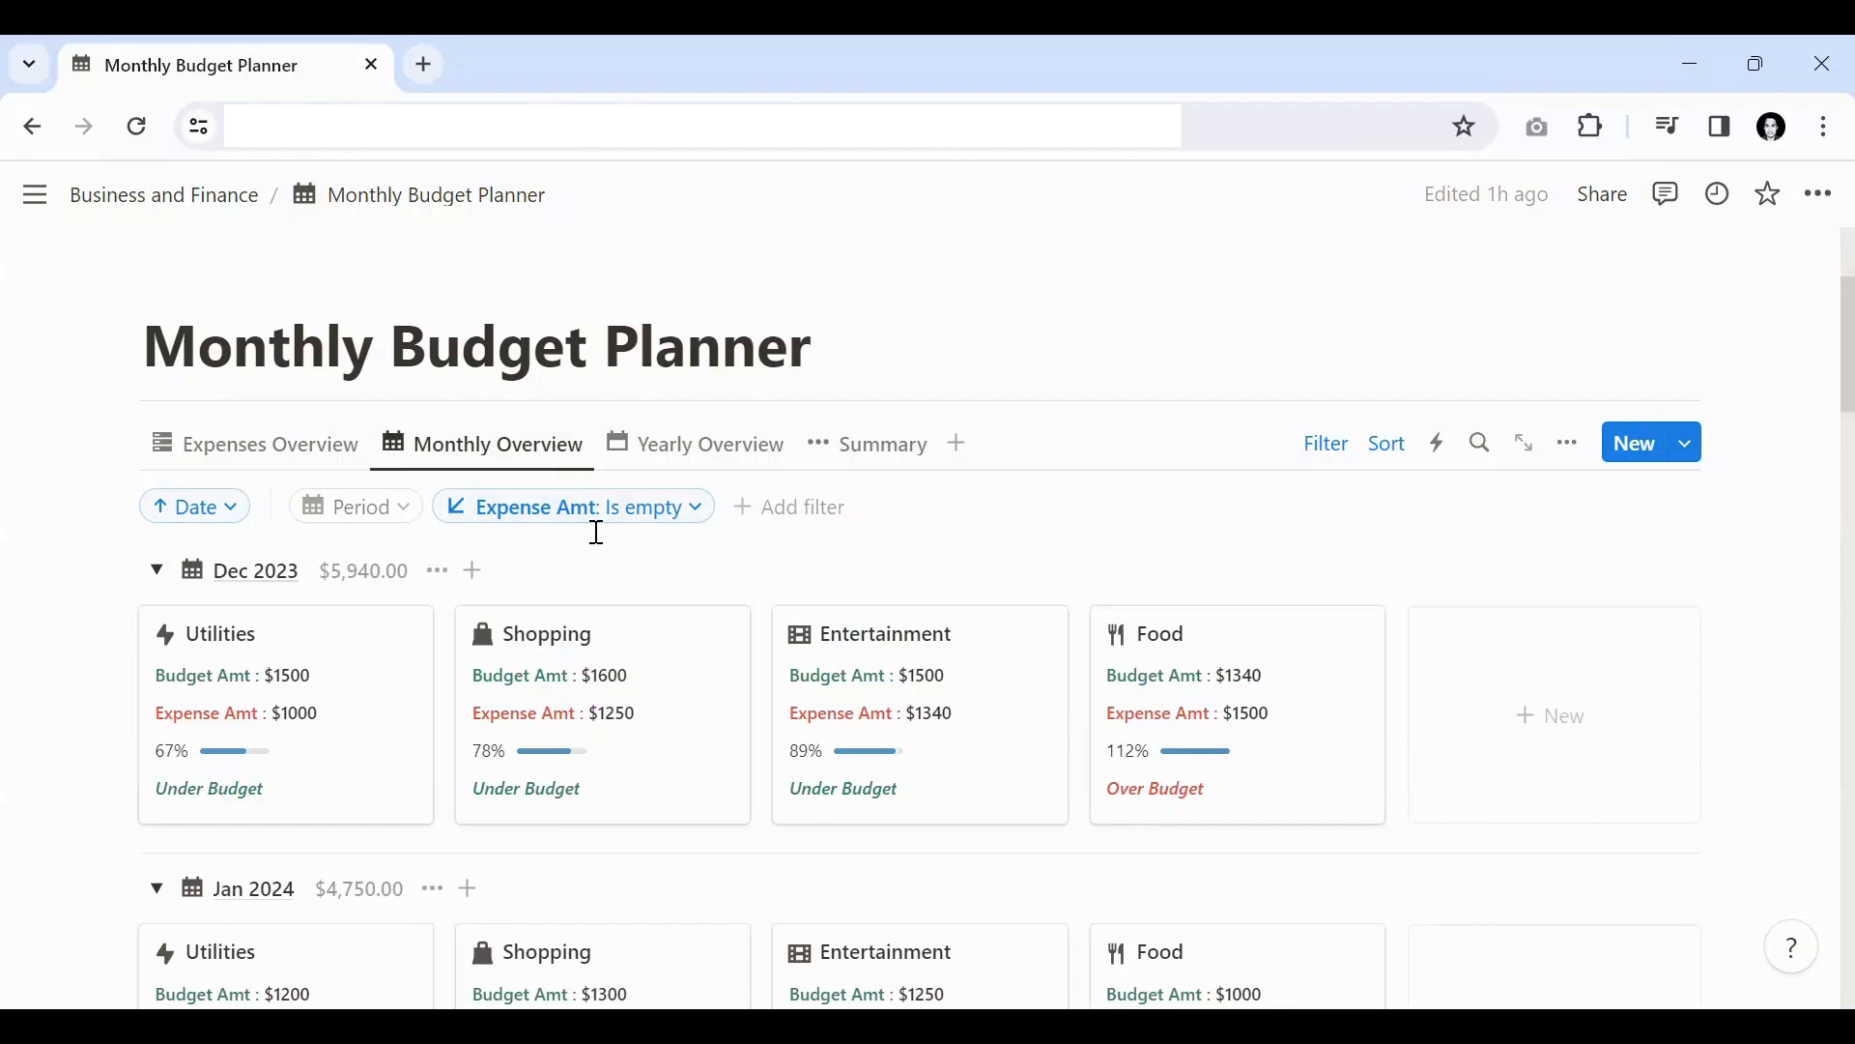
scroll(439, 485, "down", 3)
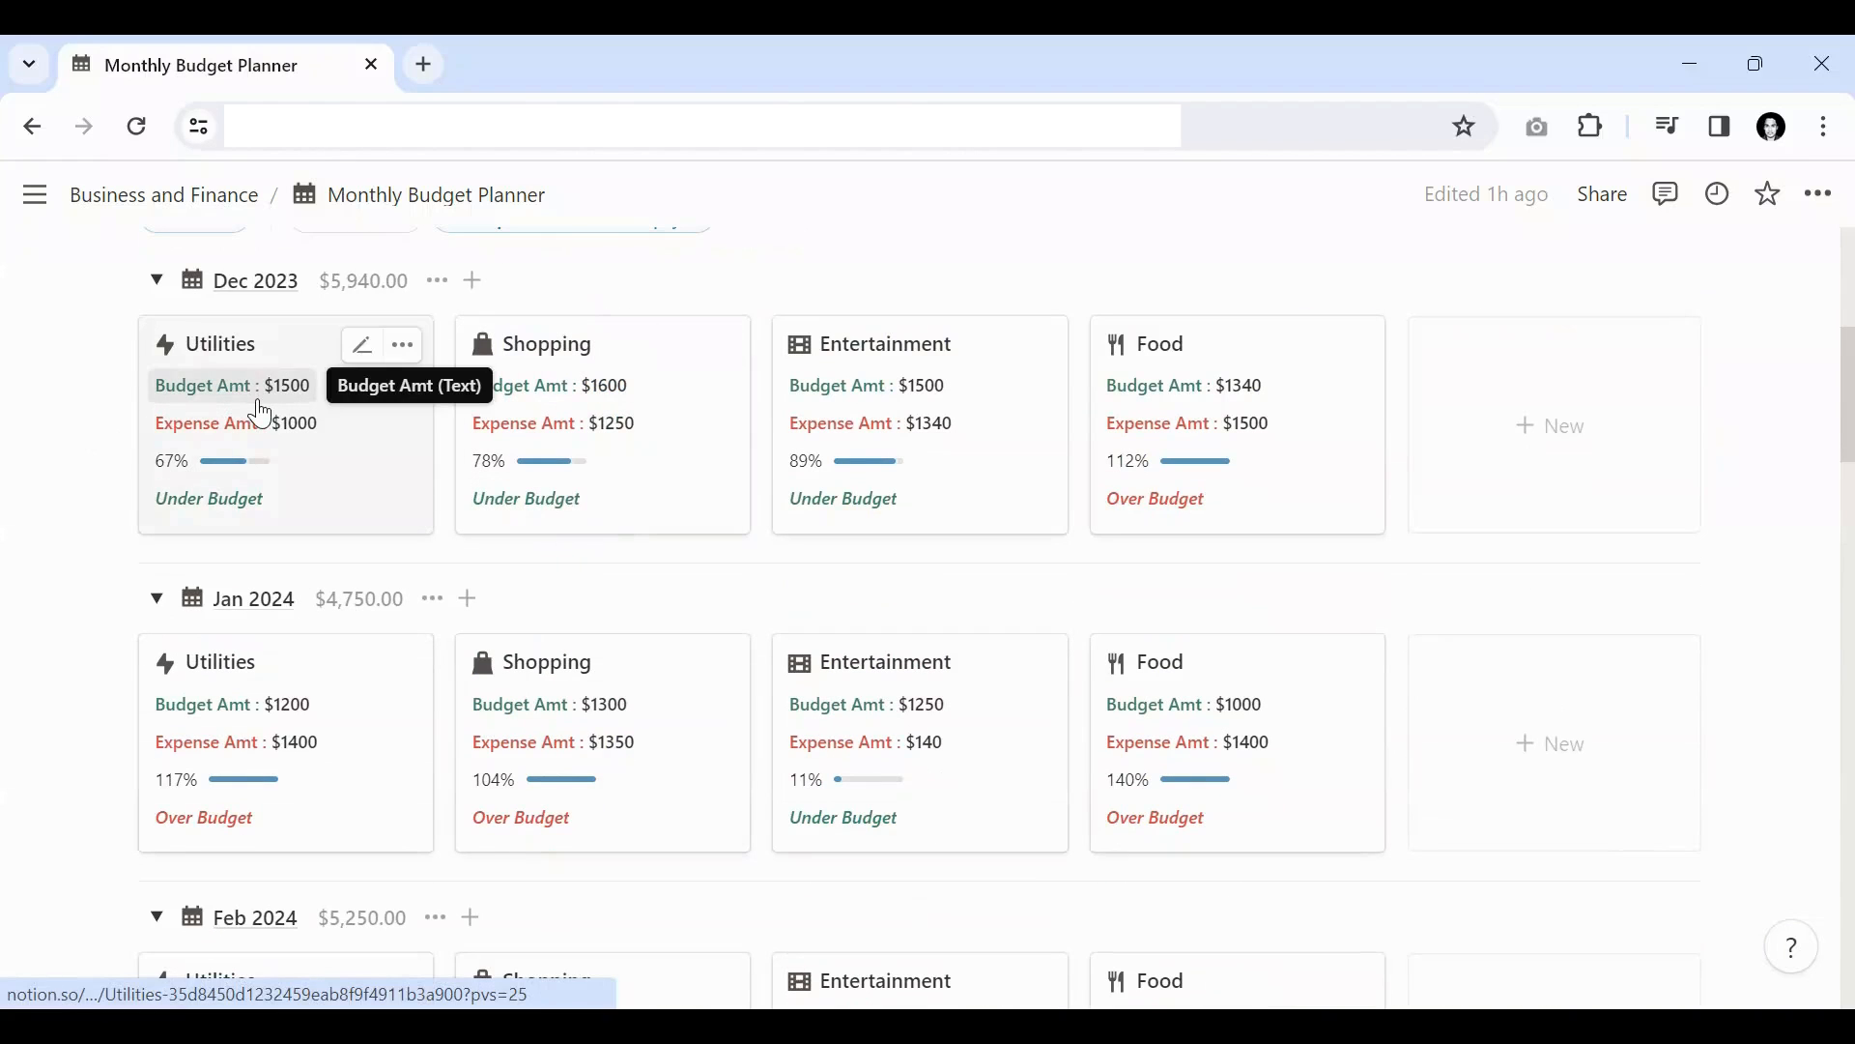
scroll(280, 578, "up", 1)
scroll(281, 574, "down", 1)
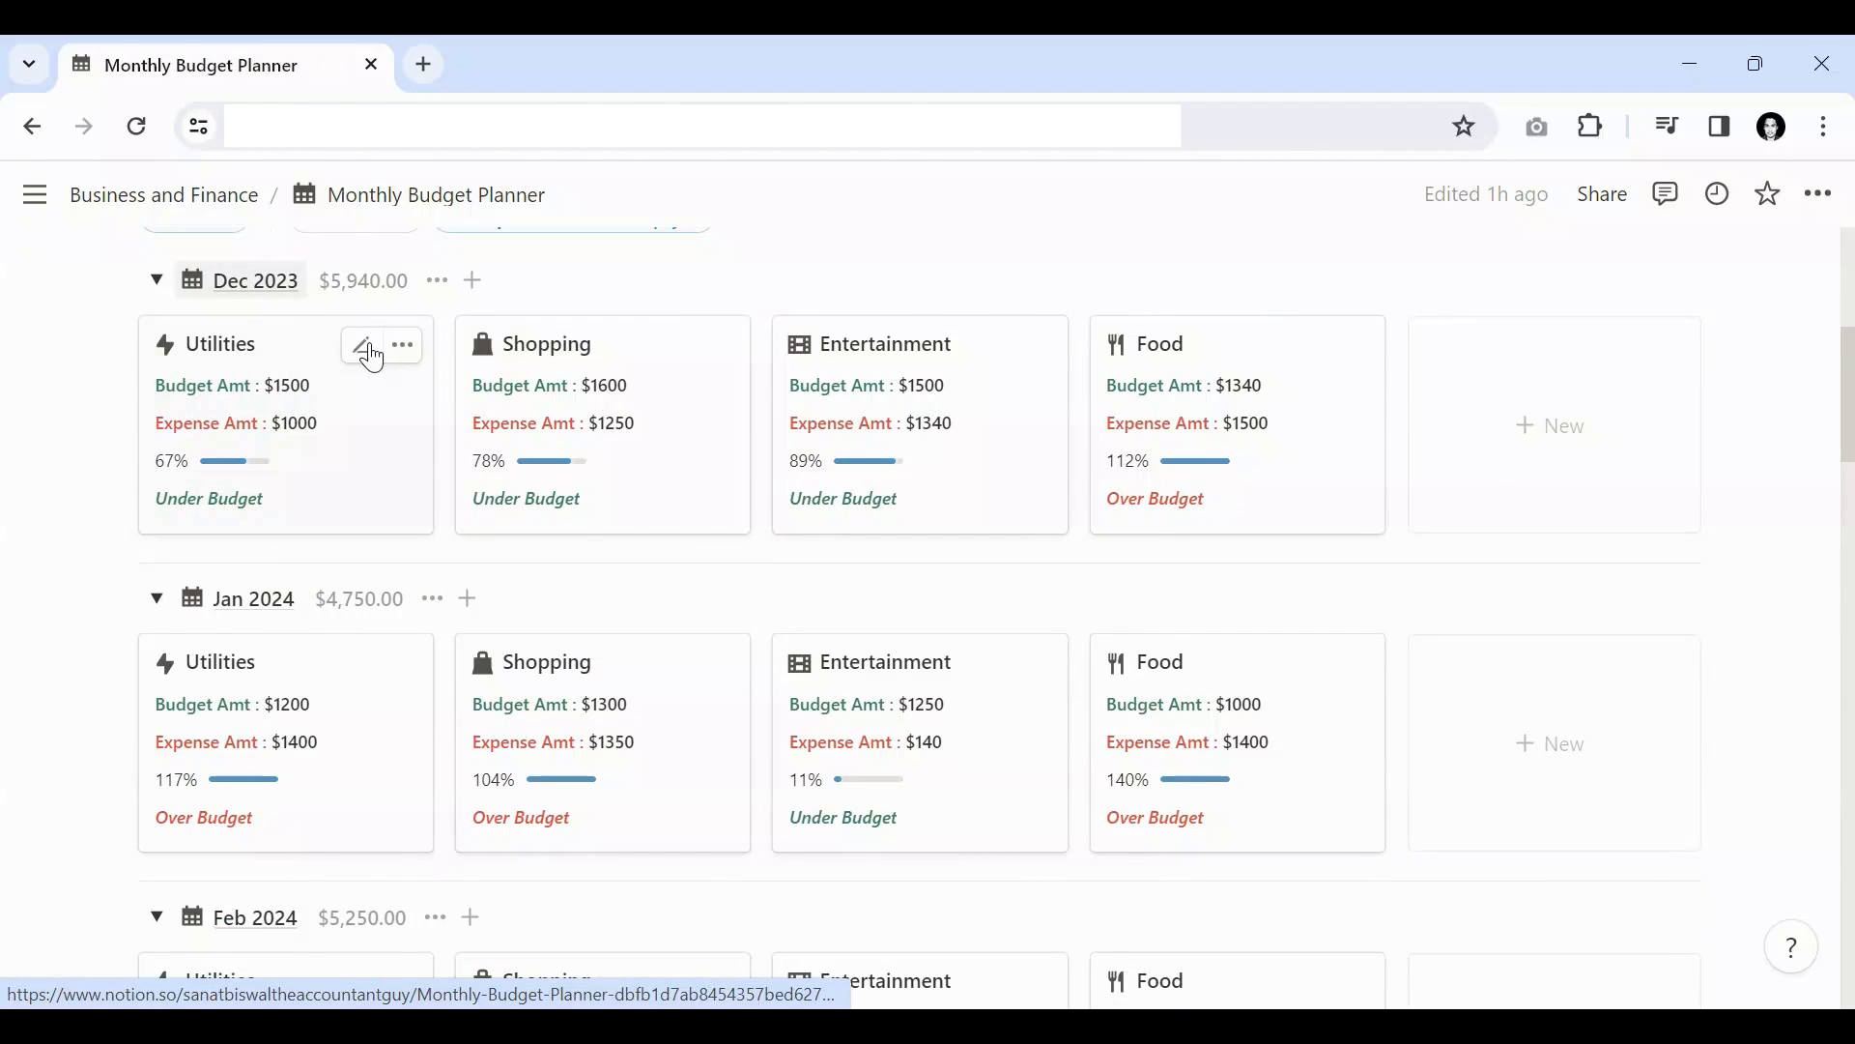
scroll(373, 358, "up", 3)
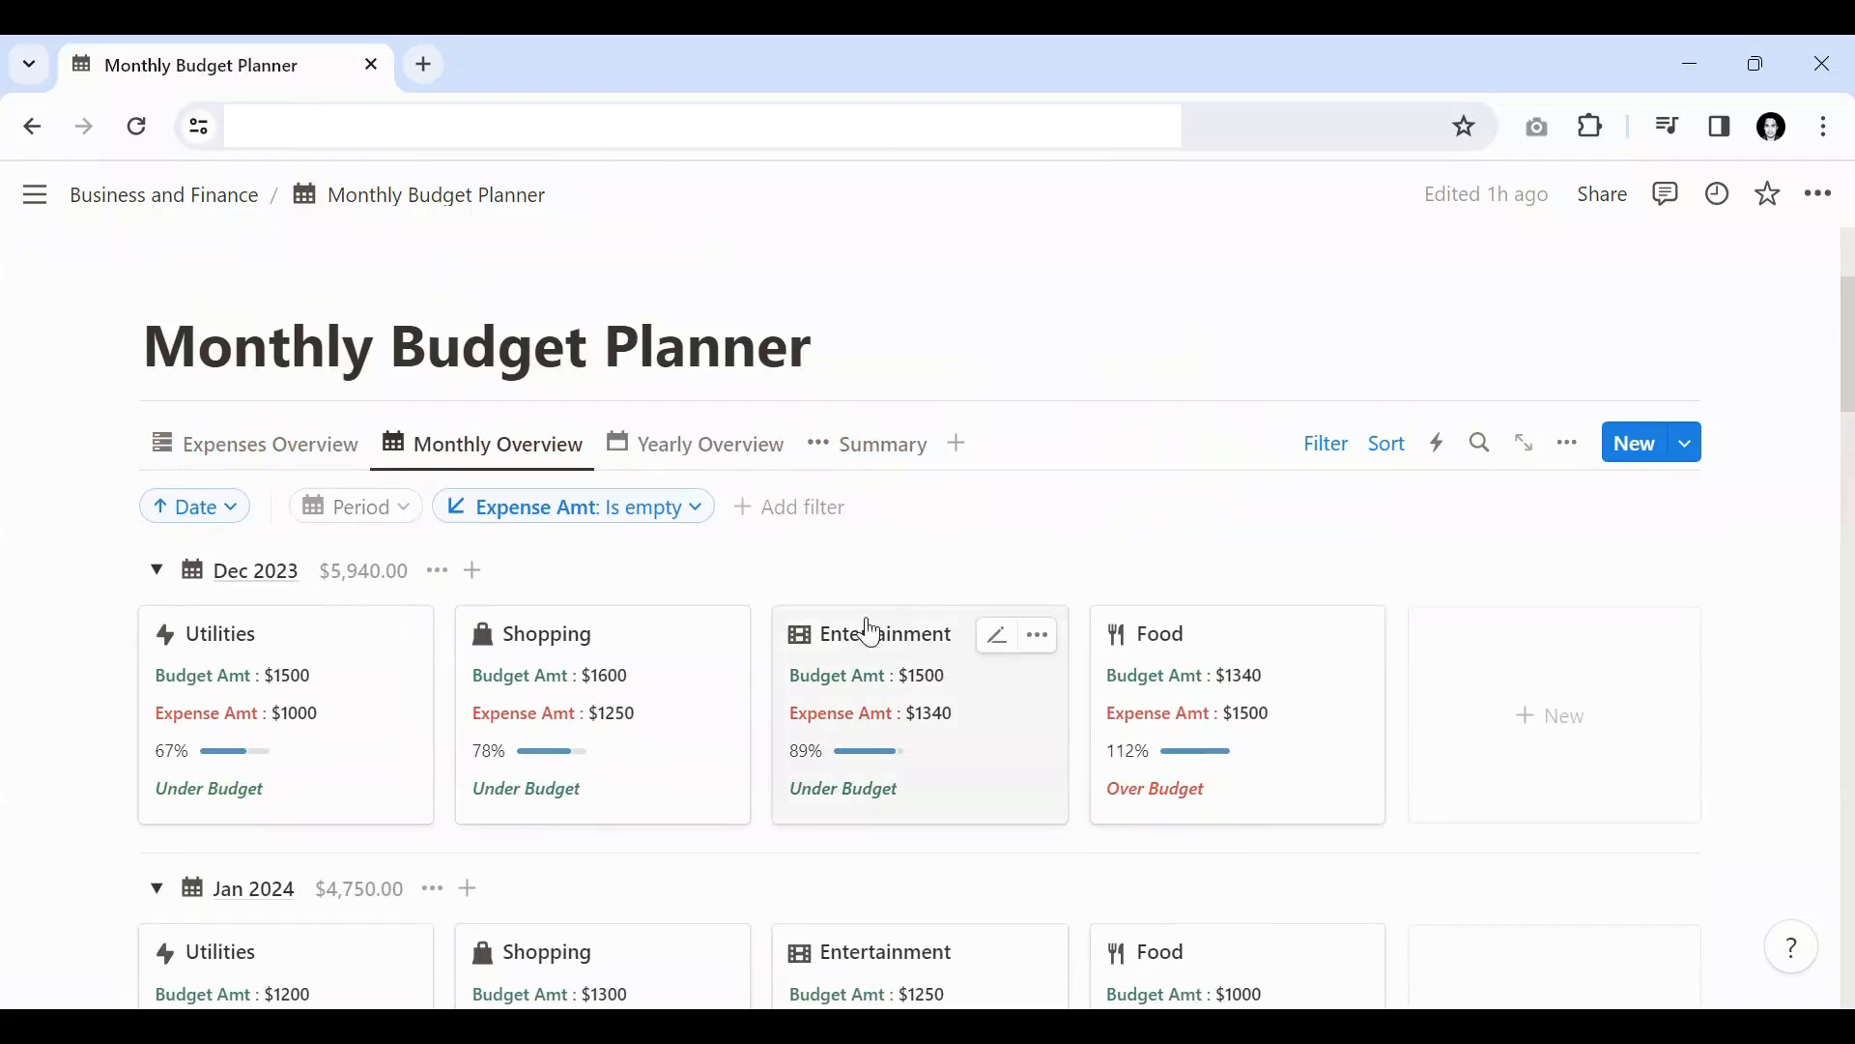
Step: Examine the category cards grouped by year in the Yearly Overview
left_click(705, 440)
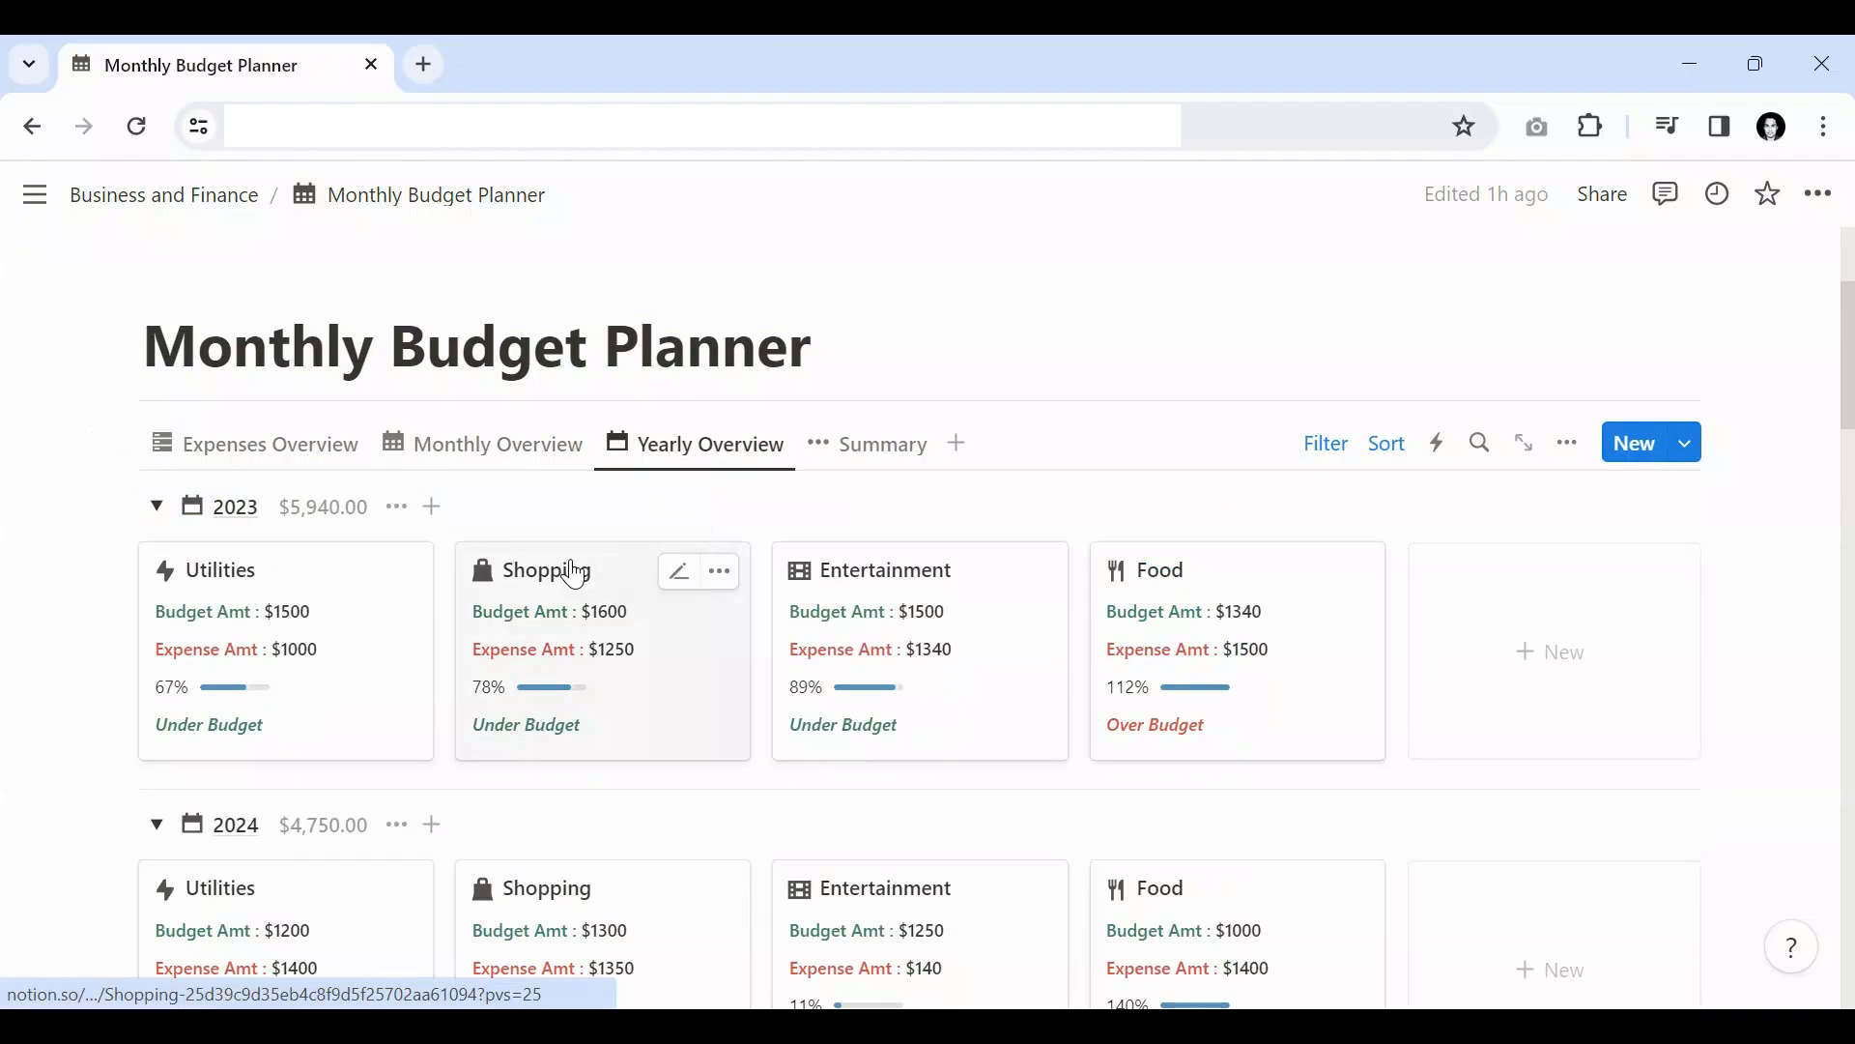
scroll(570, 560, "down", 3)
scroll(502, 536, "up", 1)
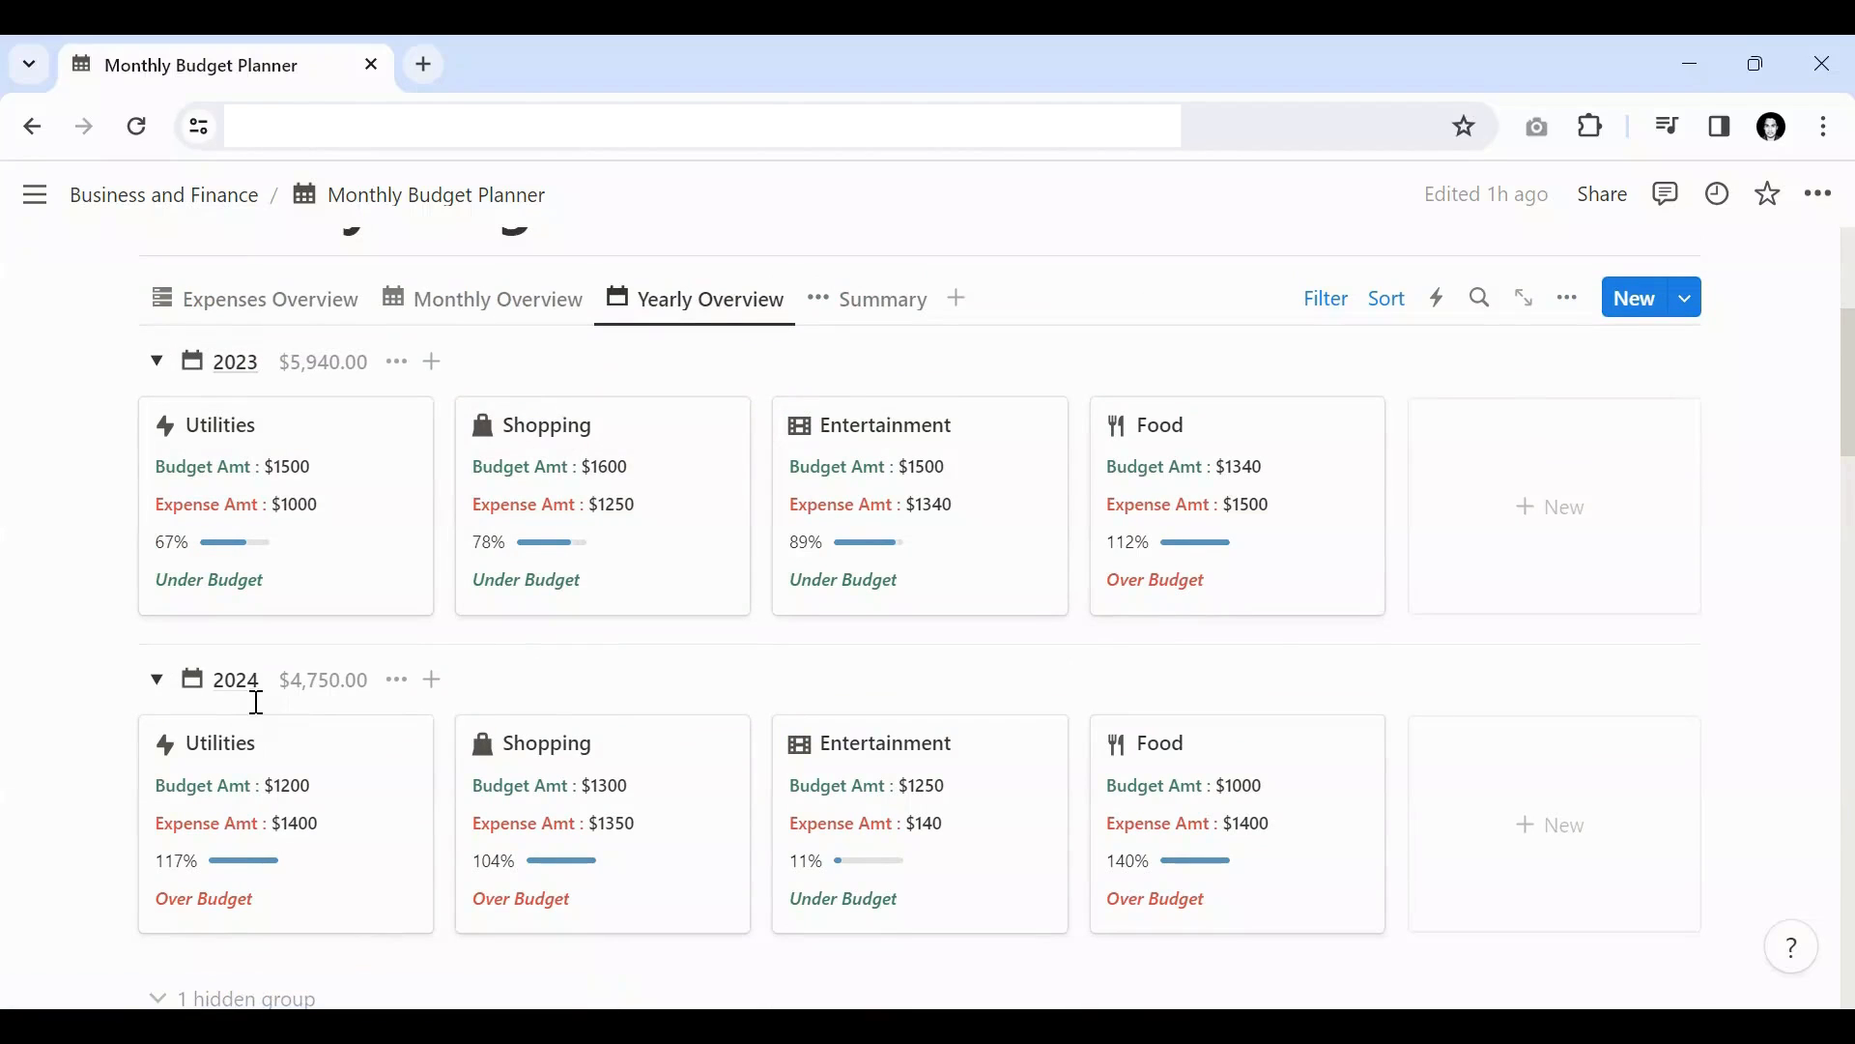
Step: Examine the yearly cards in the Summary view and the Expense Details table beneath them
left_click(873, 306)
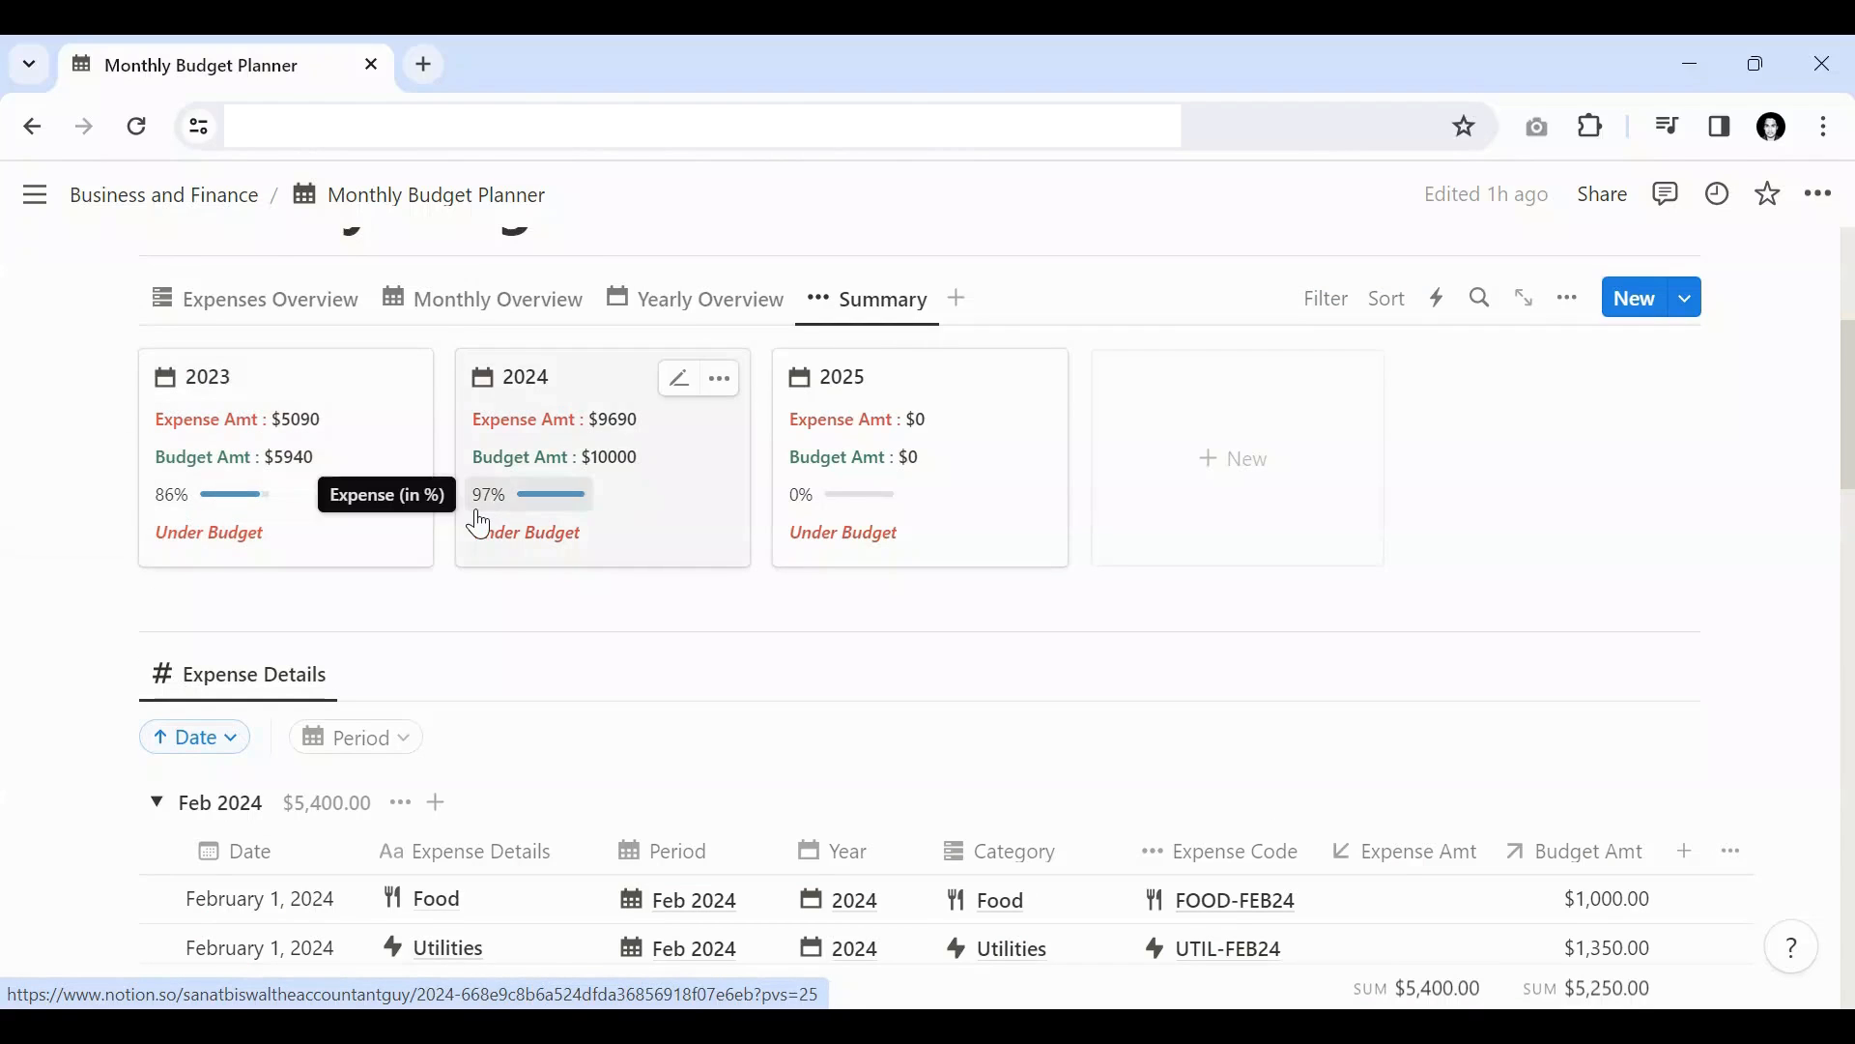
scroll(478, 523, "down", 1)
scroll(478, 524, "down", 1)
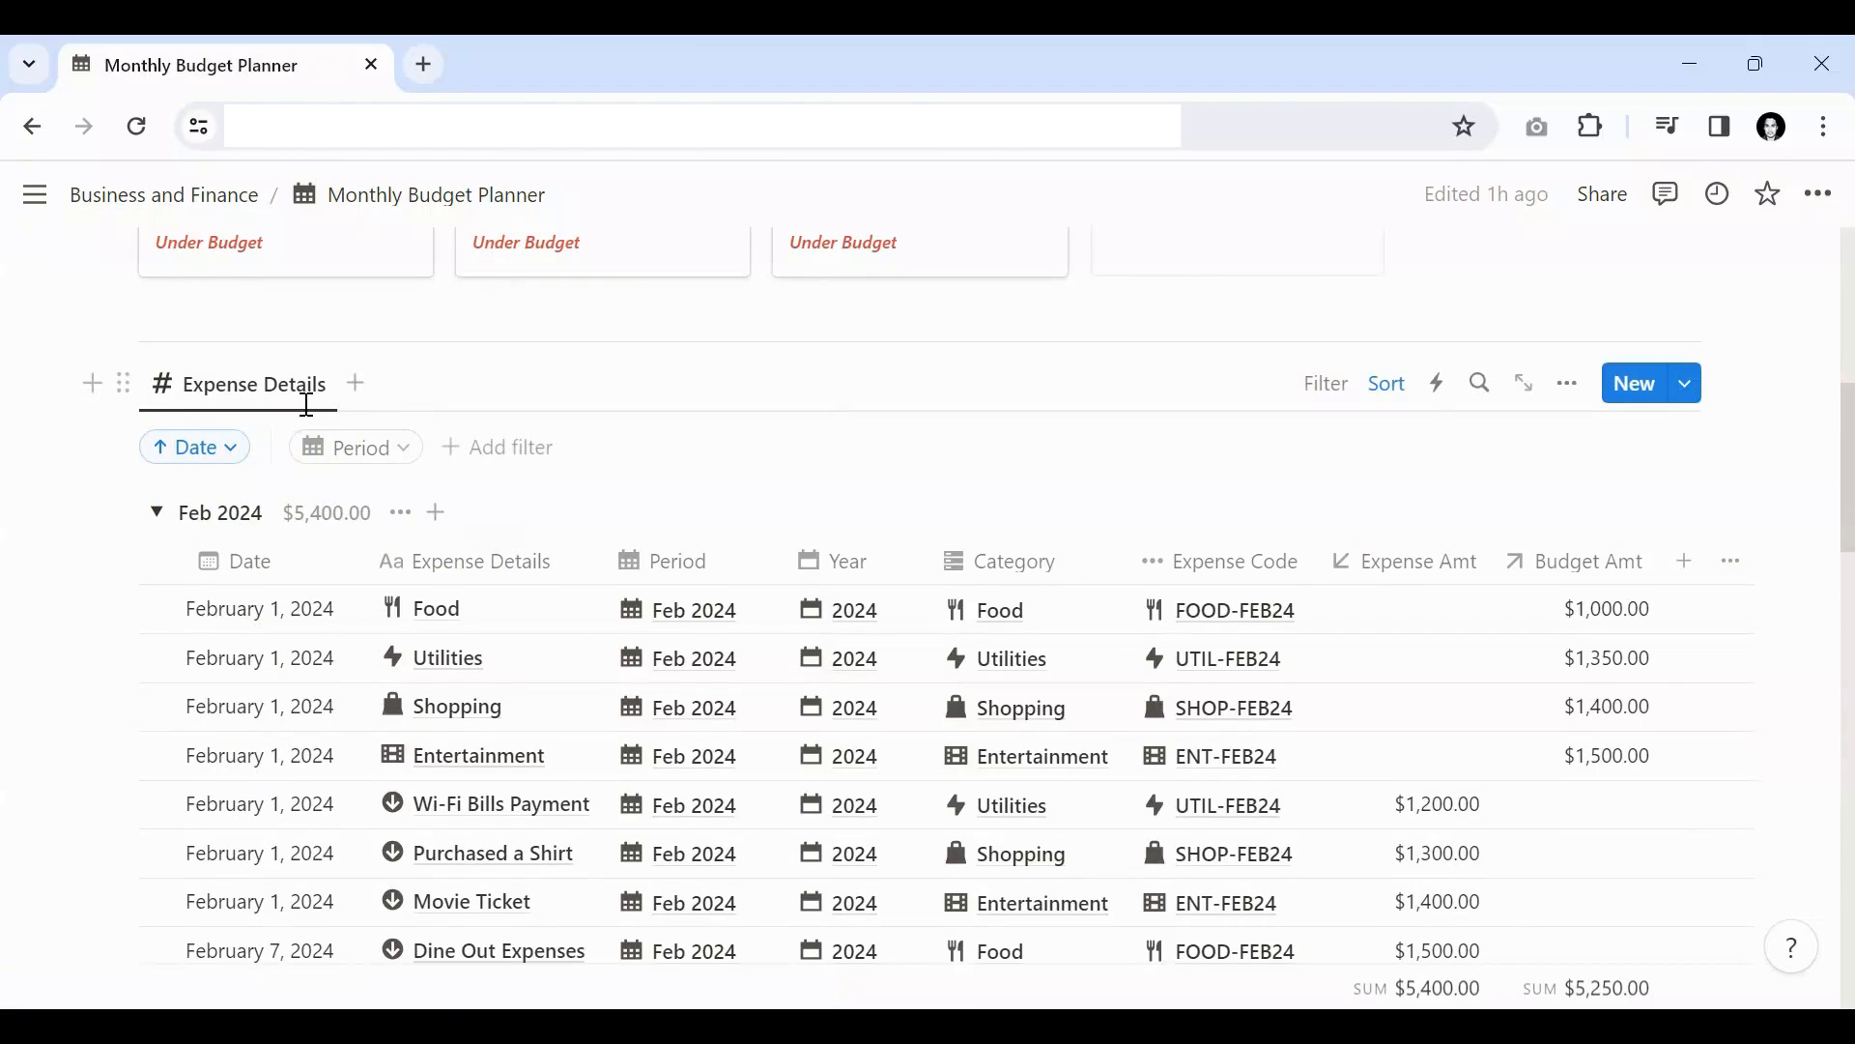
scroll(750, 480, "down", 1)
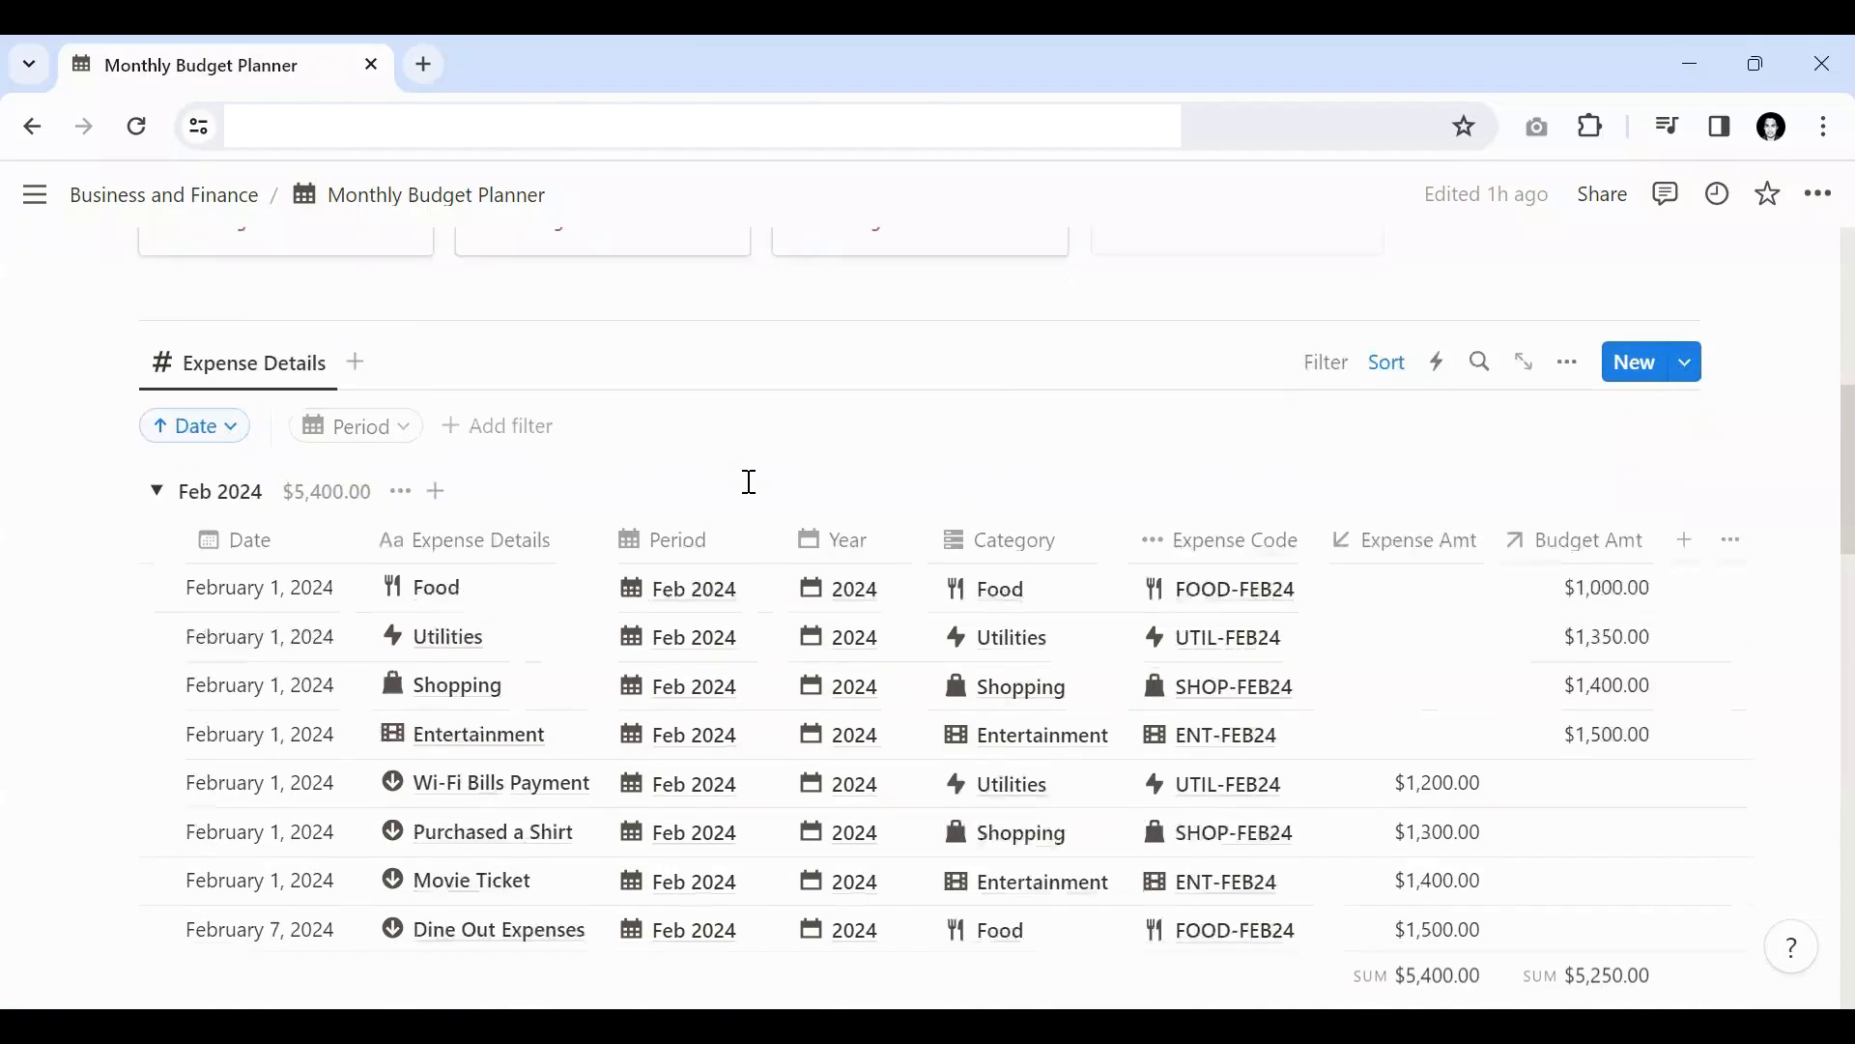
scroll(848, 558, "up", 4)
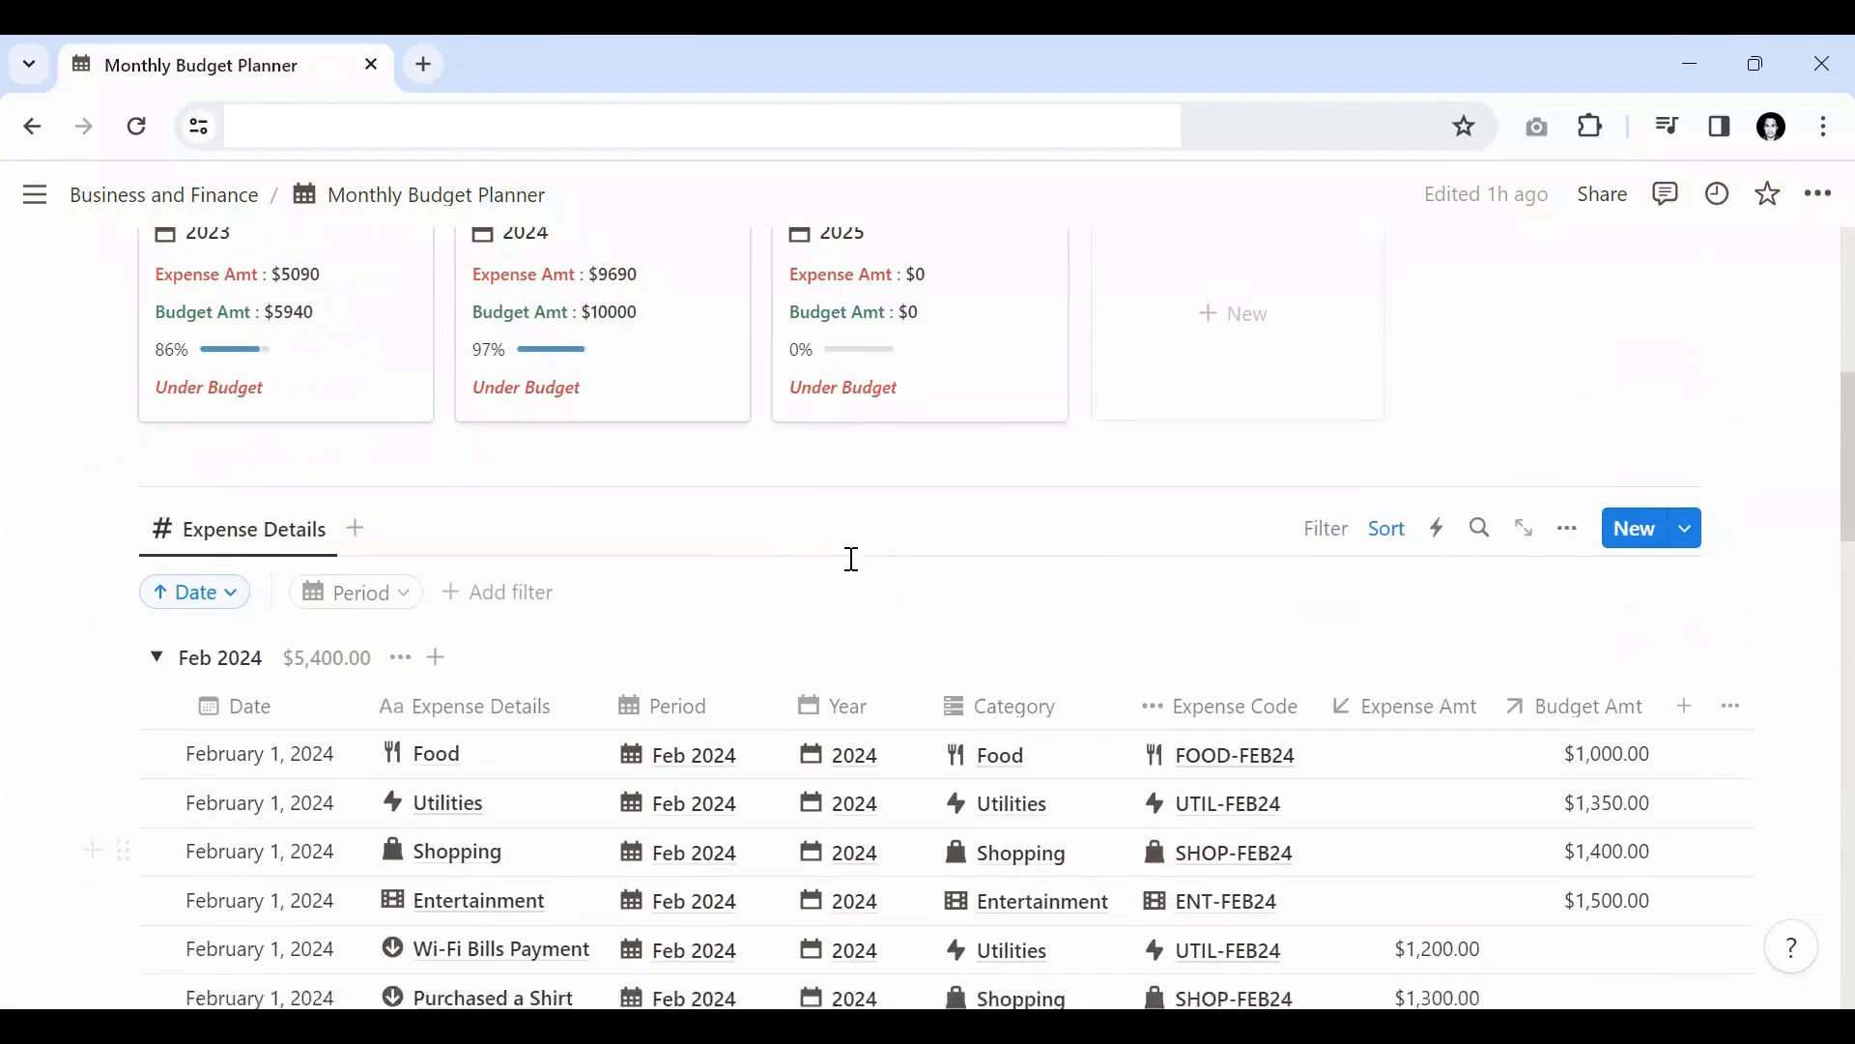
Step: Return to the Expenses Overview and examine the Feb 2024 entries in the Expense Details table
left_click(296, 449)
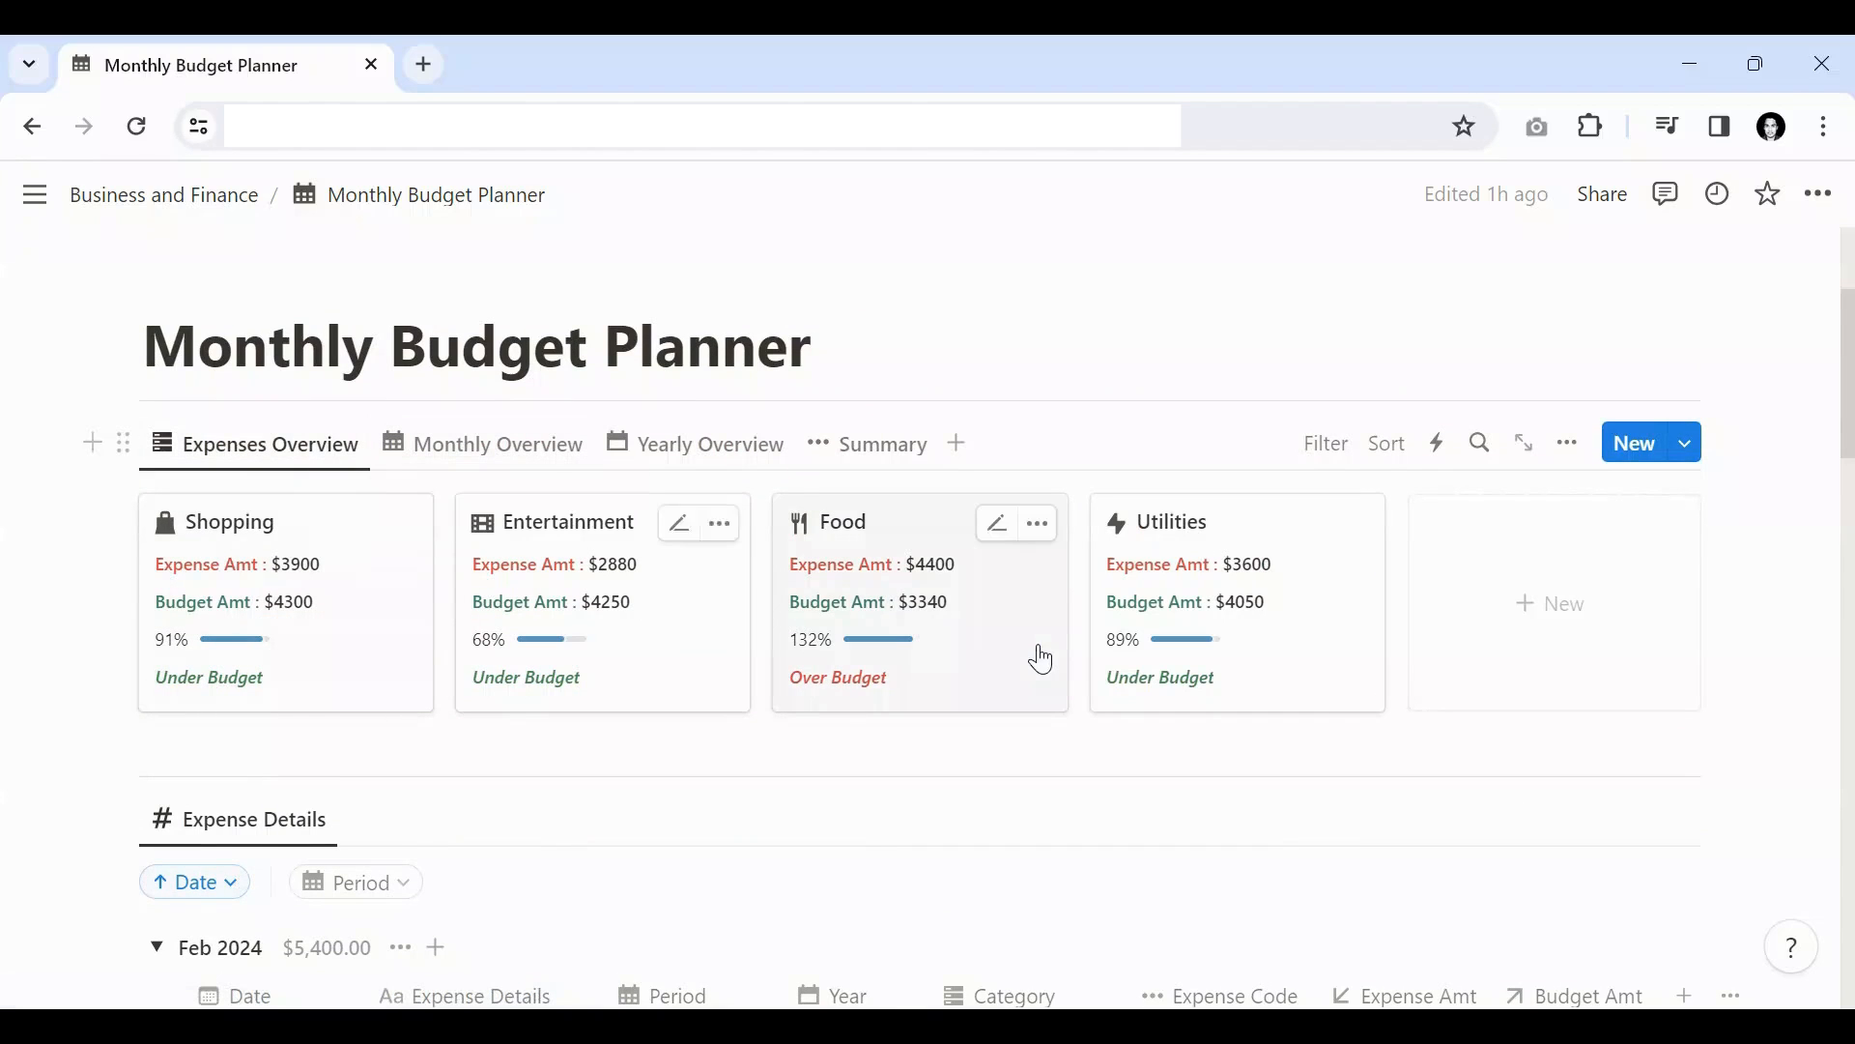
scroll(731, 570, "down", 4)
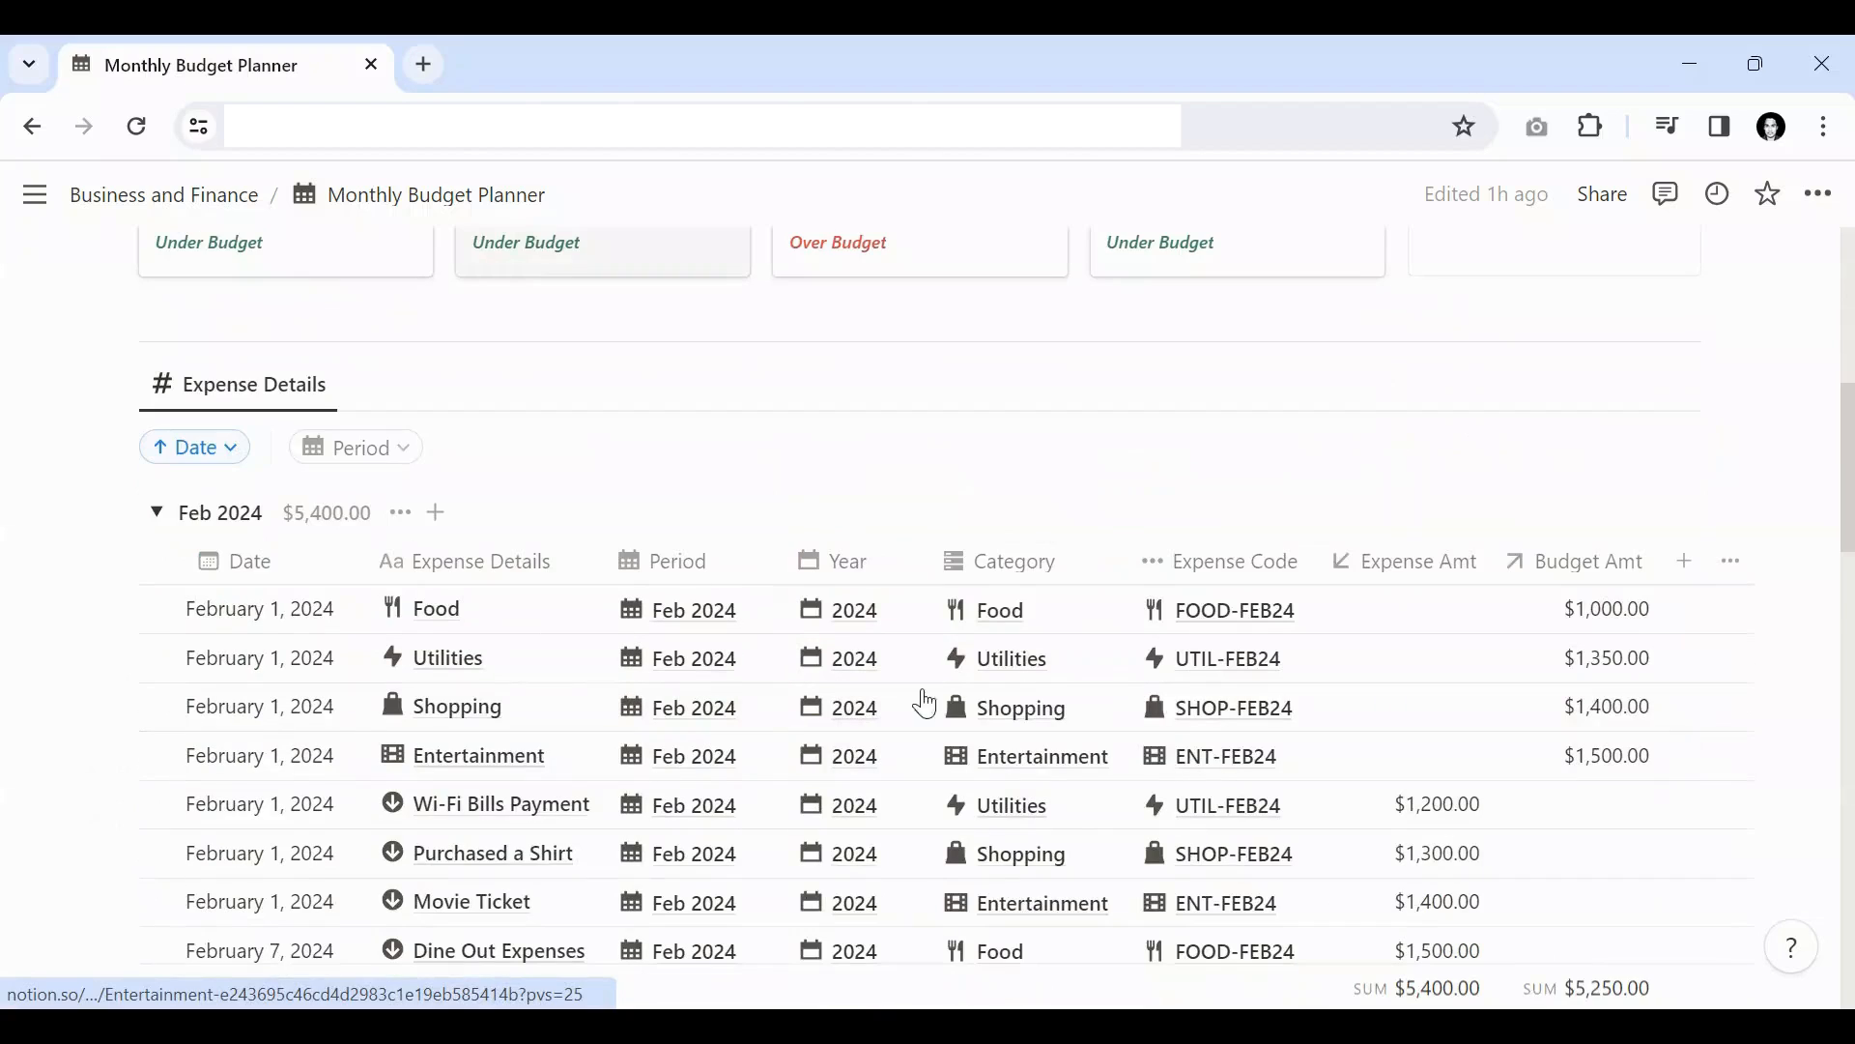
scroll(1024, 758, "down", 1)
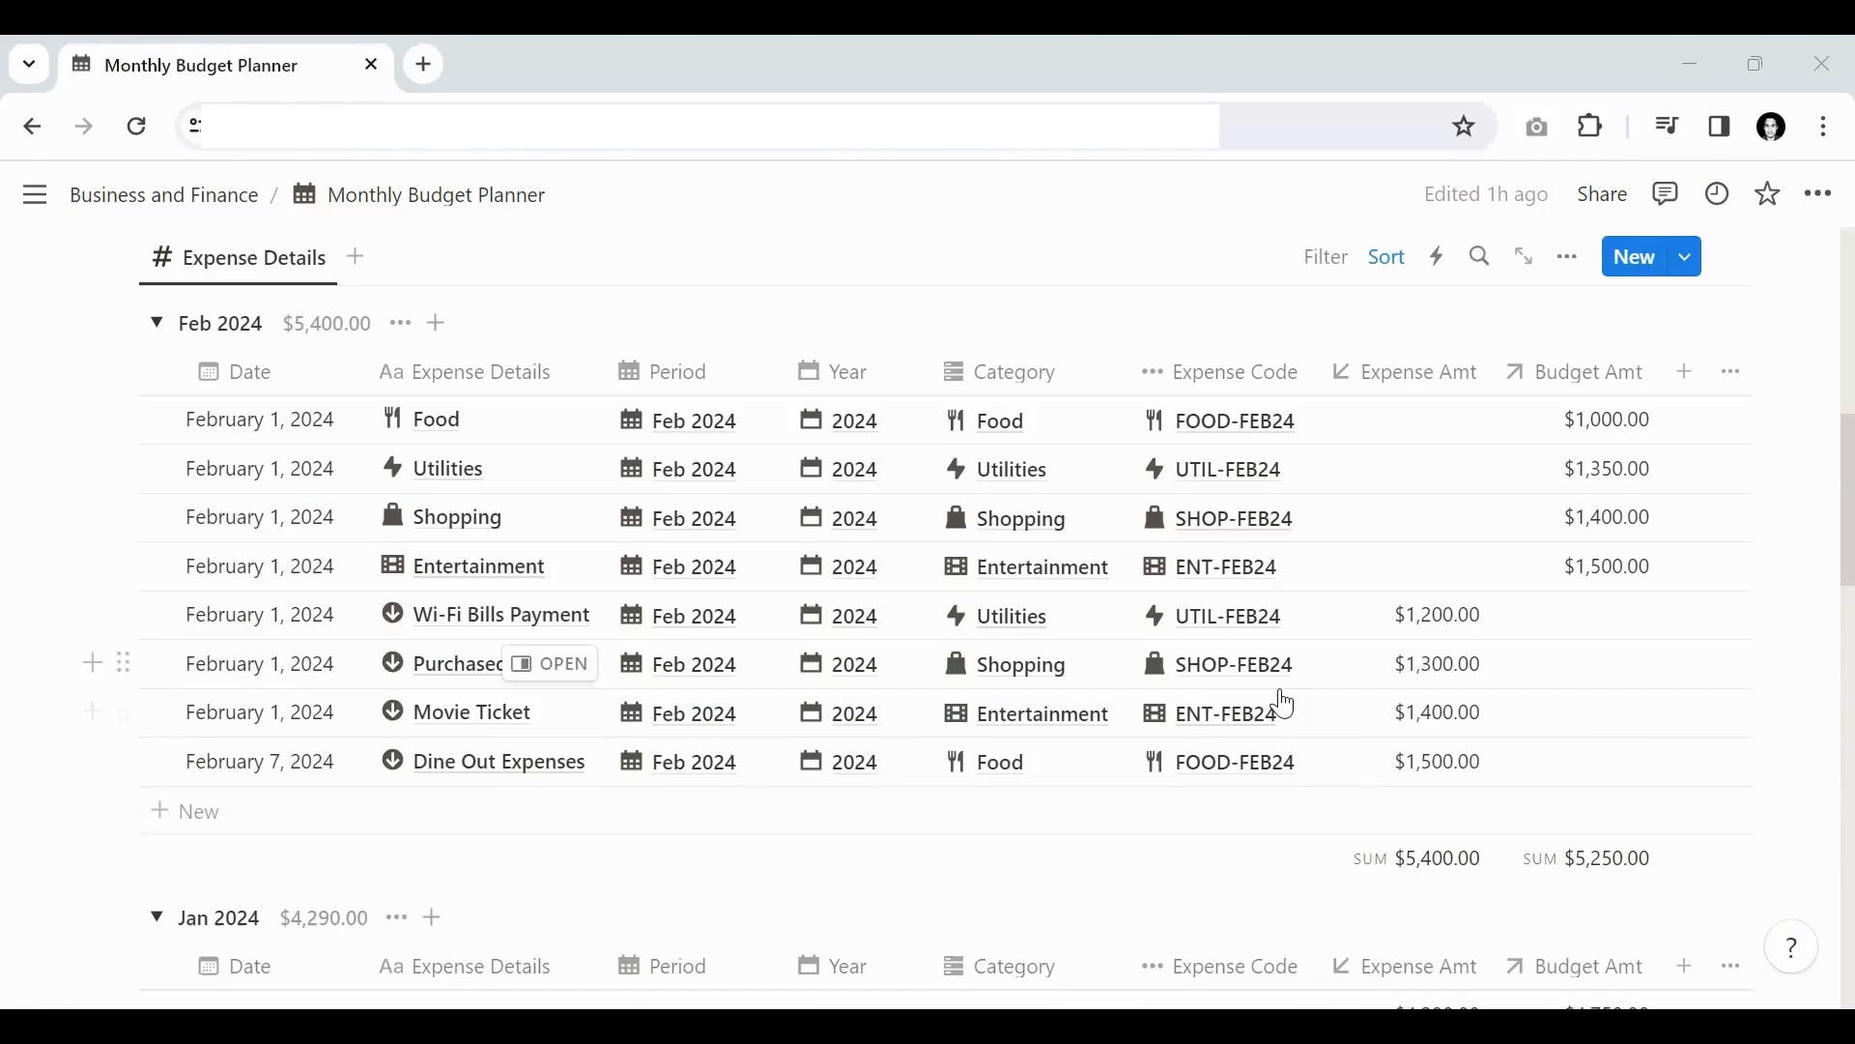
scroll(908, 585, "up", 2)
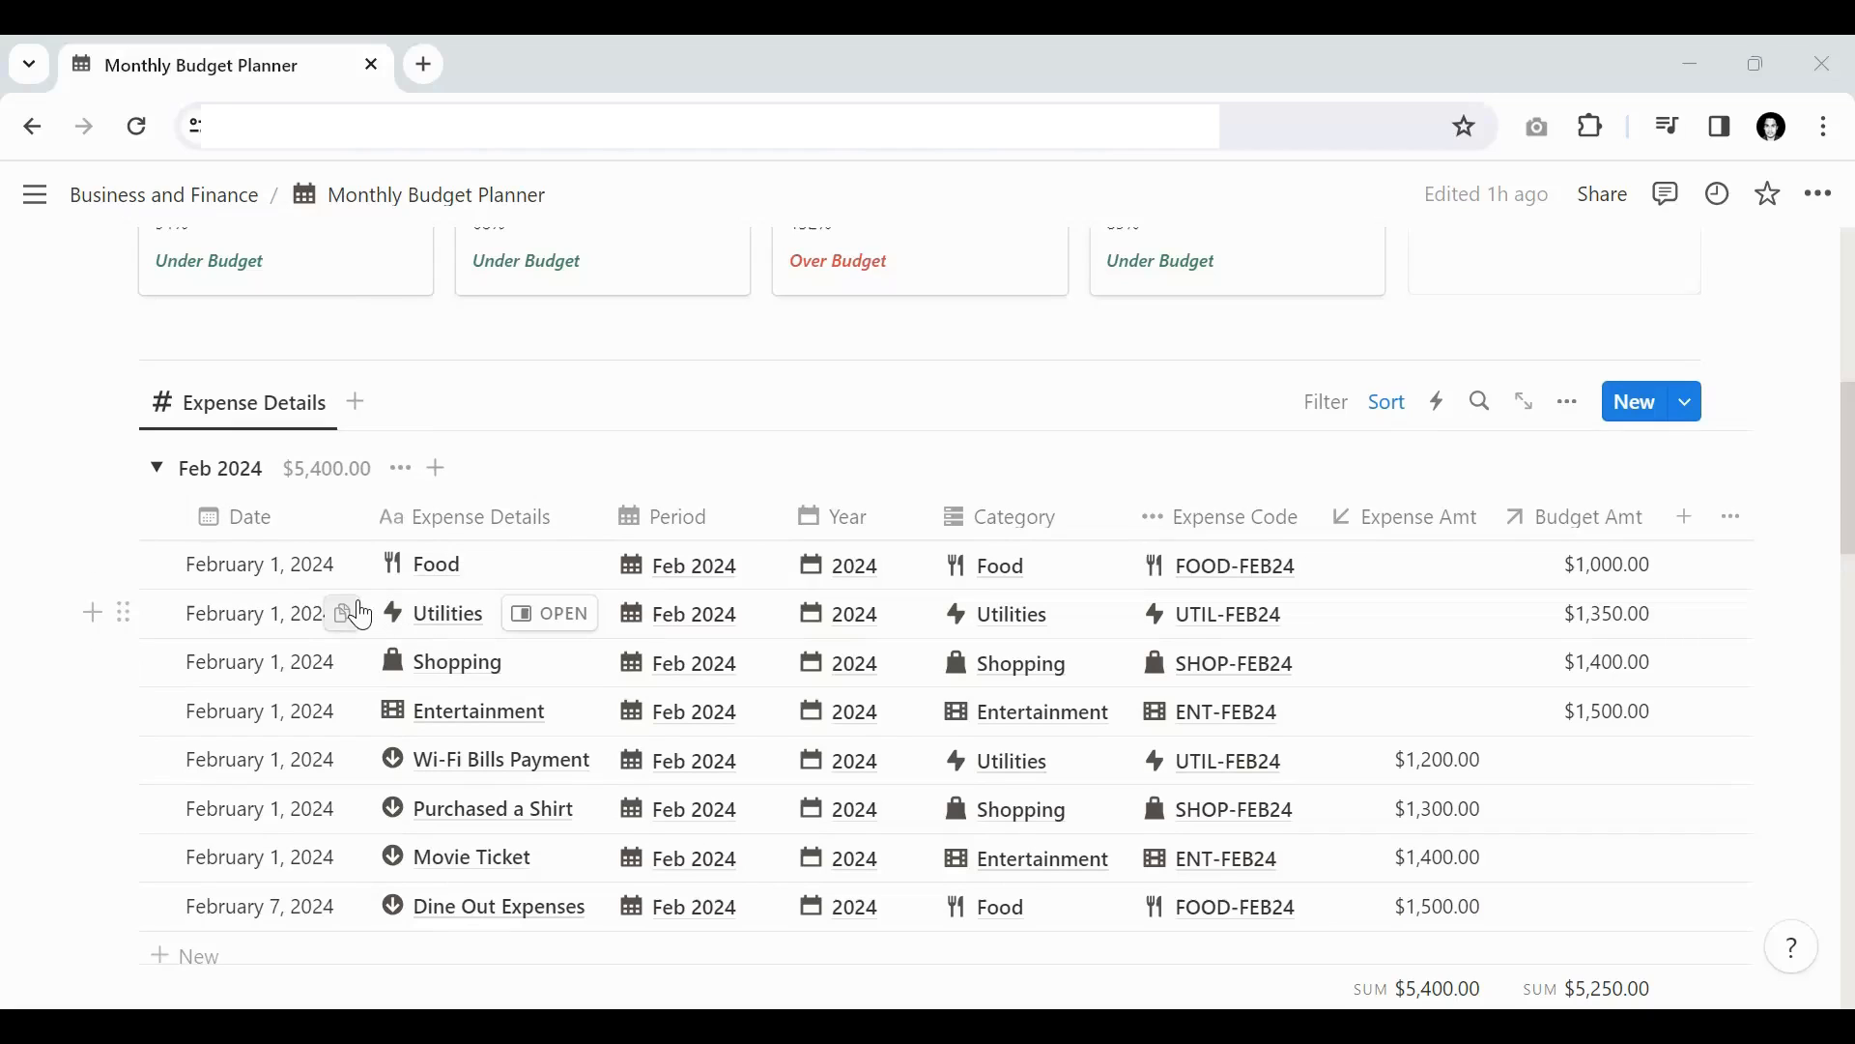
Step: Add a new entry to the Feb 2024 group of the Expense Details table, keeping its default title
scroll(362, 580, "down", 3)
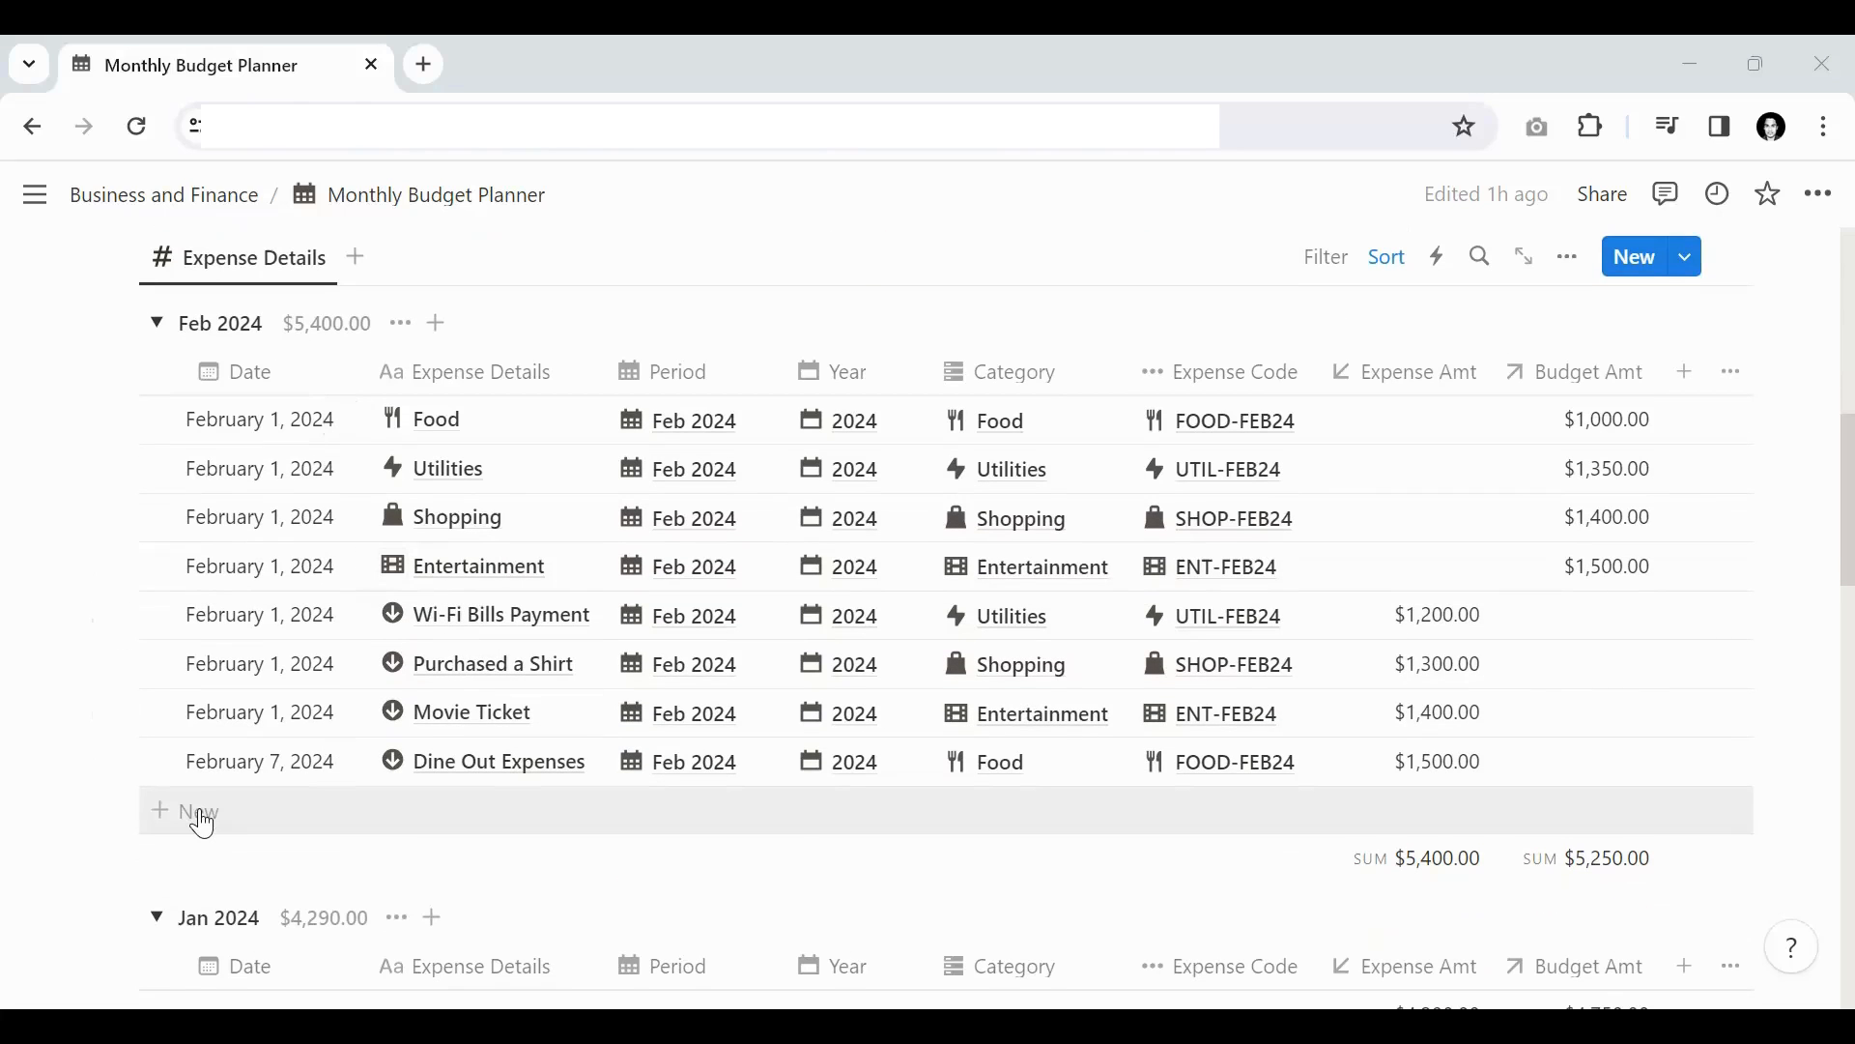
left_click(201, 817)
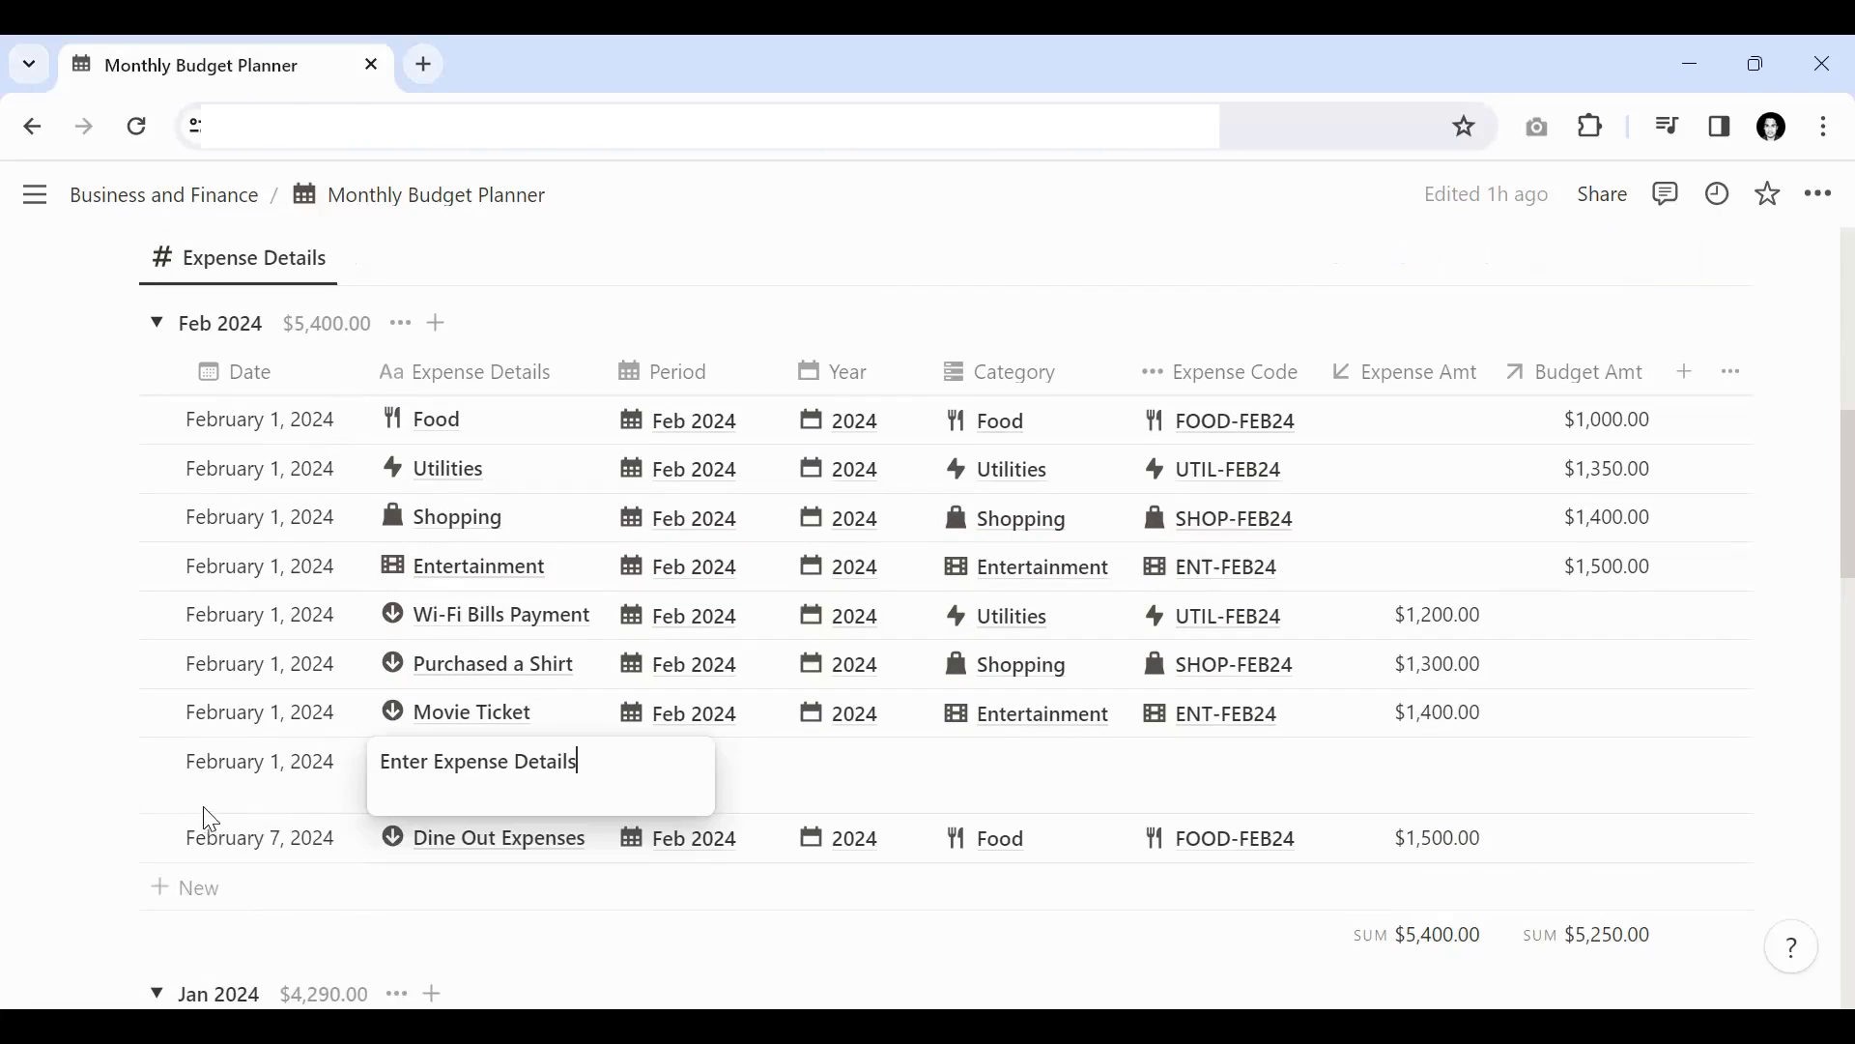
key("Return")
Step: Set the new expense entry's date to April 3, 2024
left_click(256, 788)
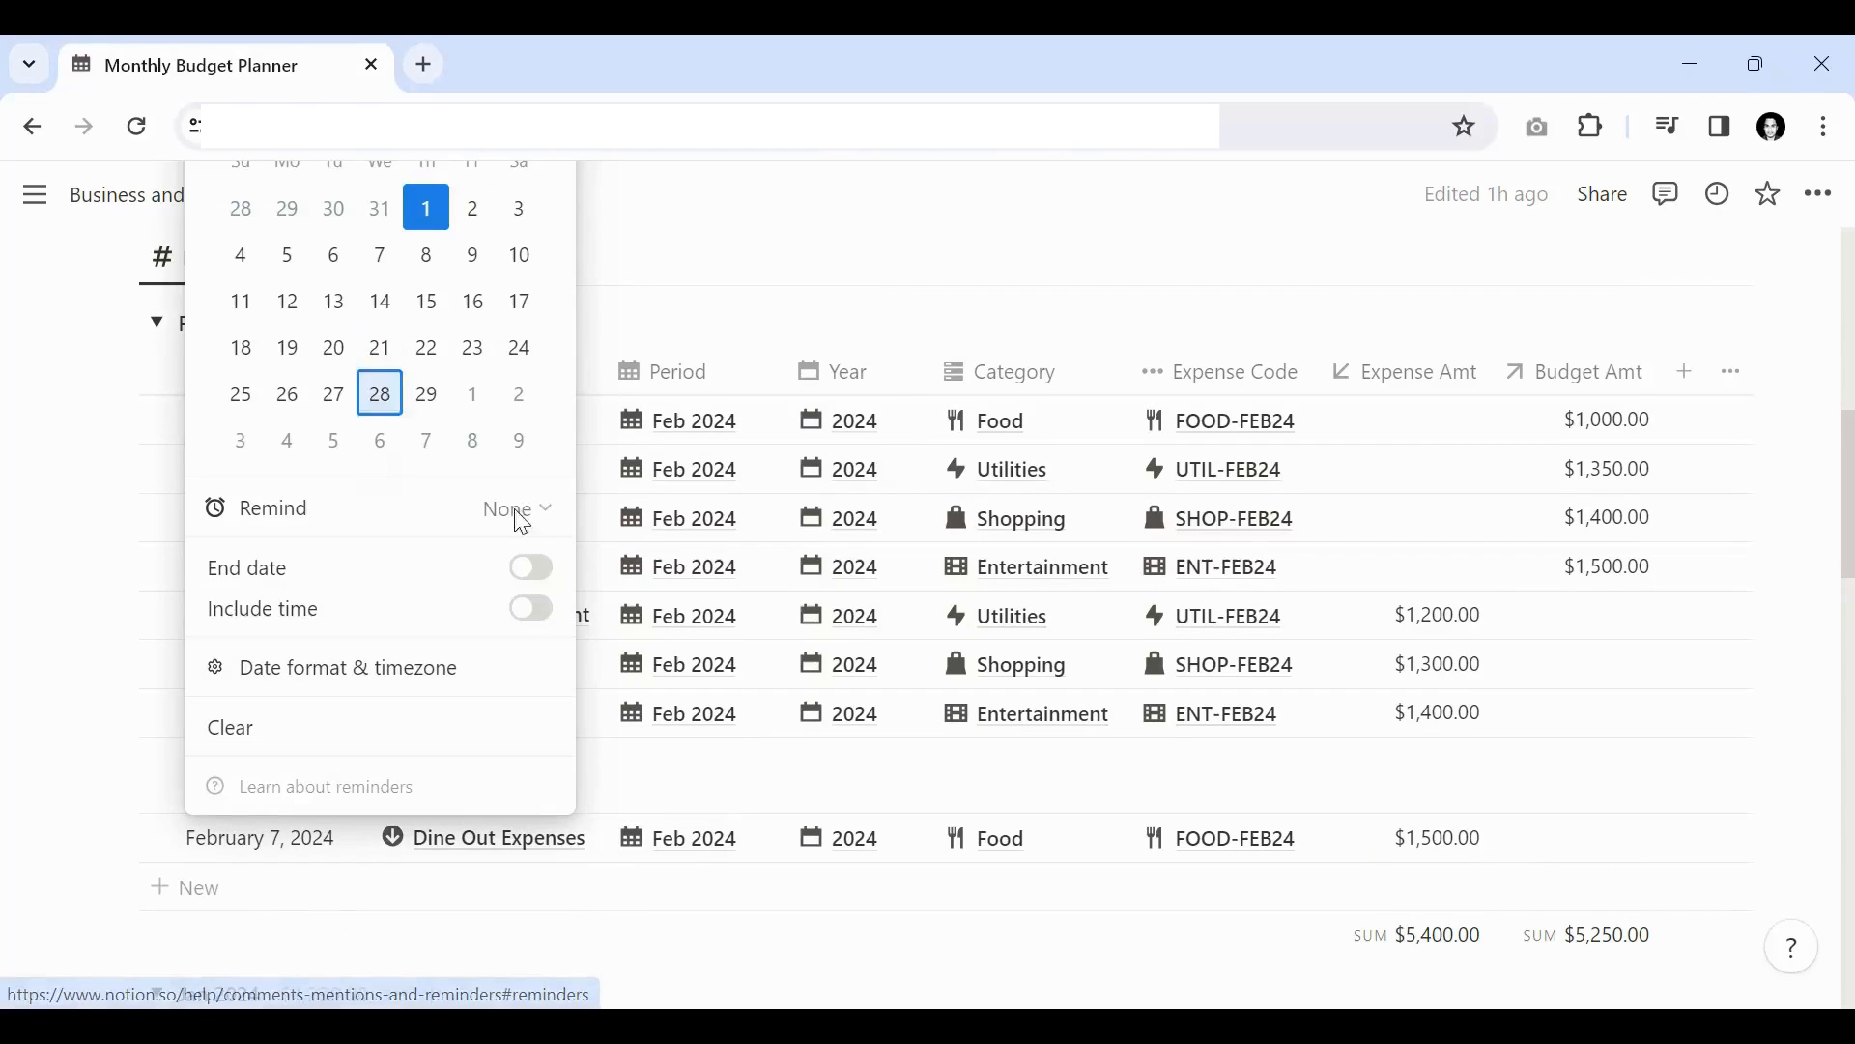
key("Escape")
scroll(340, 820, "up", 2)
left_click(232, 923)
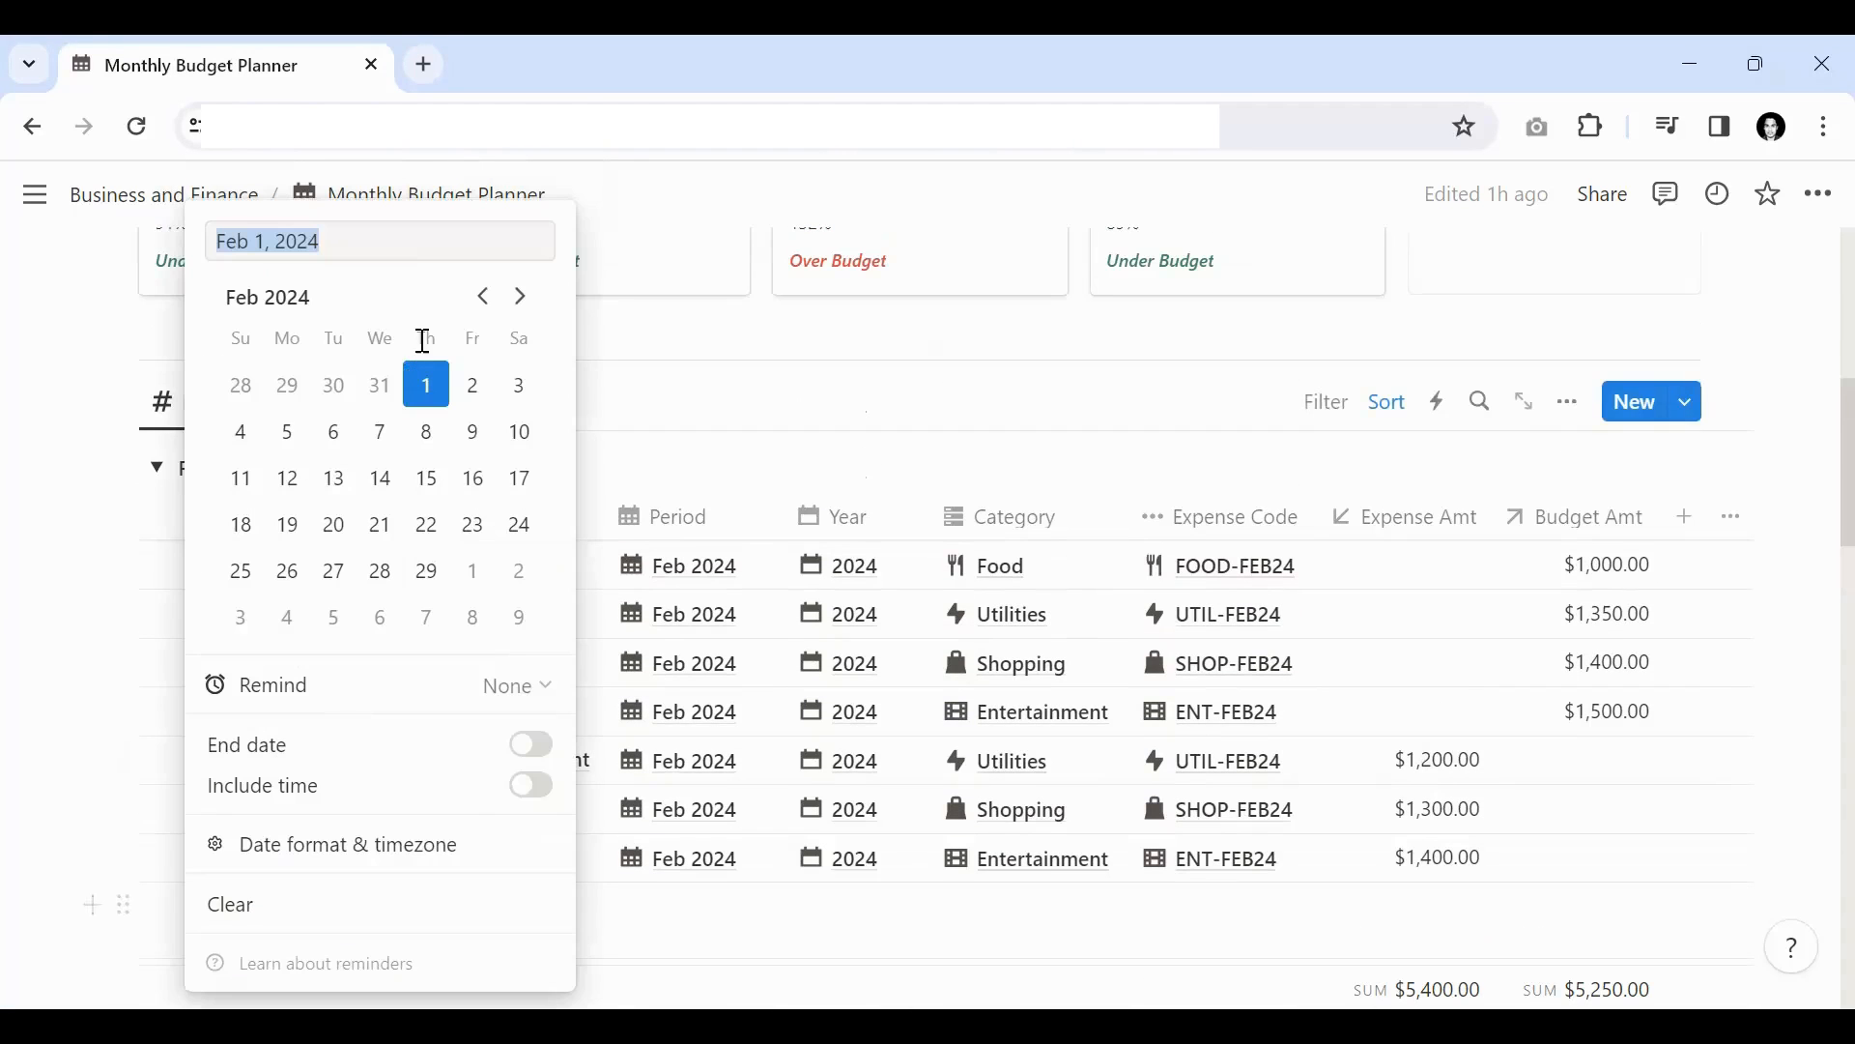
left_click(342, 241)
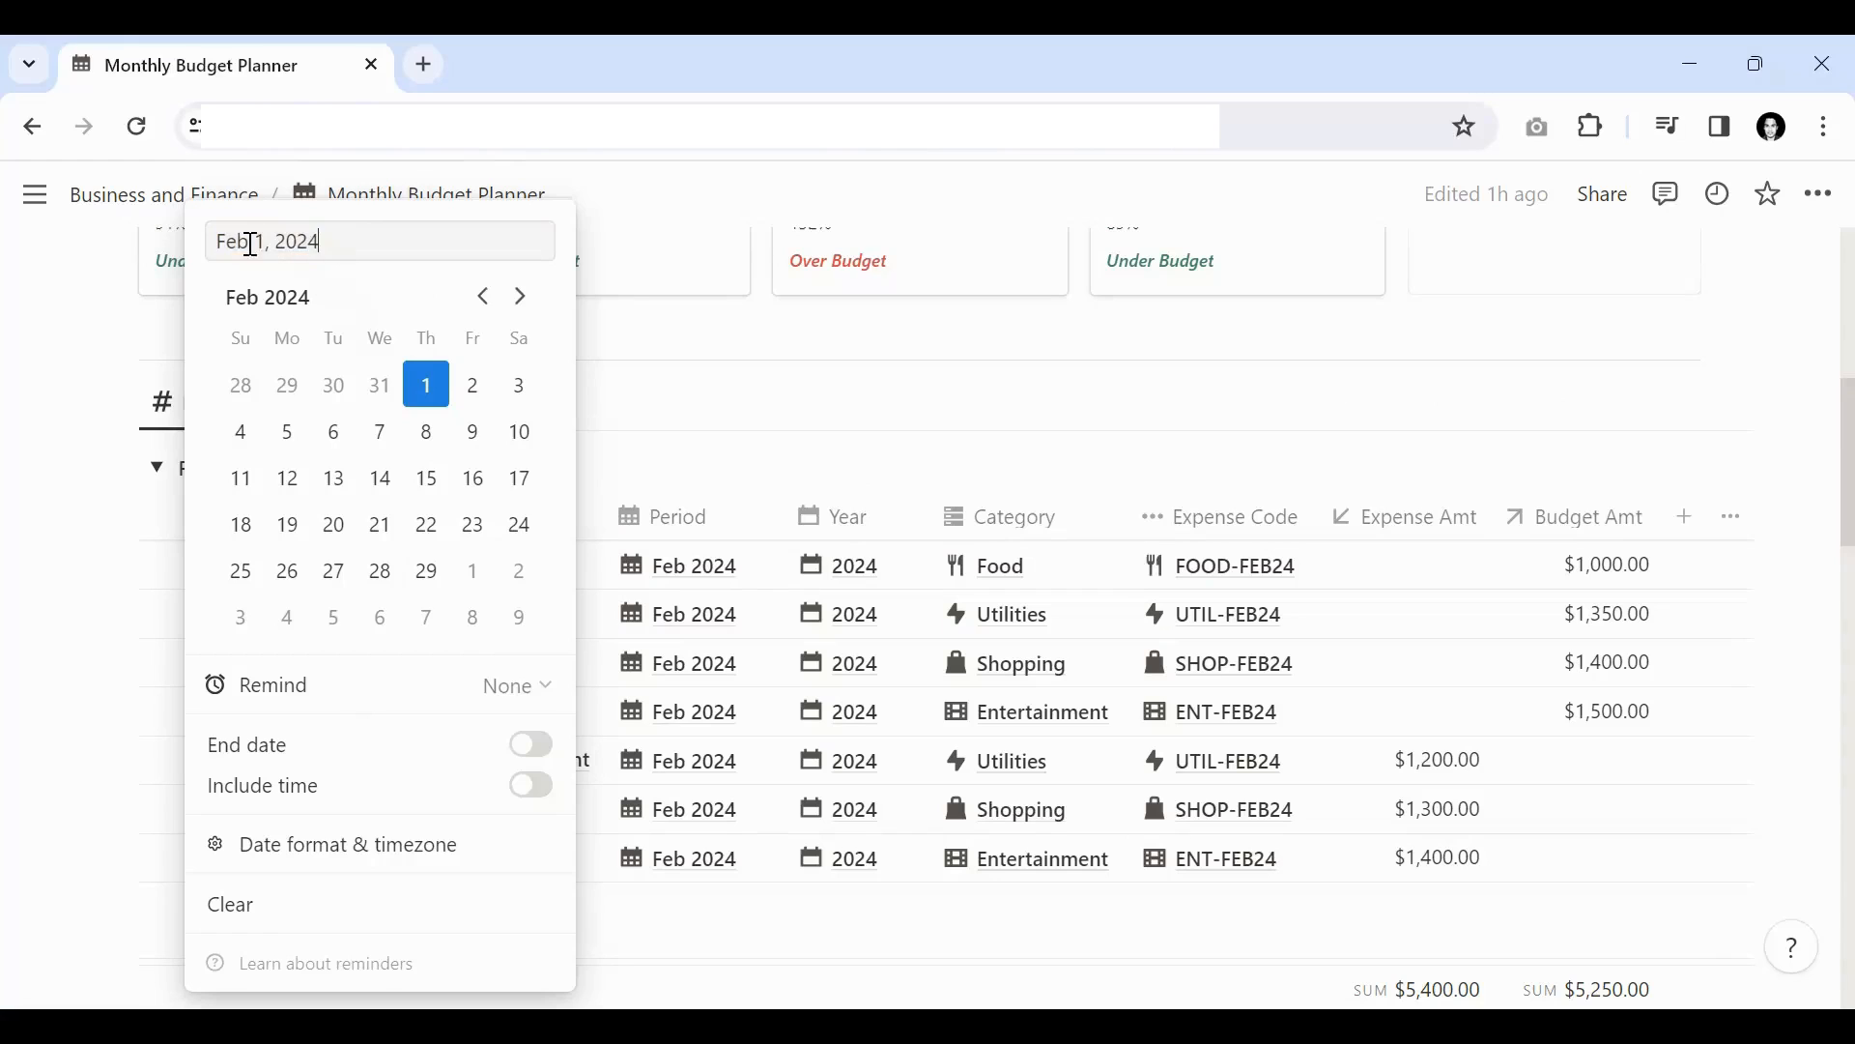
left_click(520, 296)
left_click(520, 296)
left_click(381, 386)
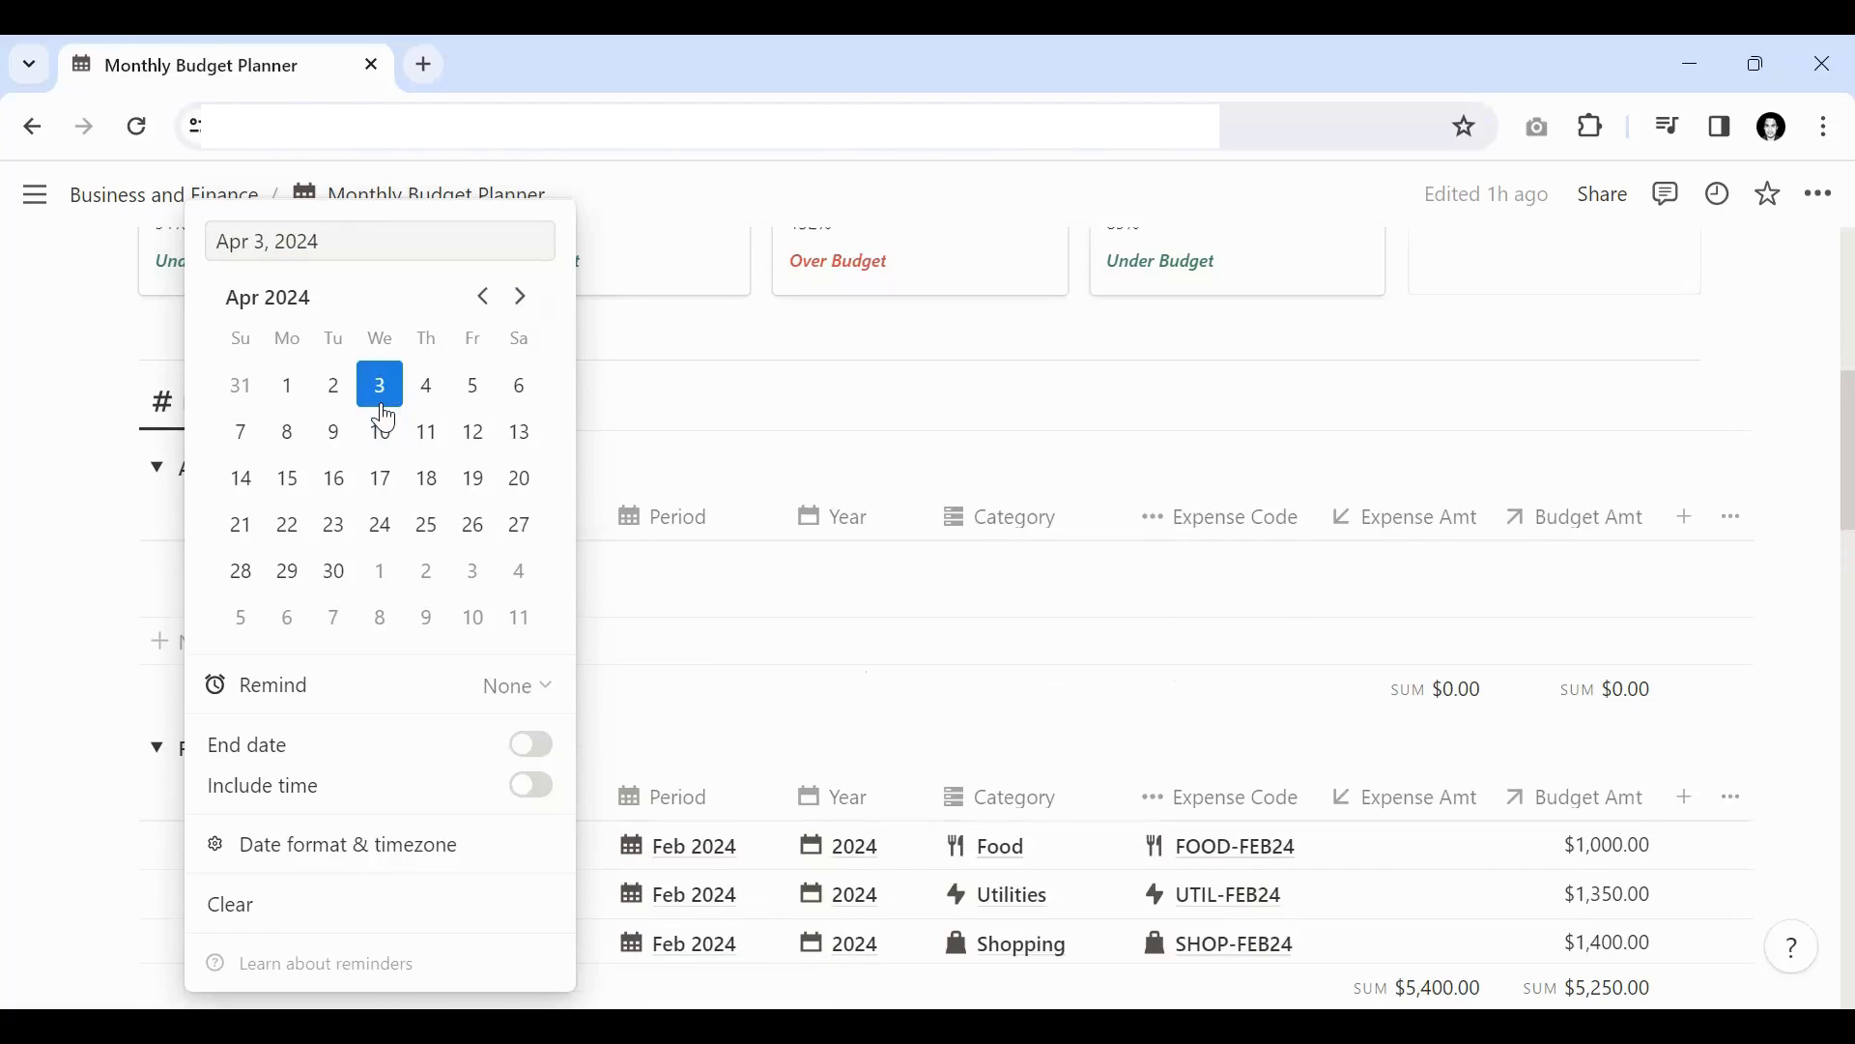
left_click(769, 436)
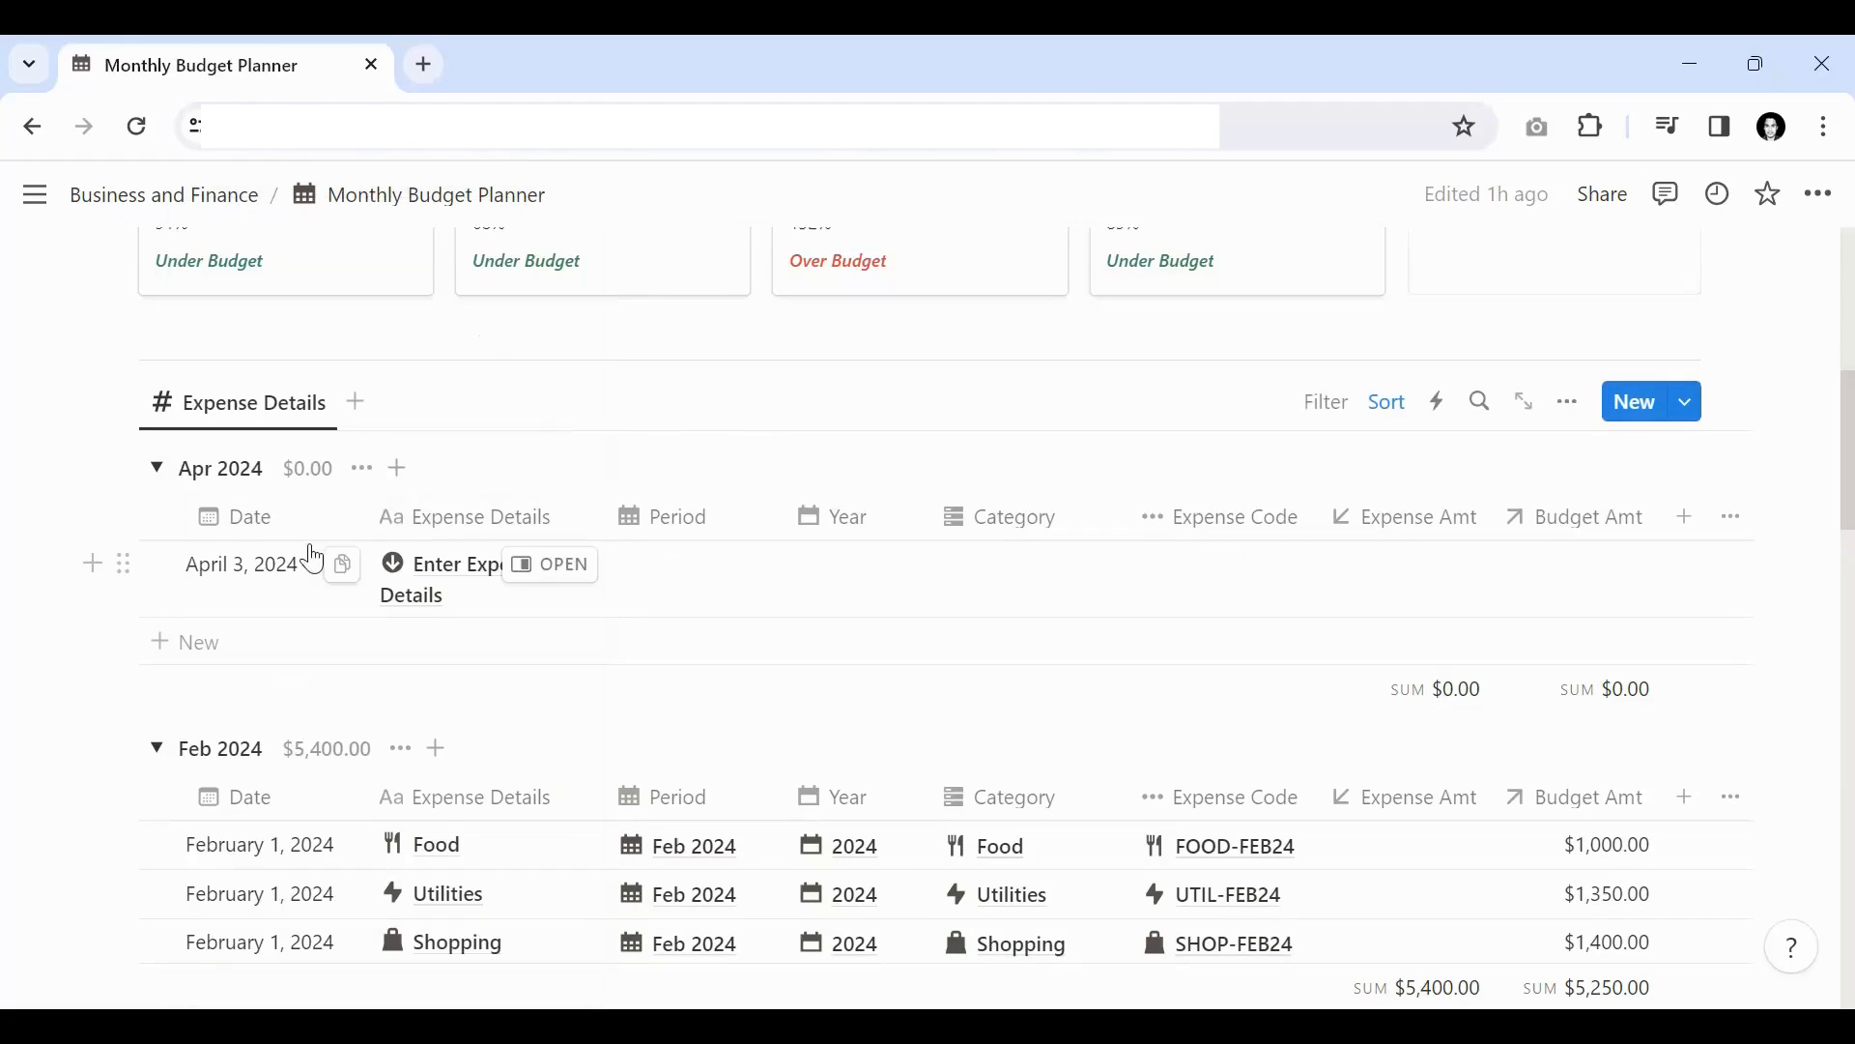
Step: Set the new expense entry's date back to February 1, 2024
left_click(257, 565)
left_click(482, 296)
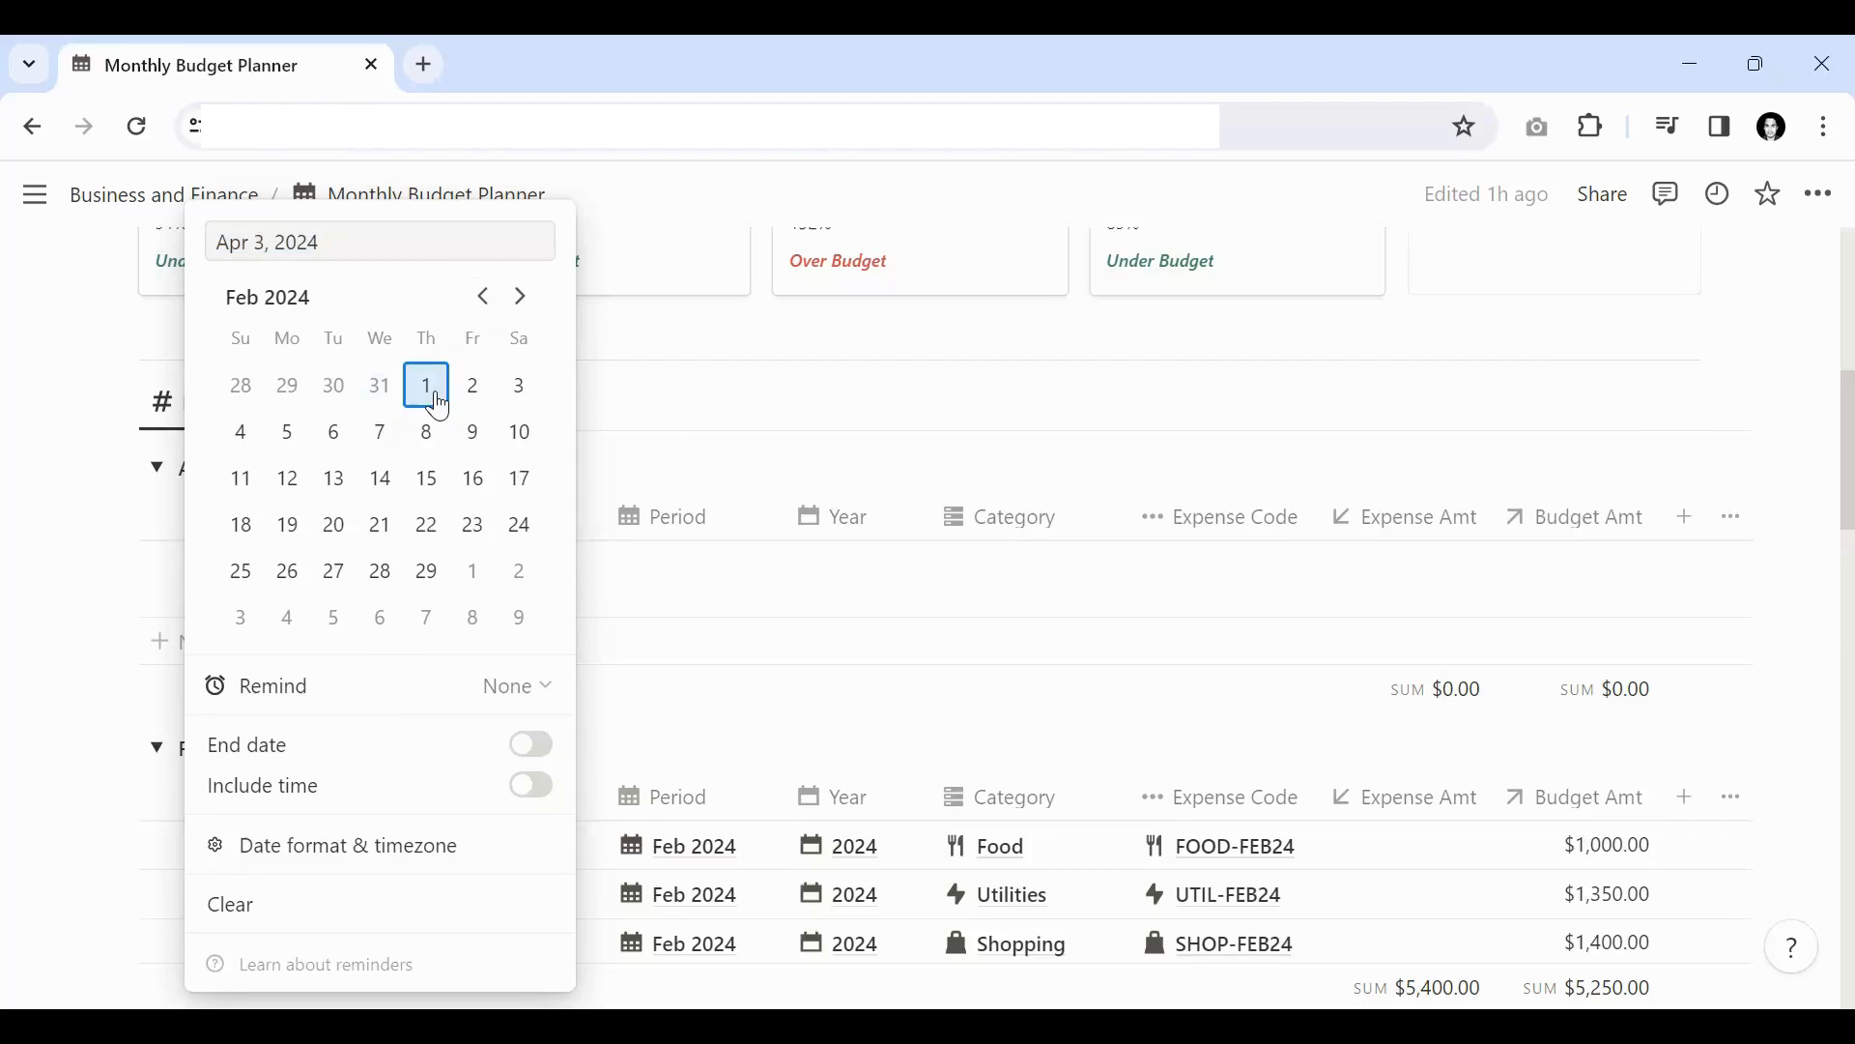
left_click(429, 386)
left_click(593, 489)
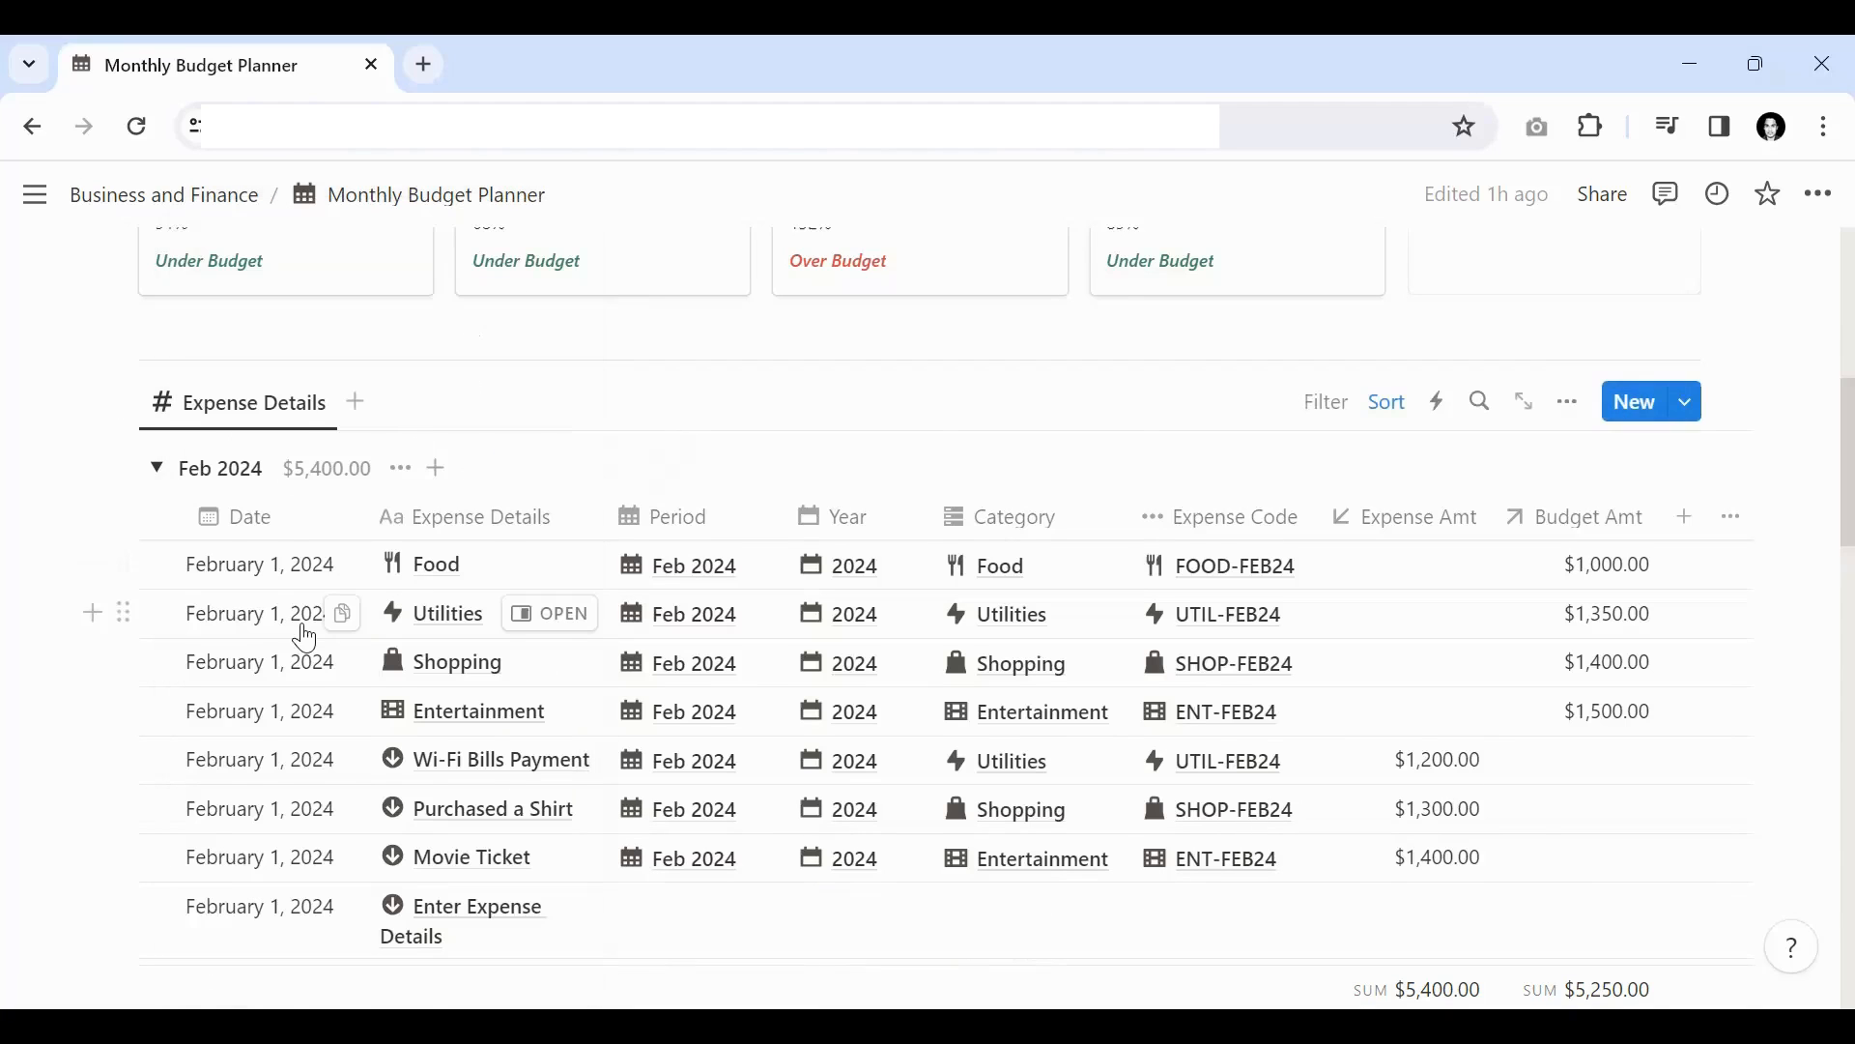
Step: Rename the new February 1 expense entry as "Wi-Fi Expenses"
scroll(406, 758, "down", 2)
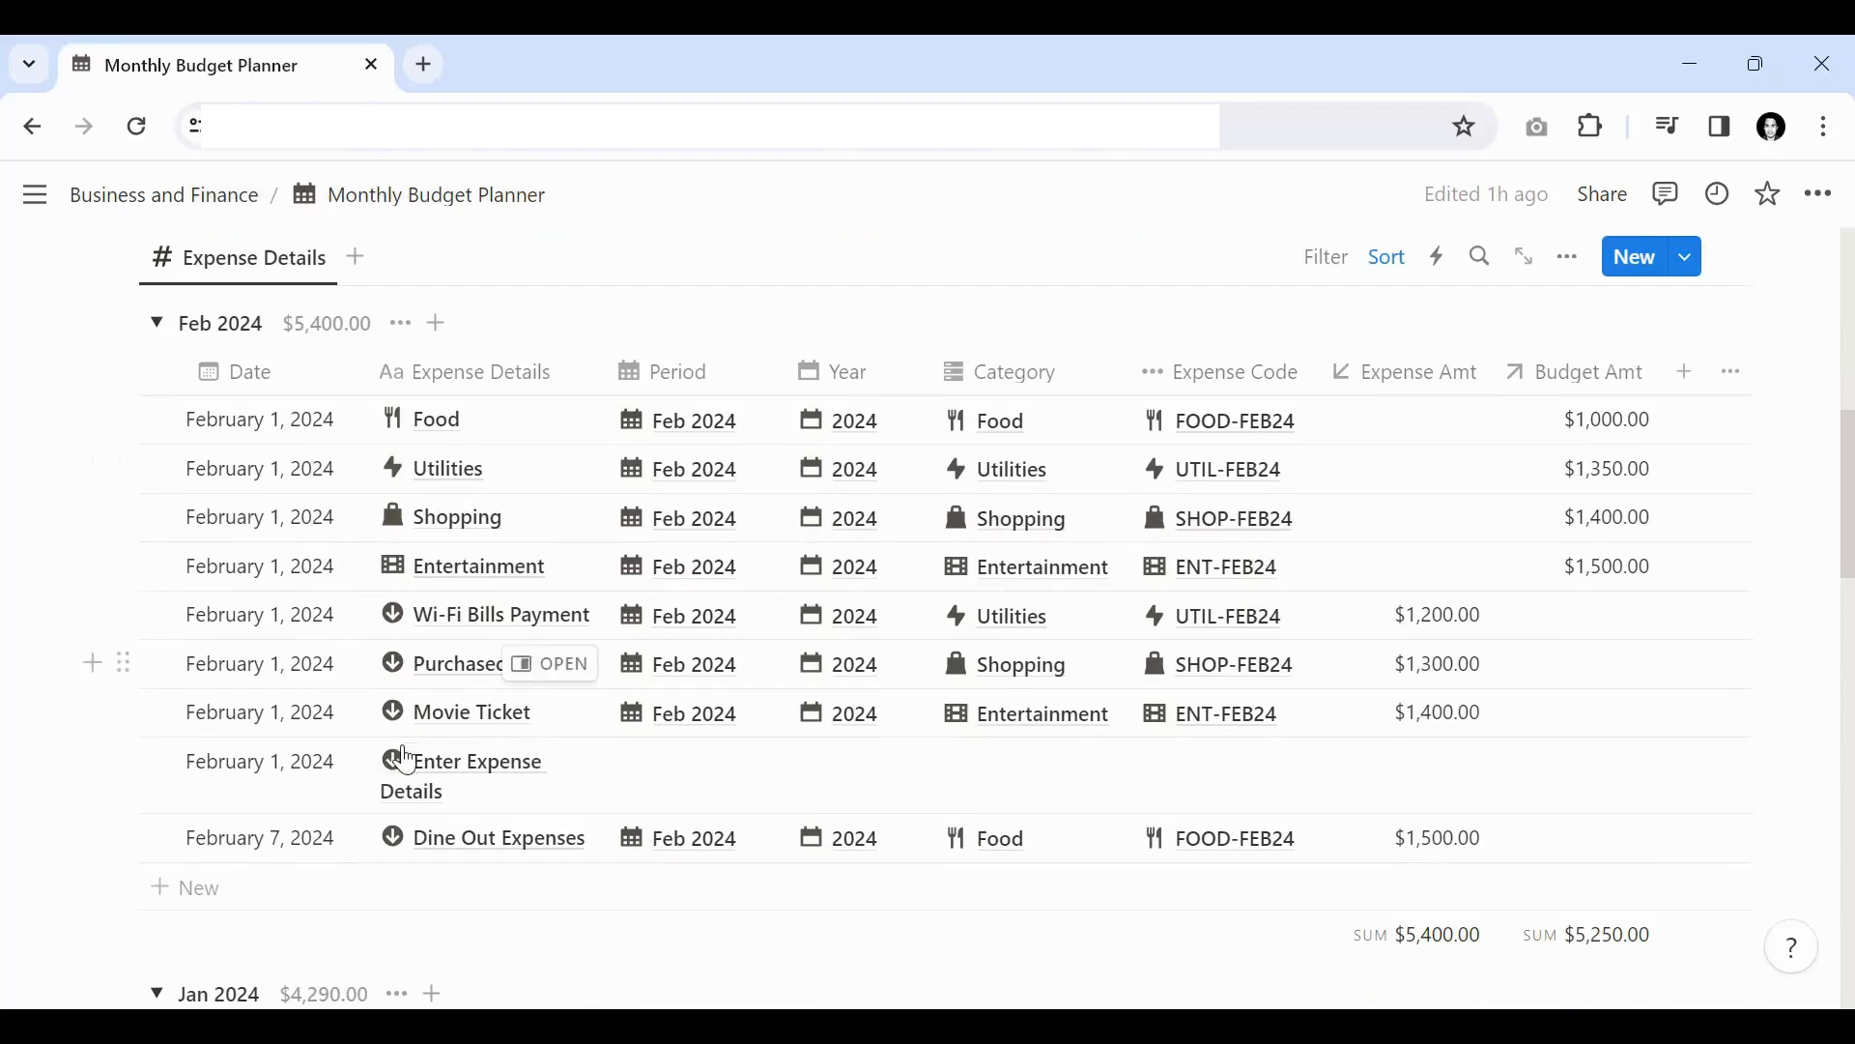
left_click(470, 790)
key("ctrl+a")
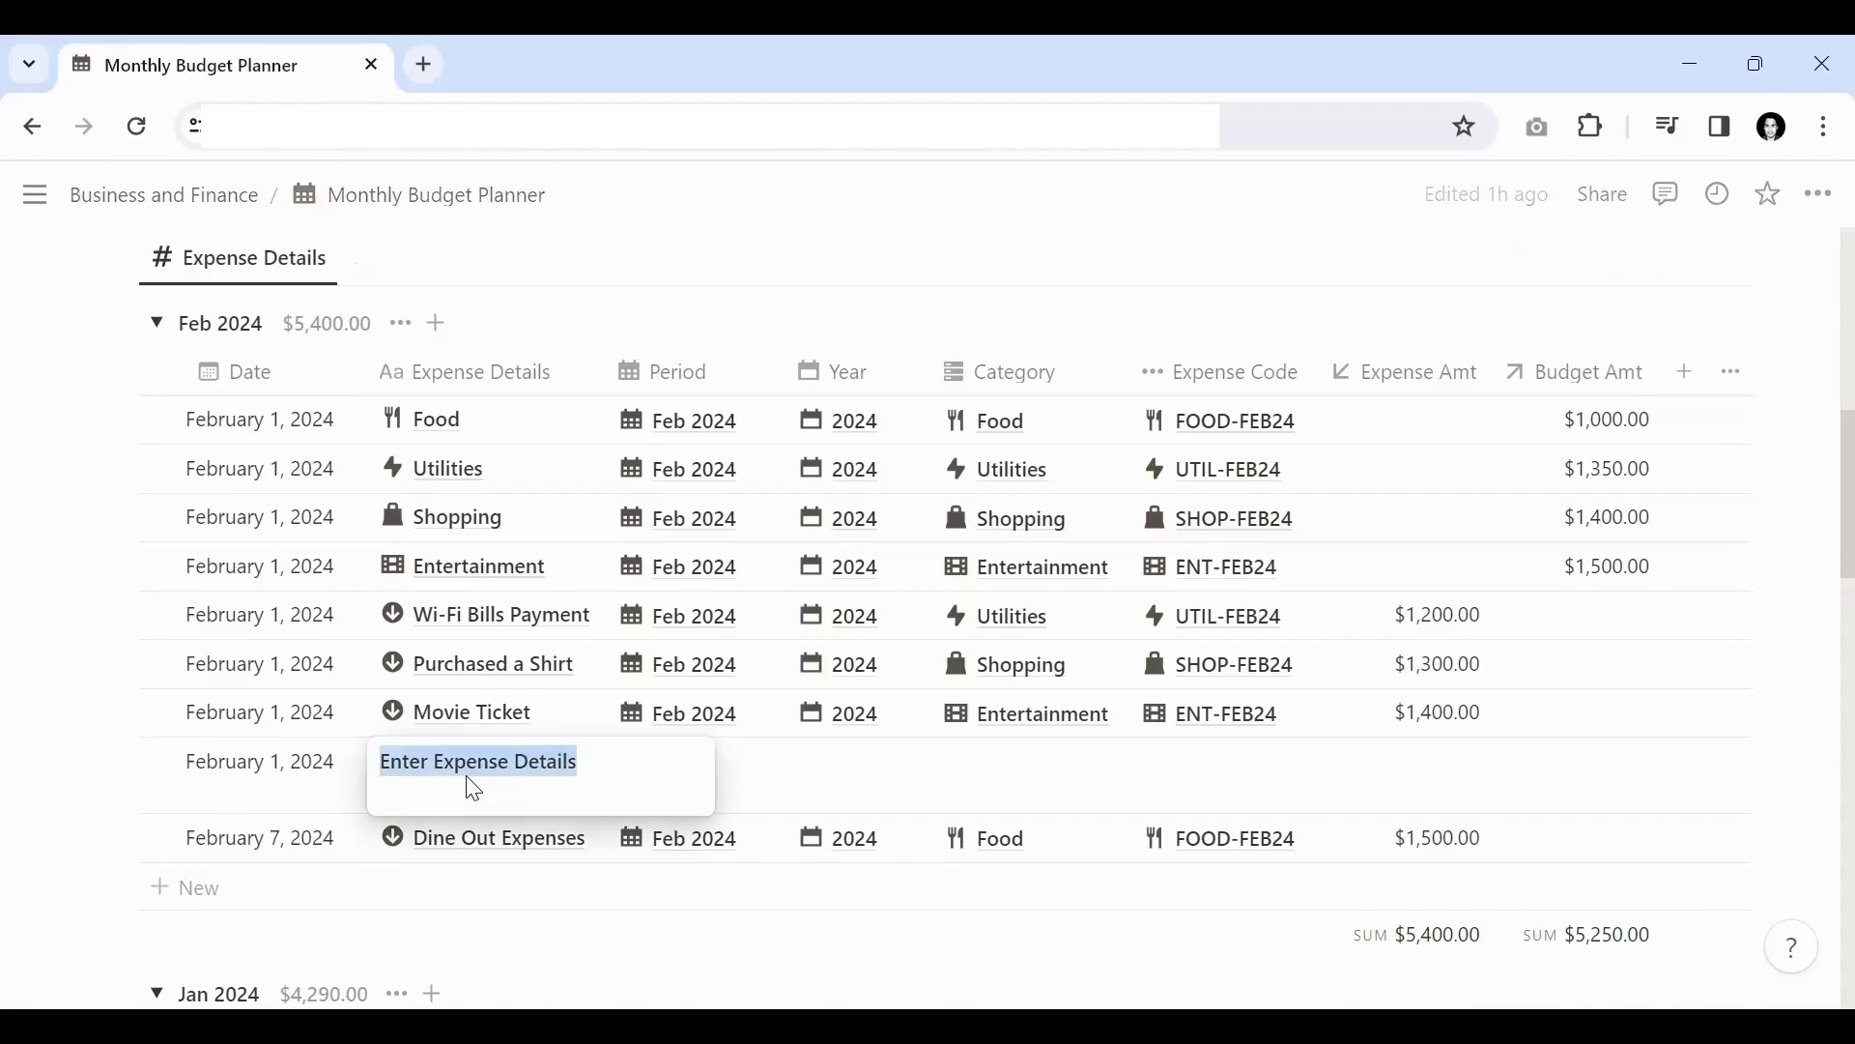
type("Wi-Fi Expenses")
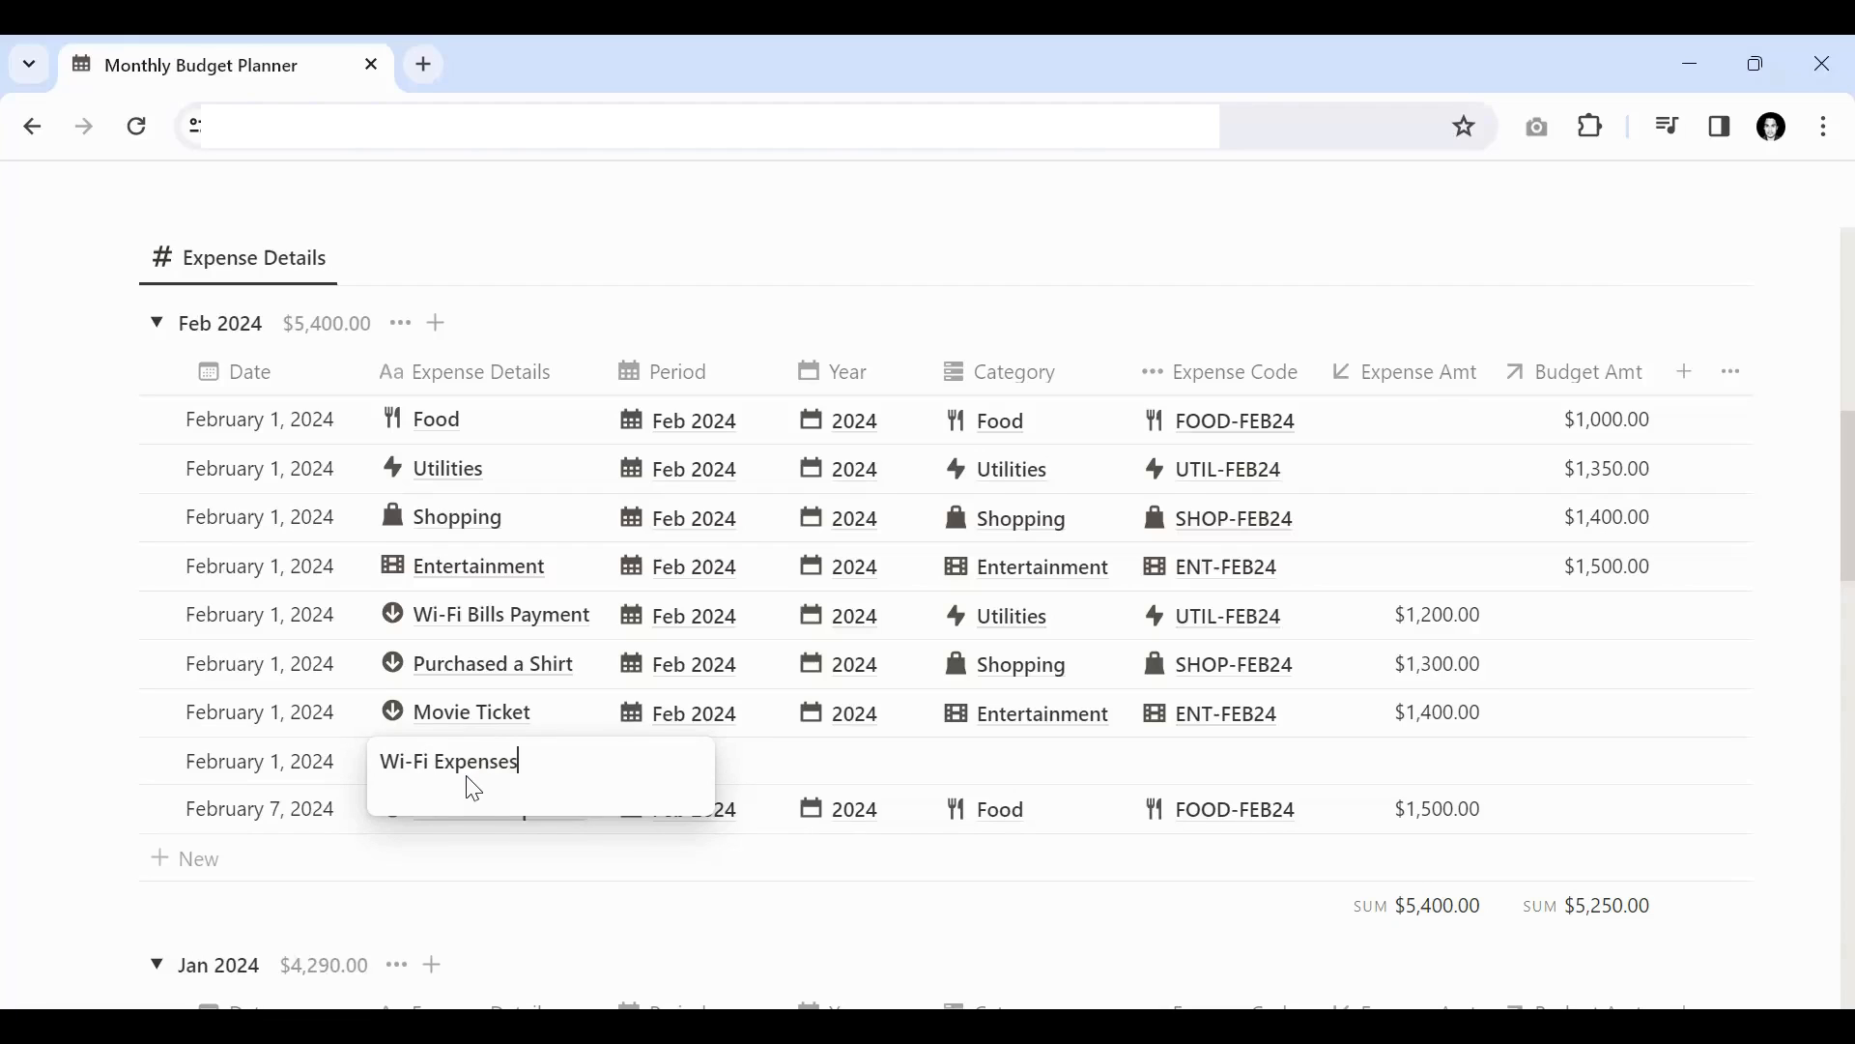
key("Return")
Step: Link the Wi-Fi Expenses entry's Period to Feb 2024
key("Right")
key("Up")
key("Return")
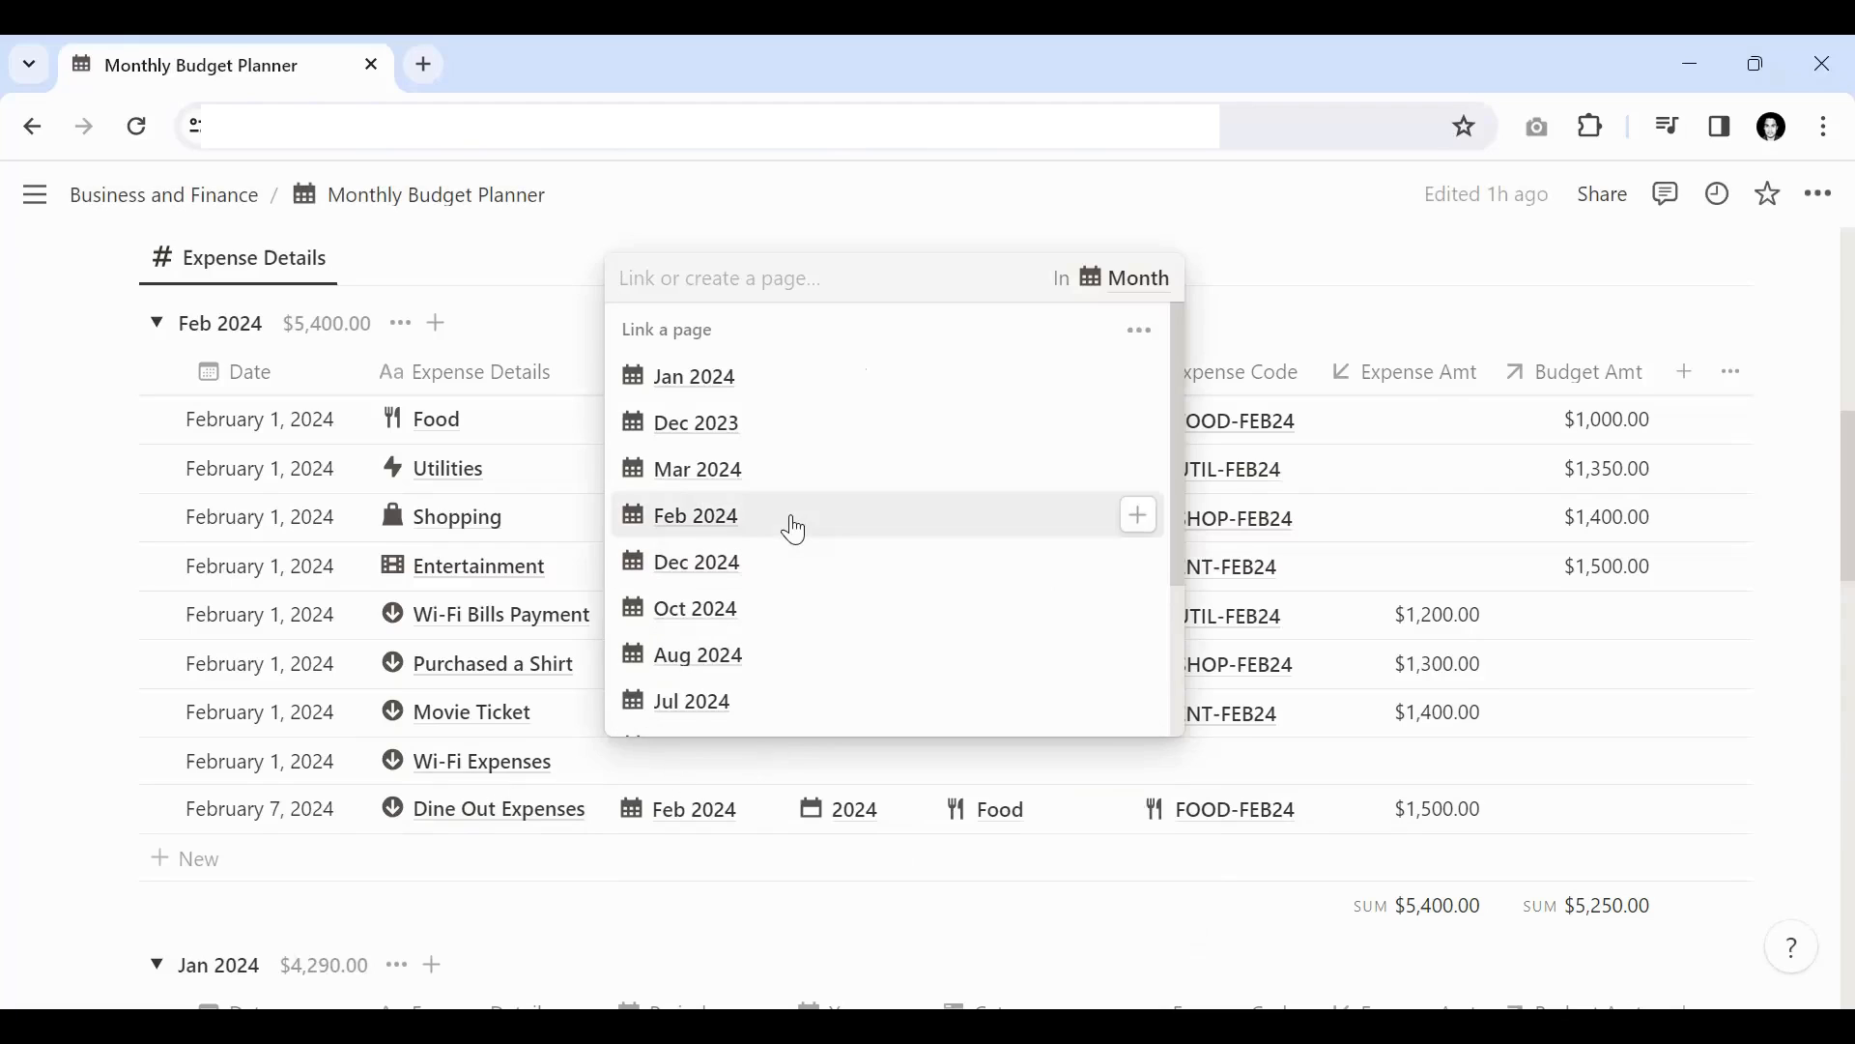
type("Feb")
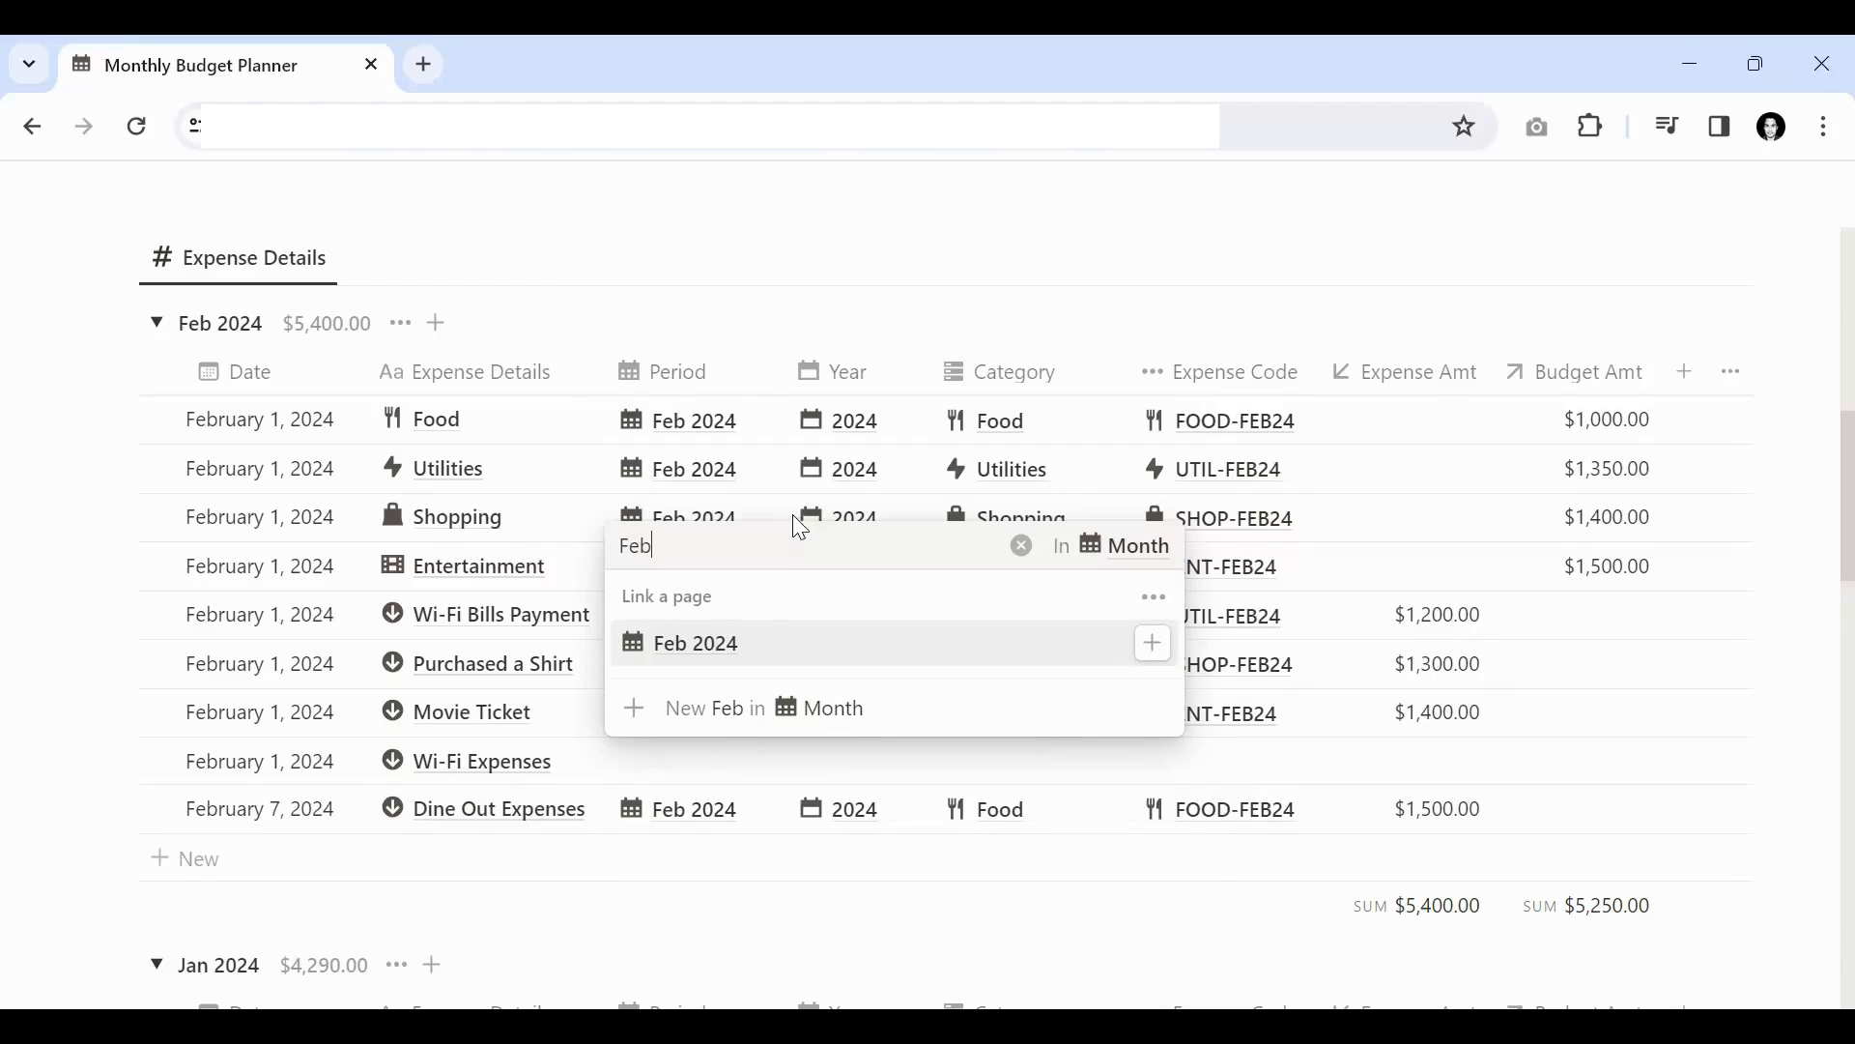
left_click(732, 642)
key("Escape")
Step: Link the Wi-Fi Expenses entry's Year to 2024
left_click(848, 763)
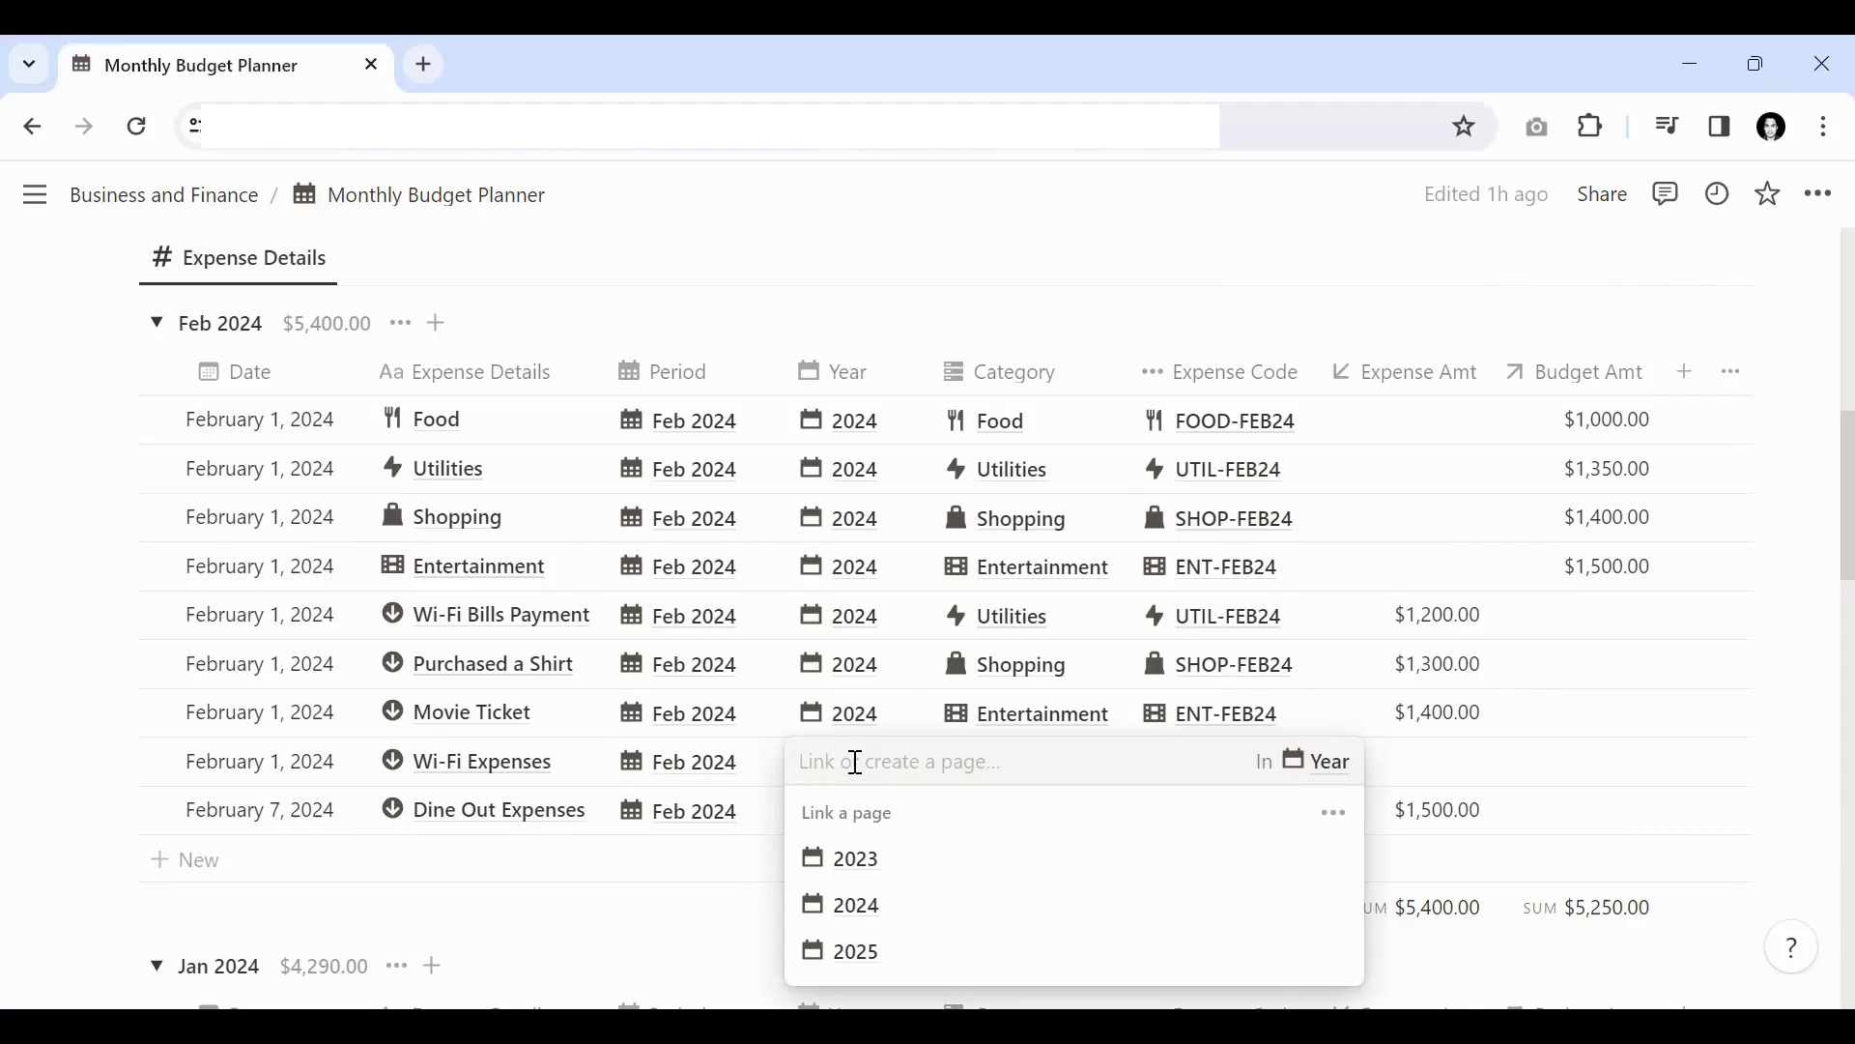
key("Down")
key("Down")
key("Return")
key("Escape")
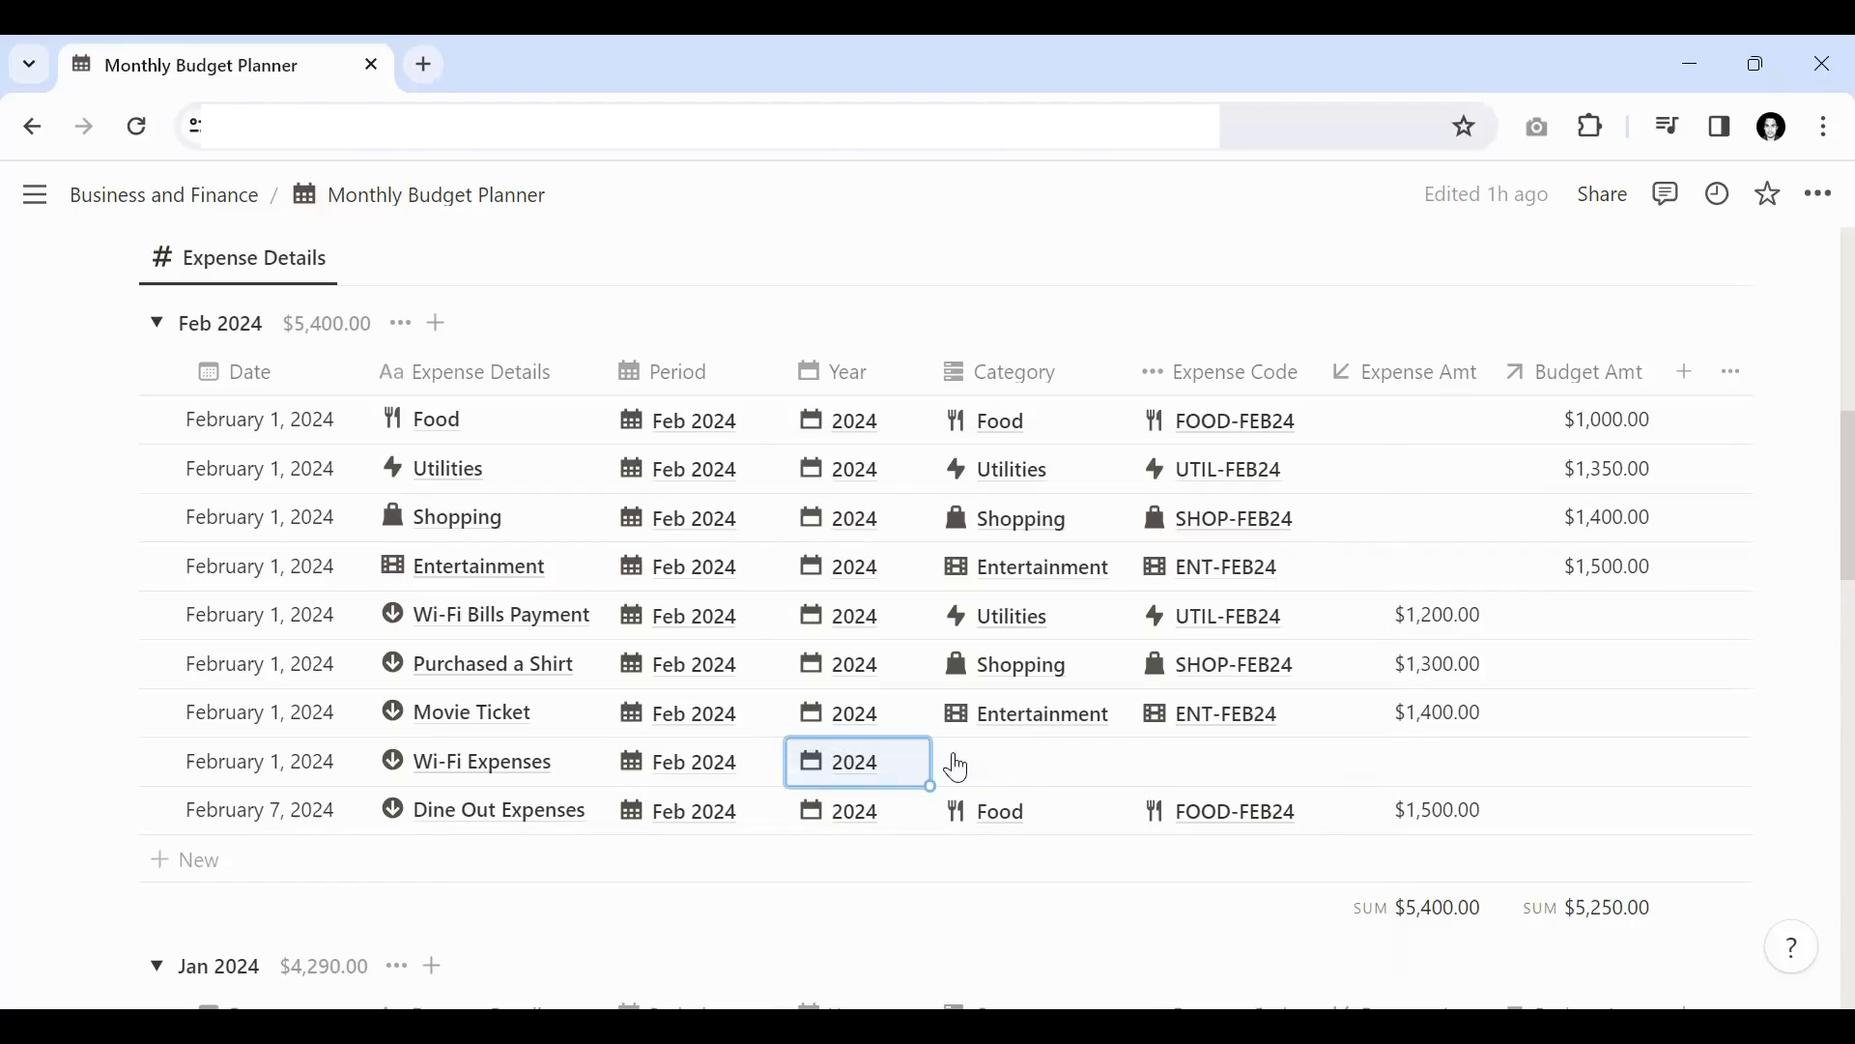
Step: Link the Wi-Fi Expenses entry's Category to Utilities
left_click(1027, 771)
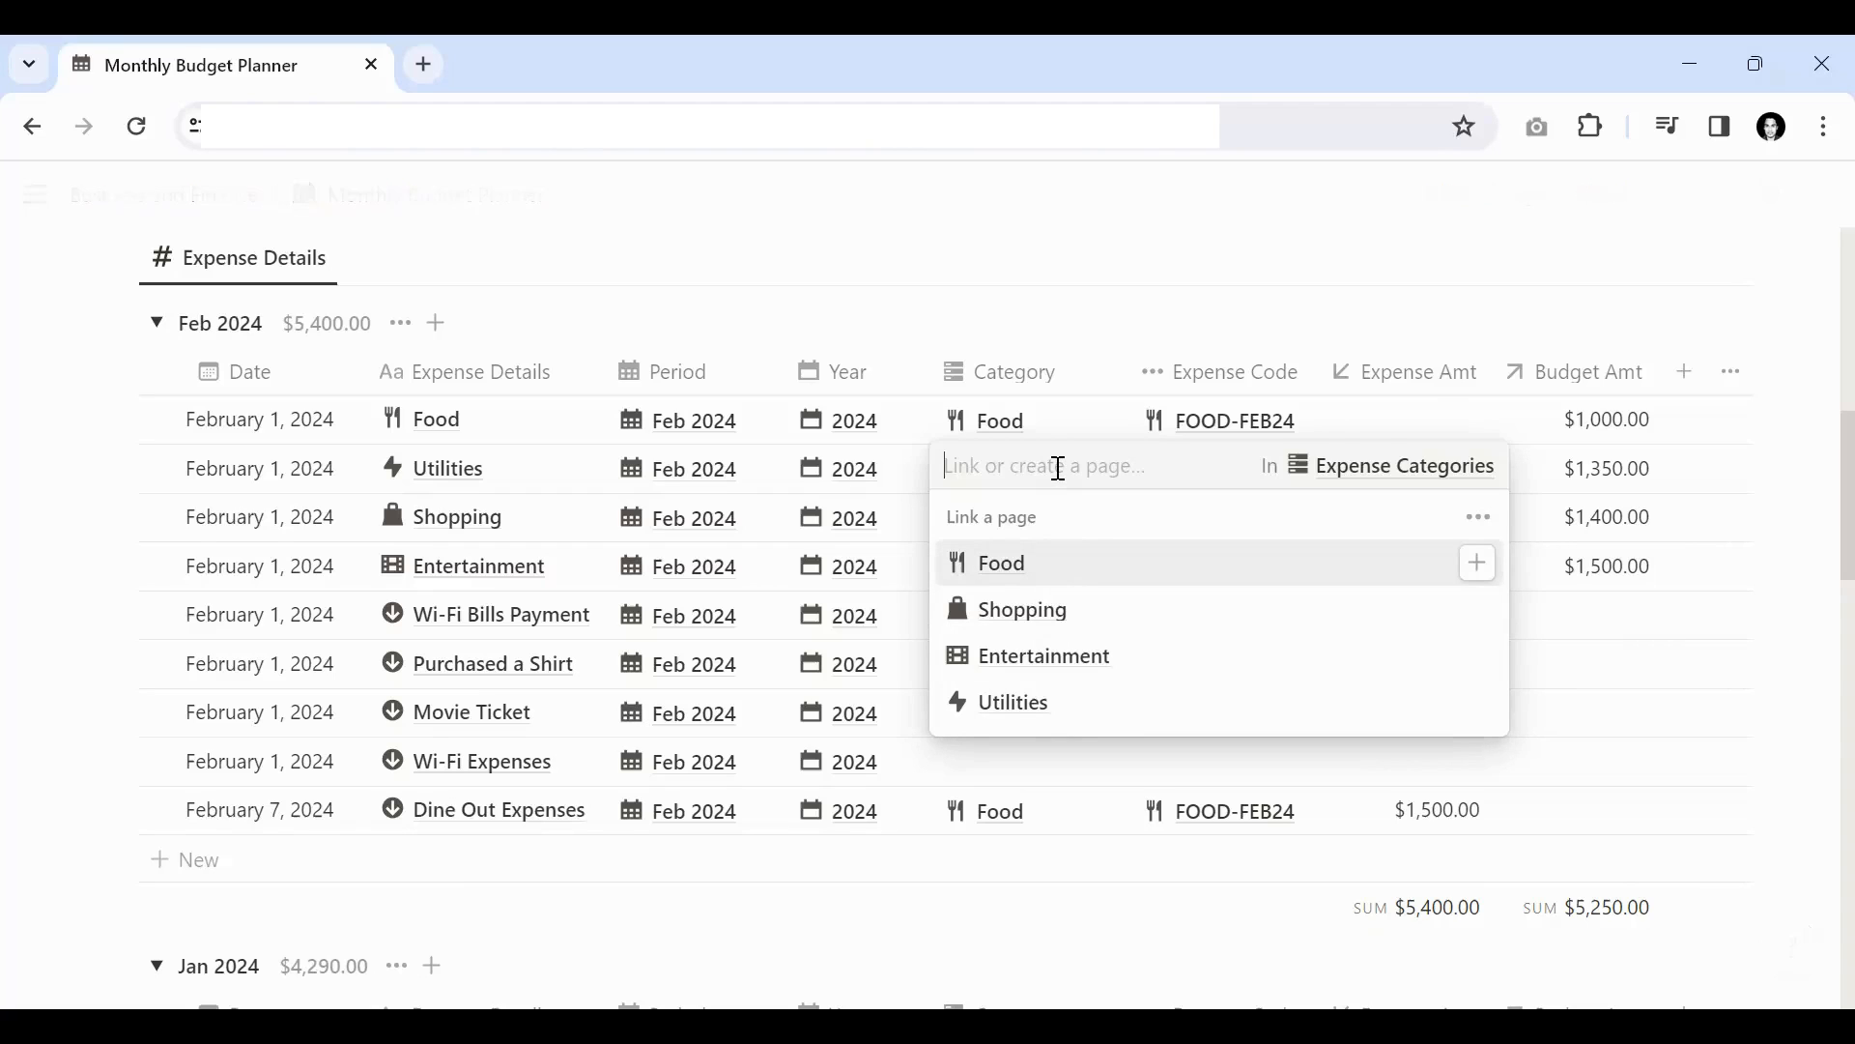
type("Utili")
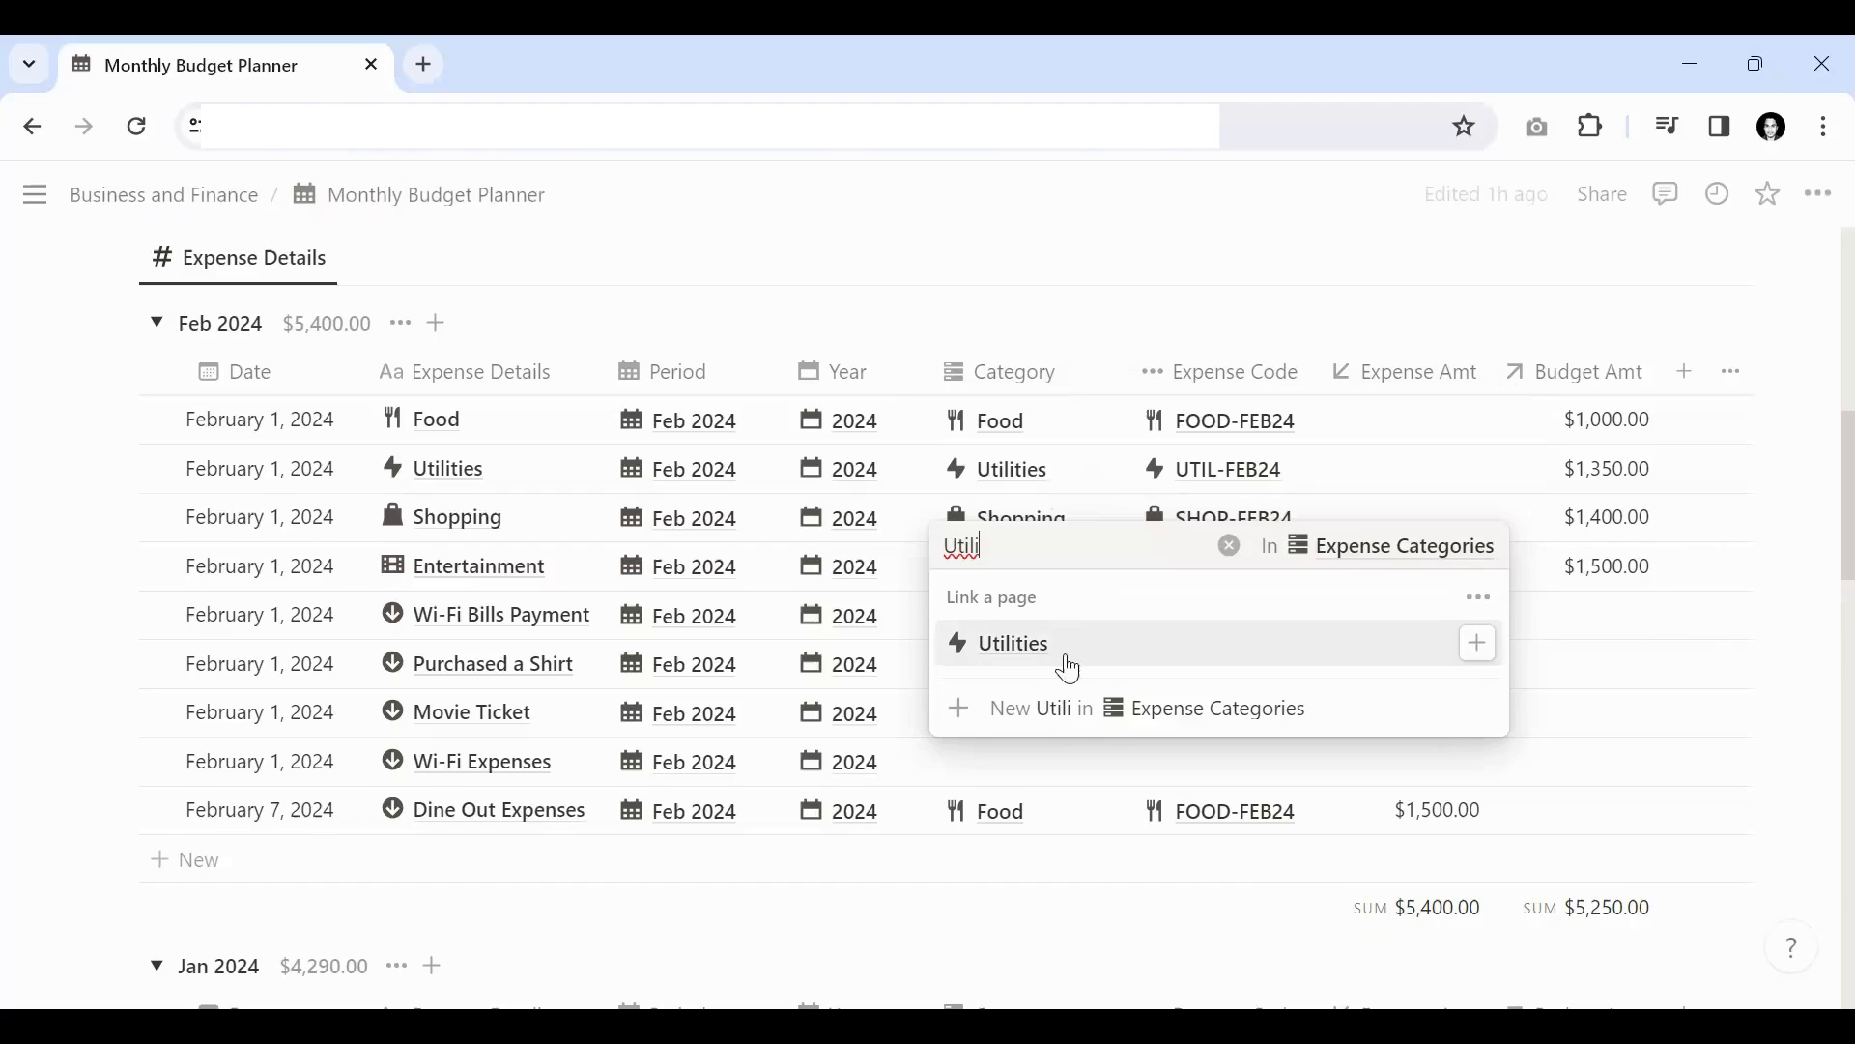
left_click(1064, 648)
key("Escape")
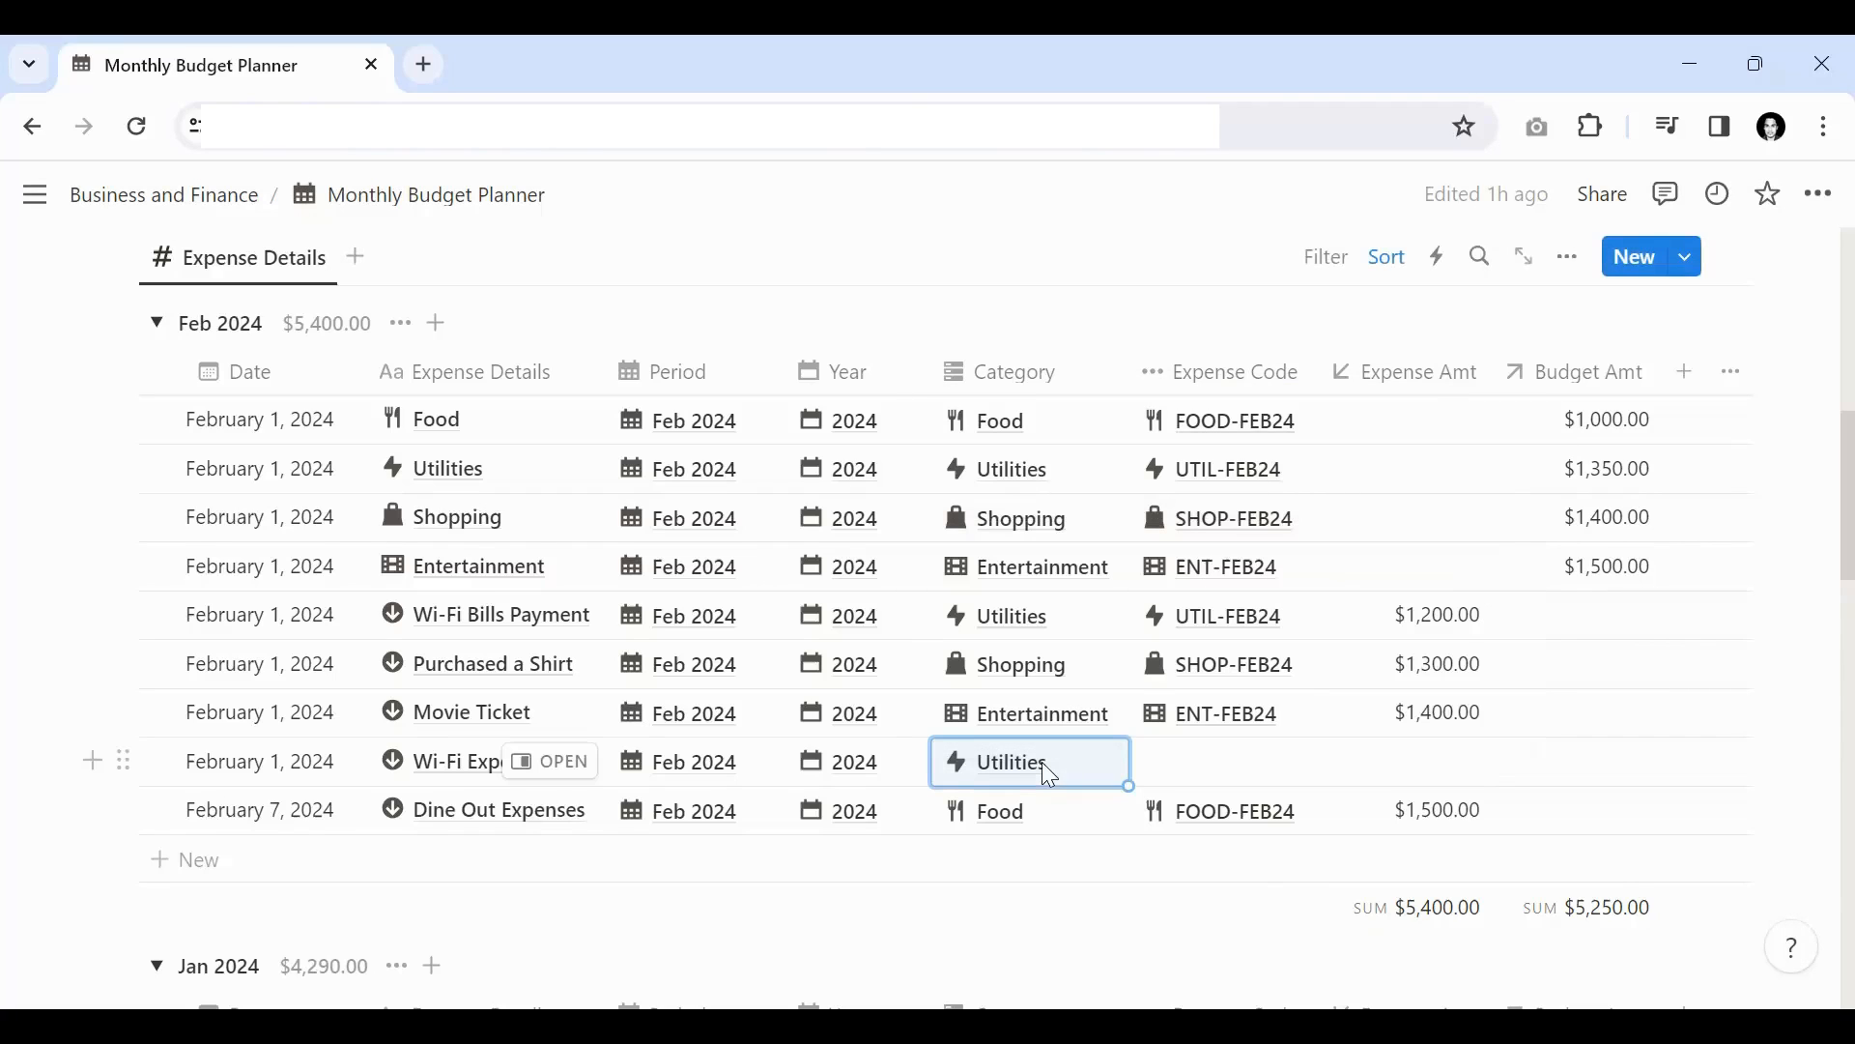
Step: Link the Wi-Fi Expenses entry's Expense Code to UTIL-FEB24
key("Right")
key("Return")
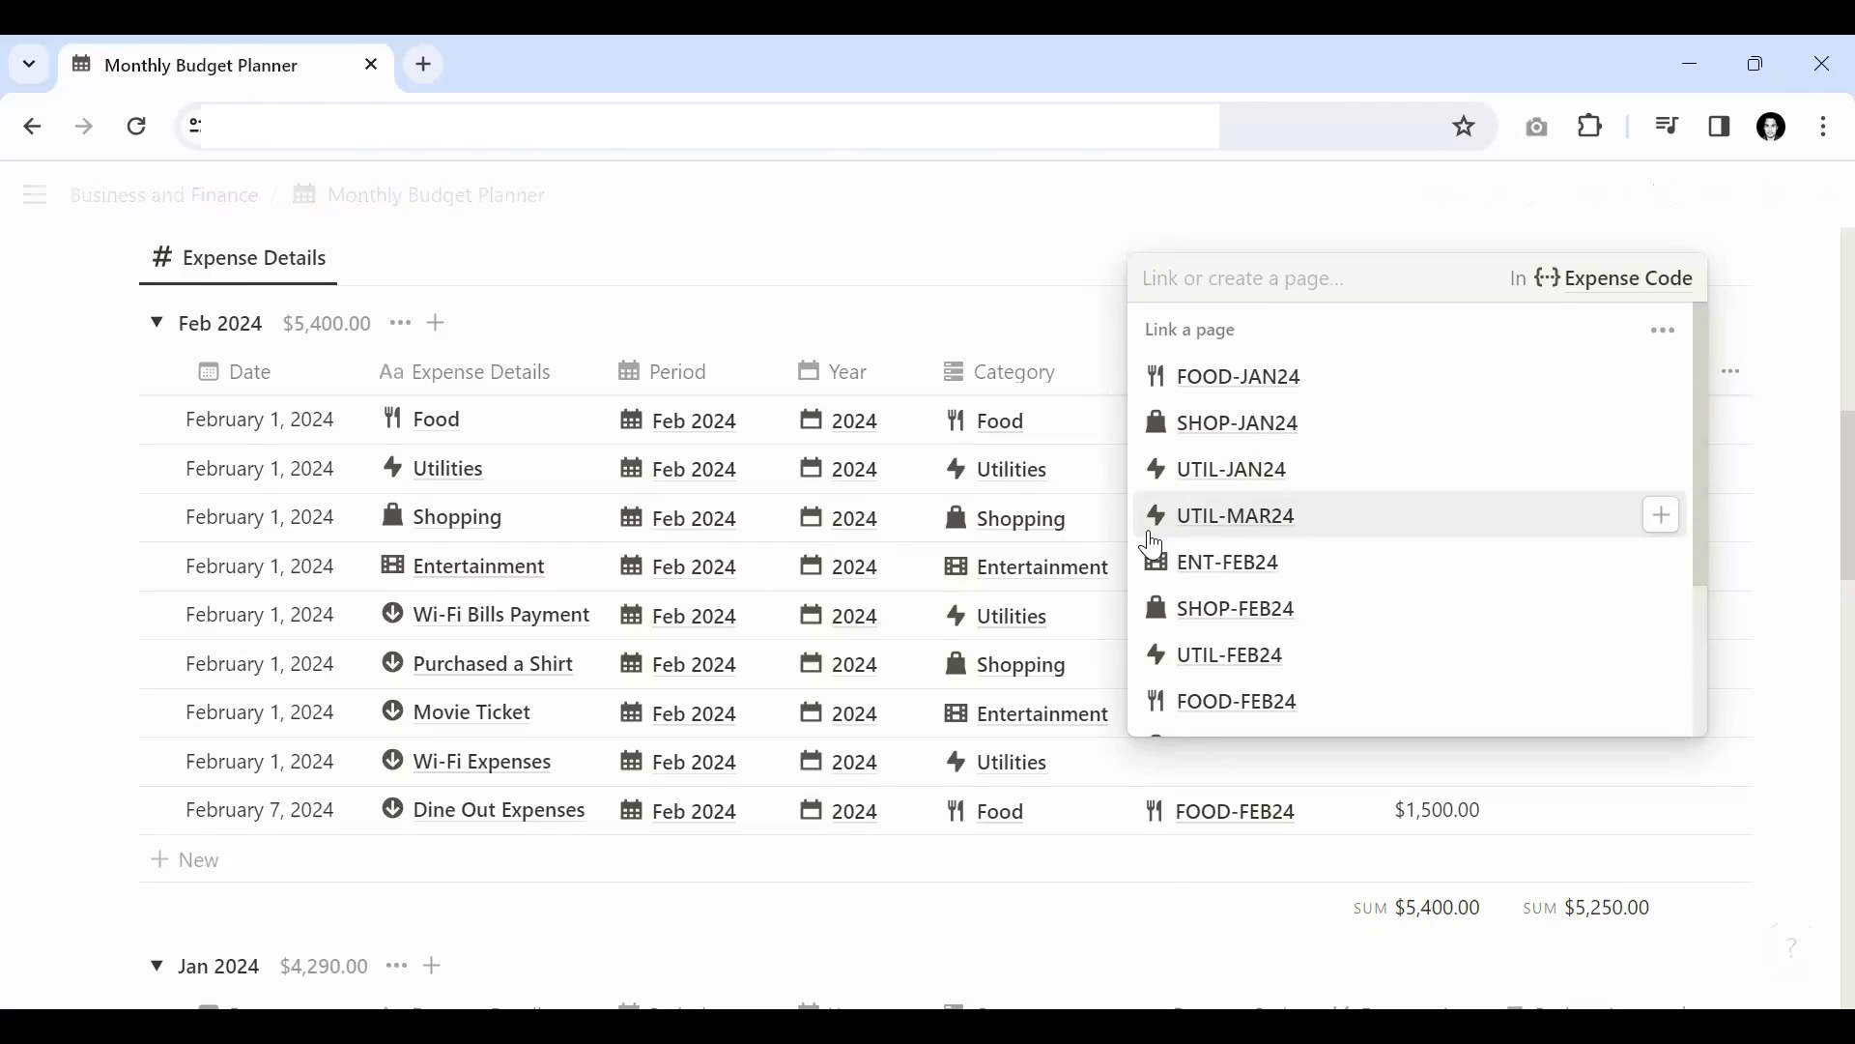
type("UT")
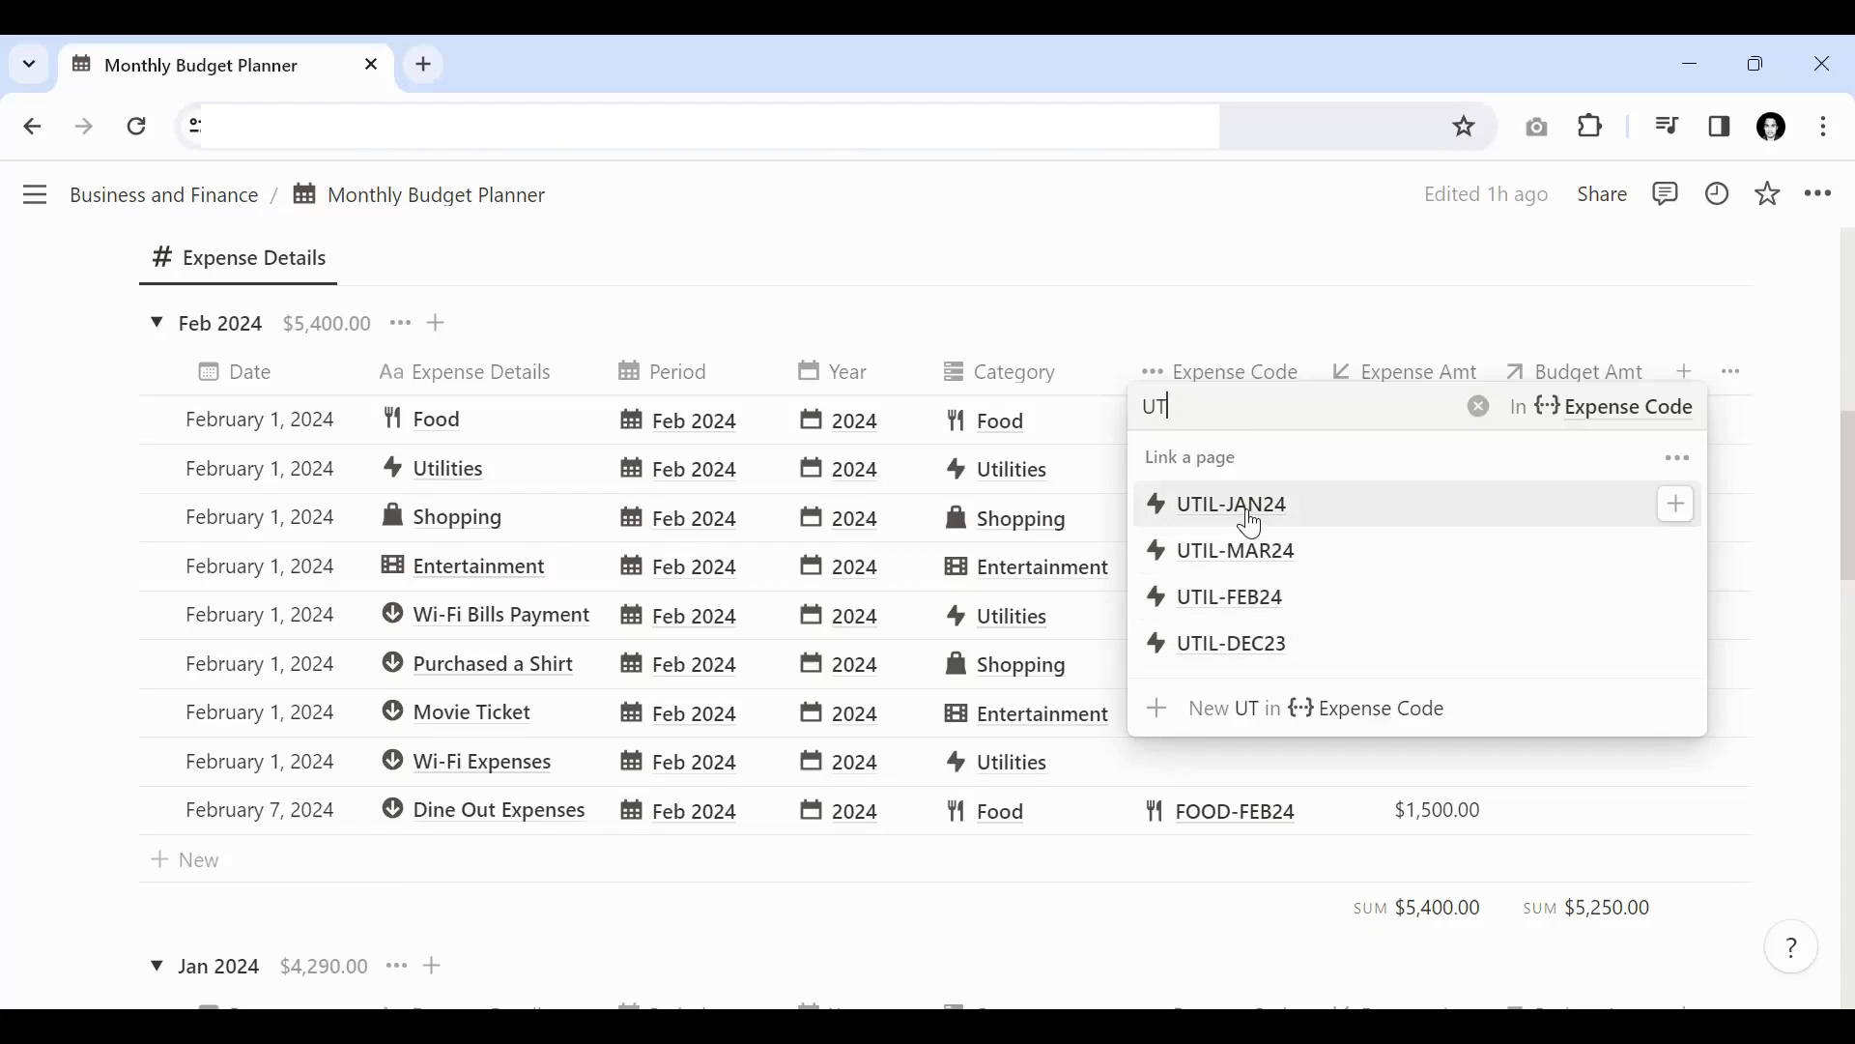
key("Return")
key("Escape")
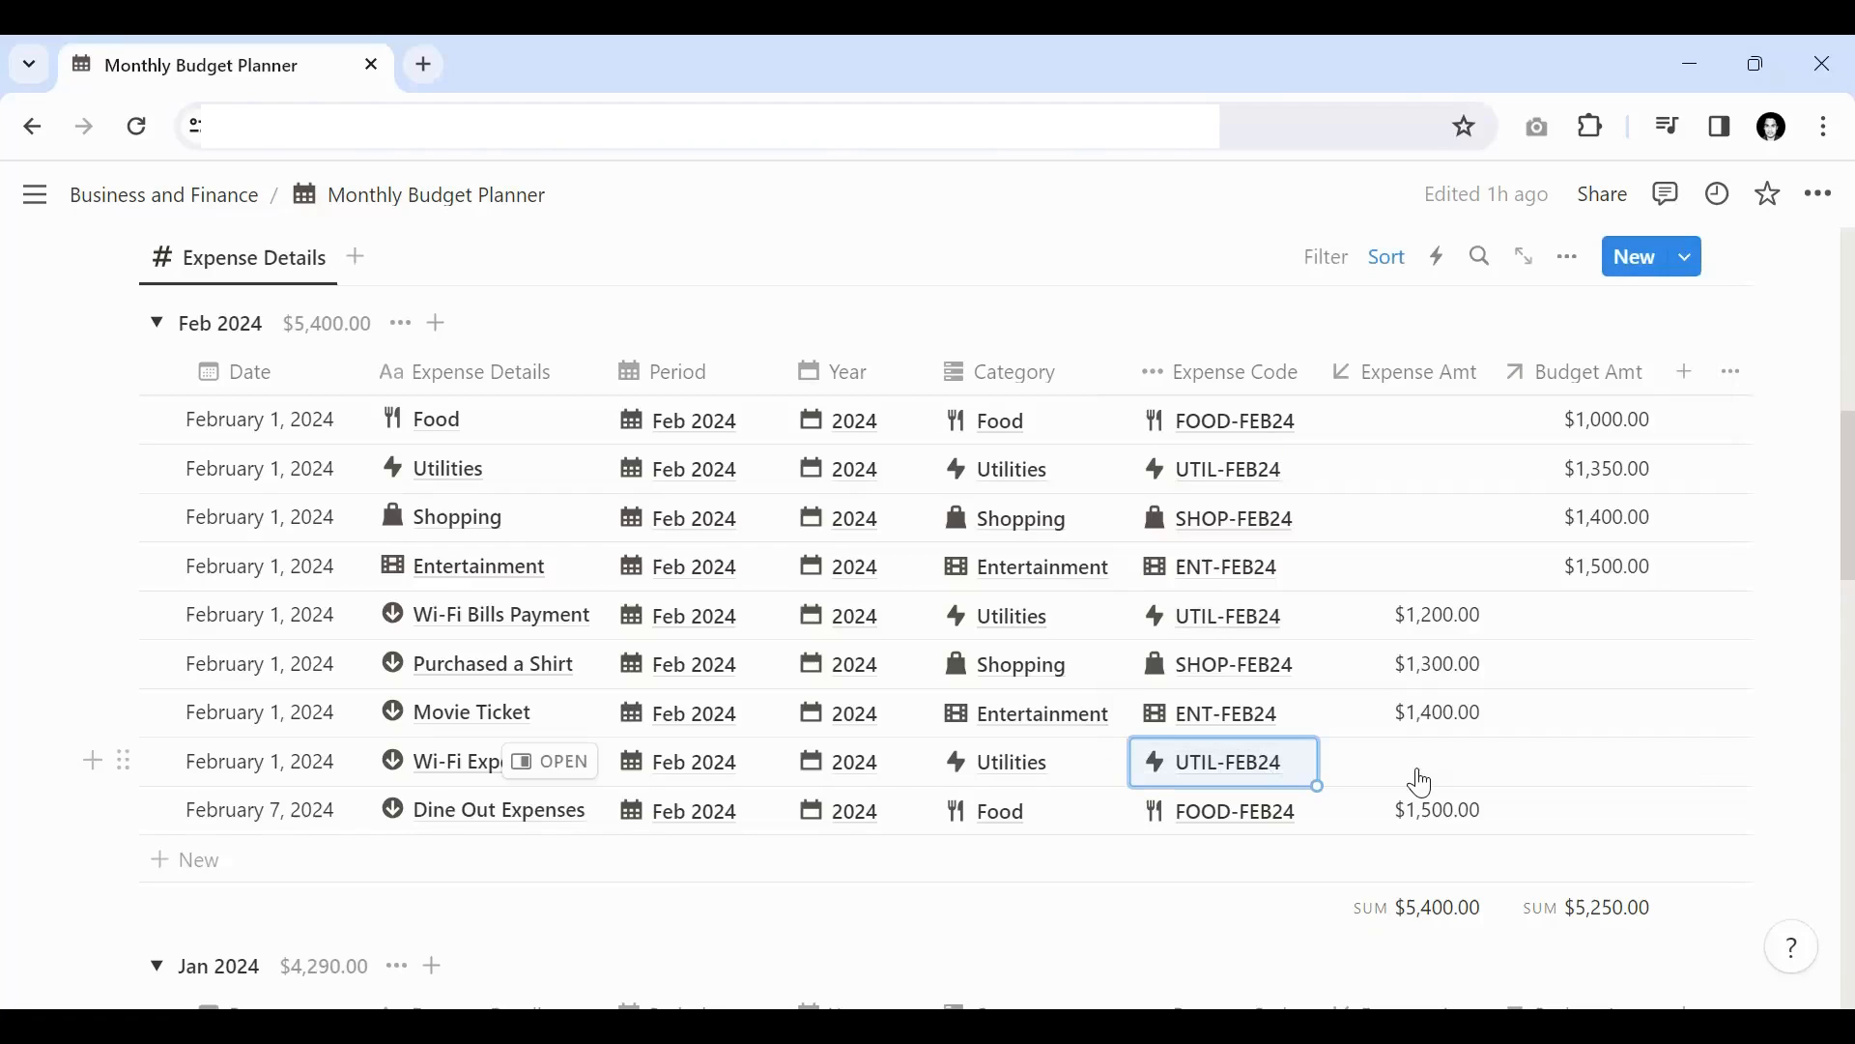
Step: Set the Wi-Fi Expenses entry's Expense Amt to 1000
left_click(1412, 773)
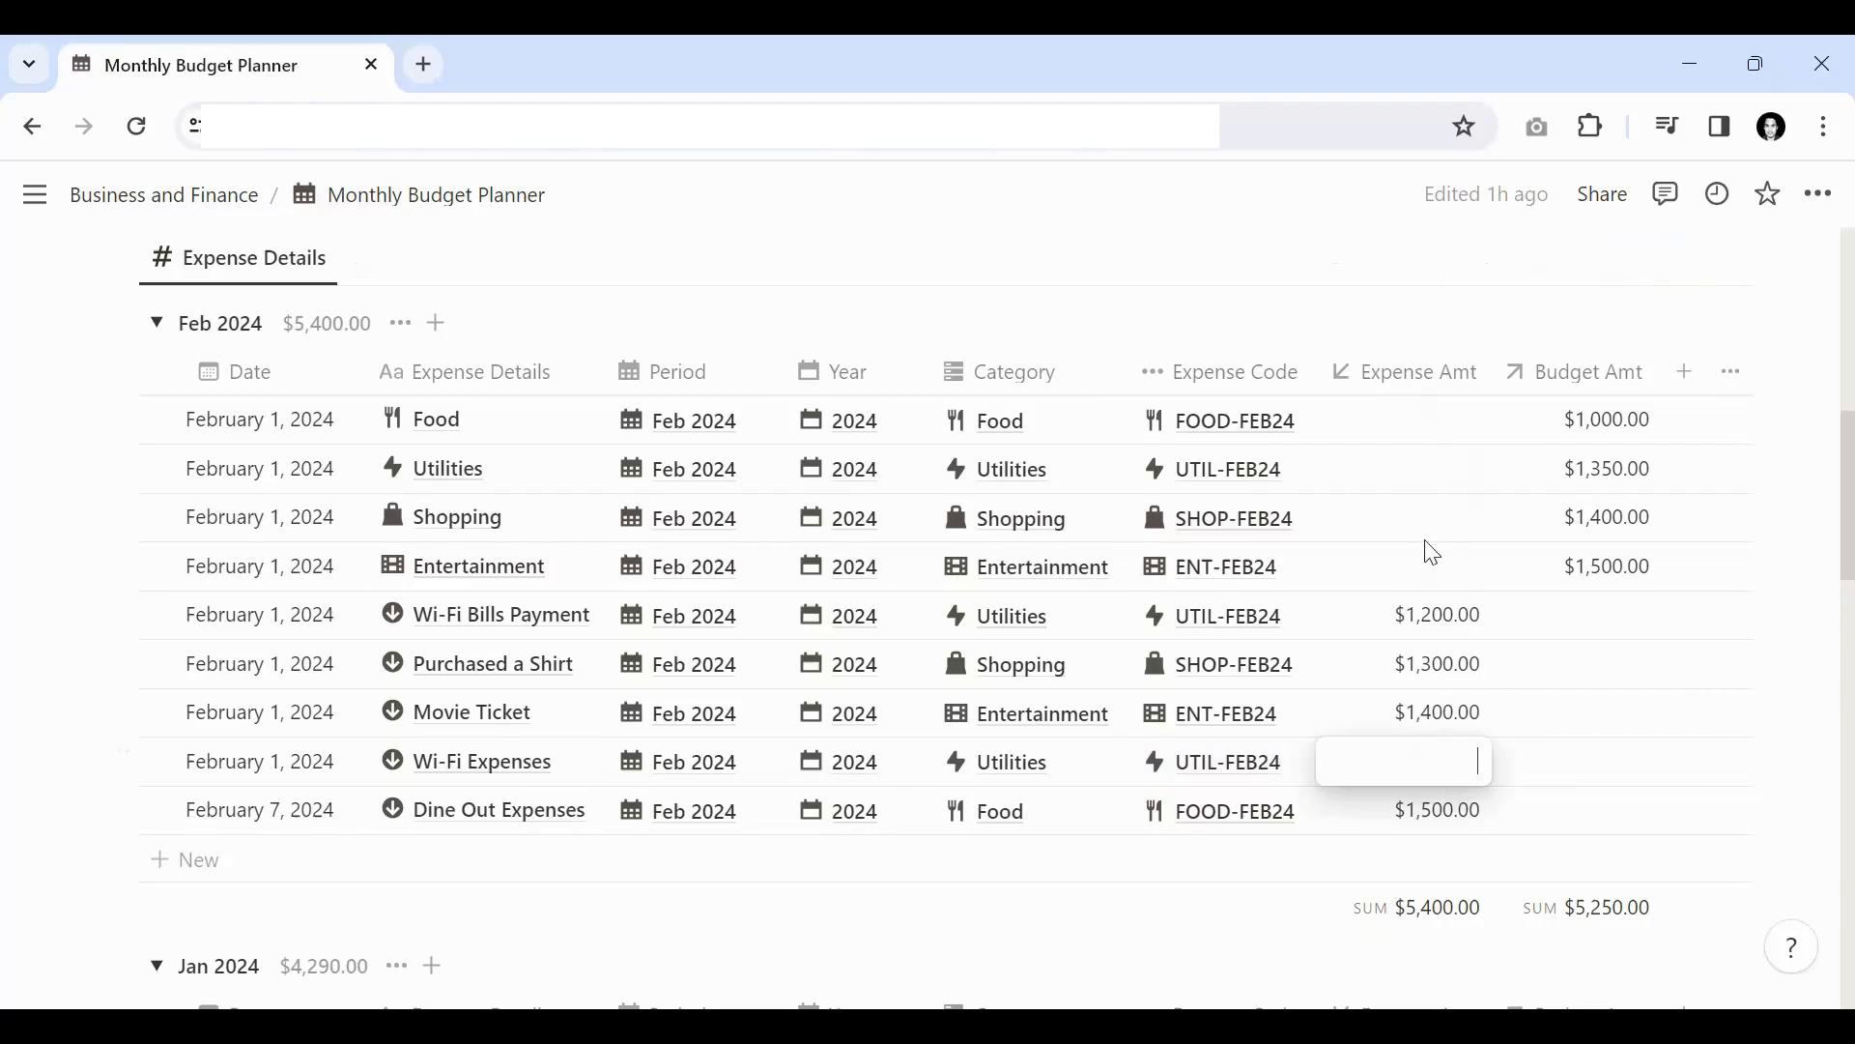
type("1000")
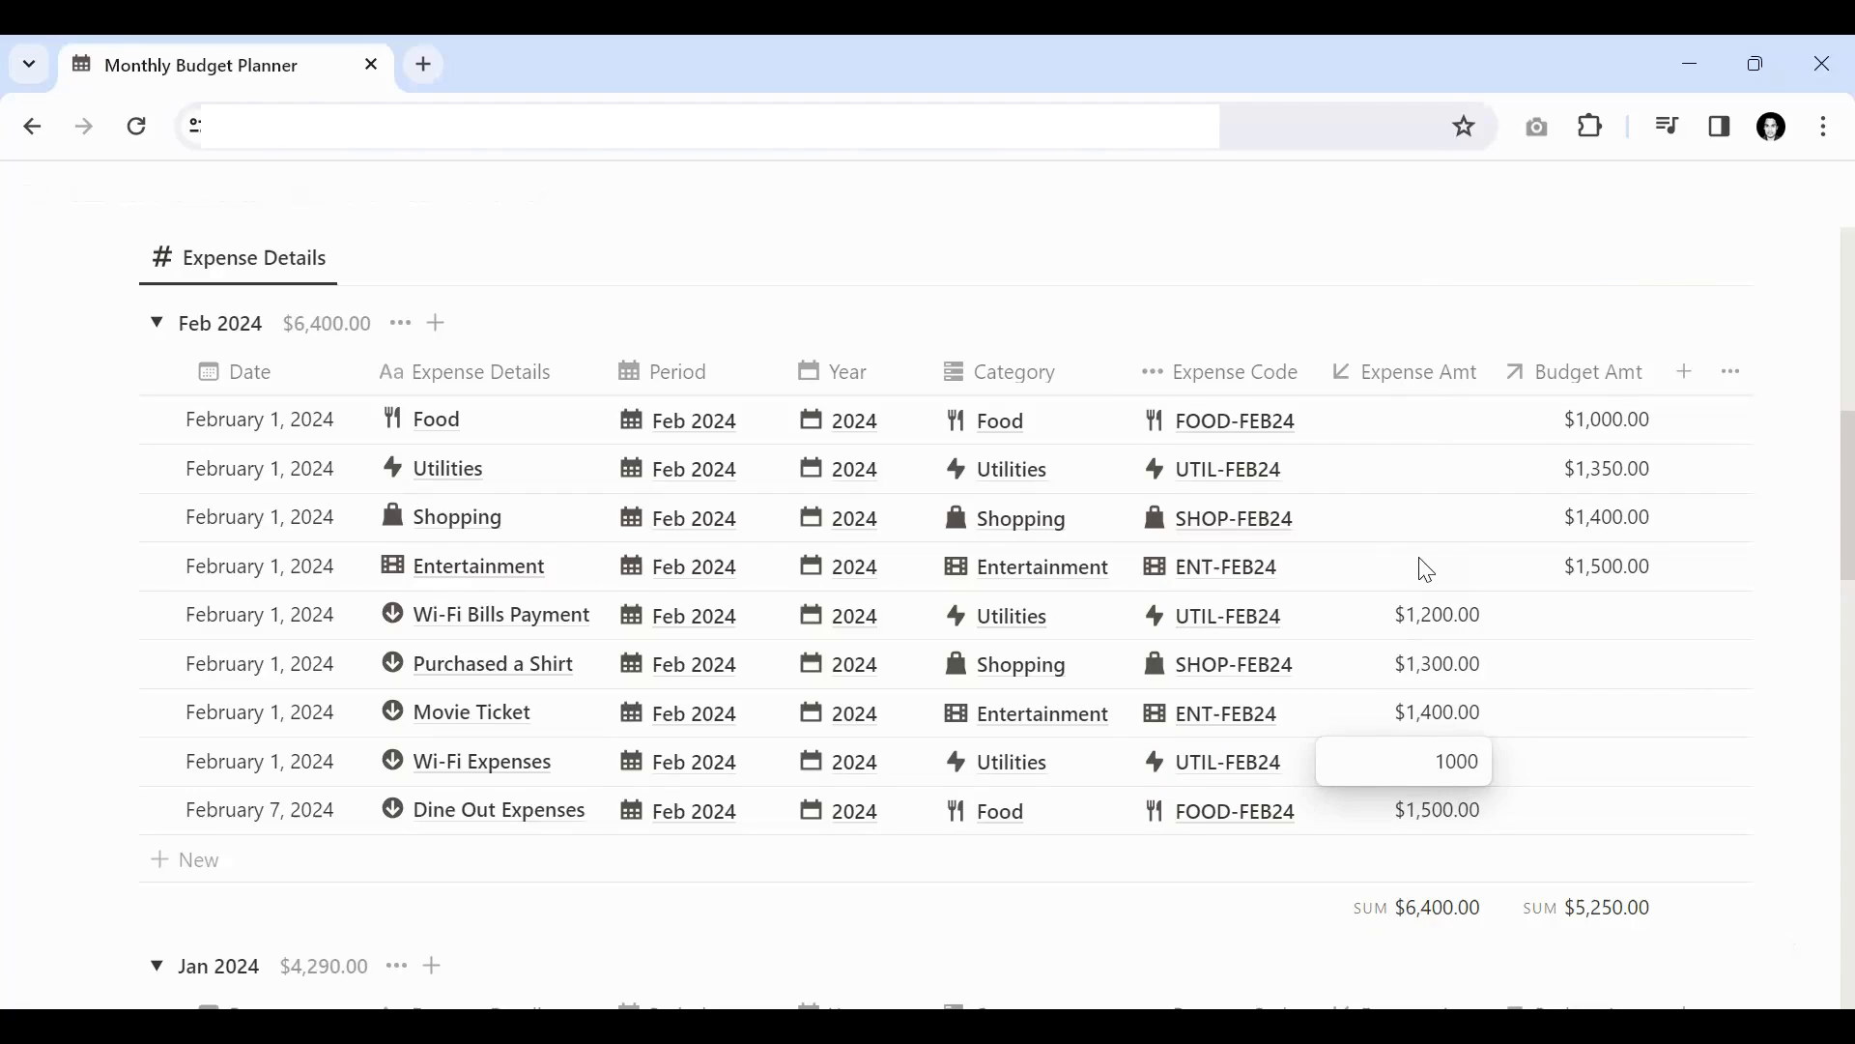
key("Return")
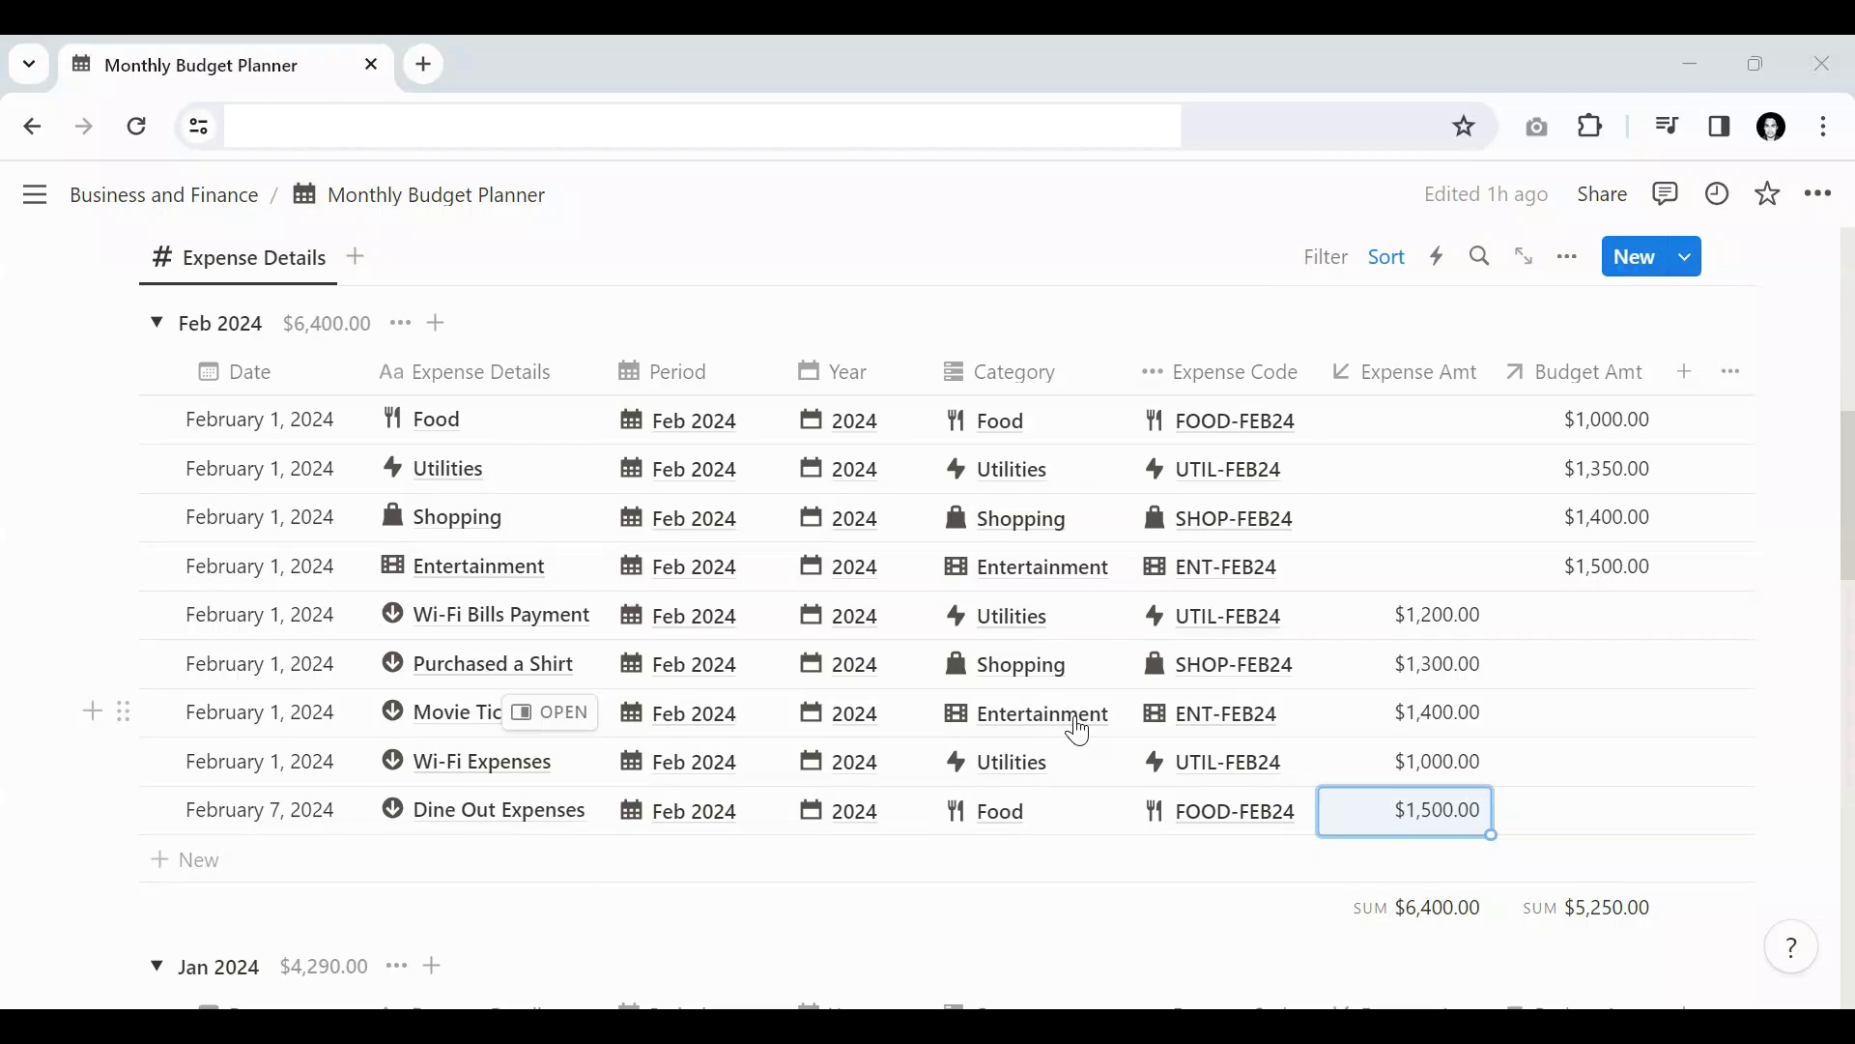
Step: Inspect the Date, Expense Details, Period and Category values of the Food budget row under Feb 2024
scroll(757, 641, "up", 2)
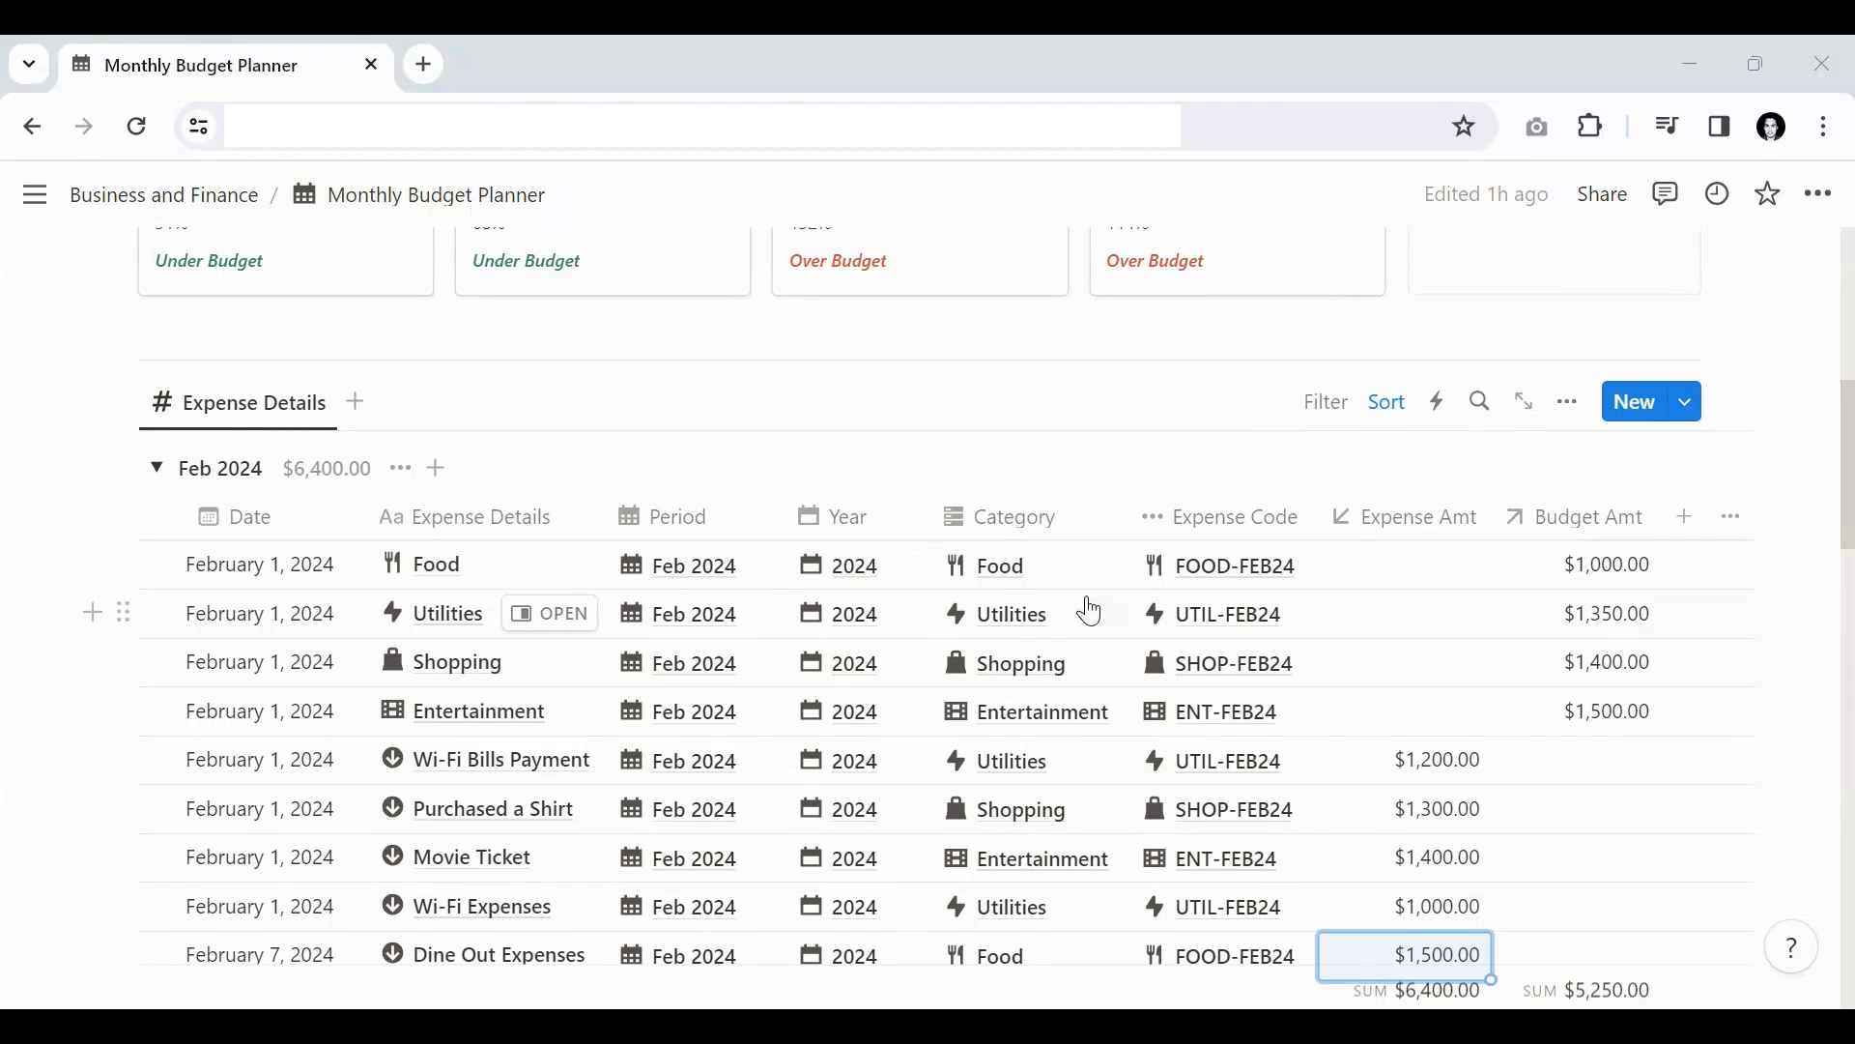
scroll(1016, 586, "down", 2)
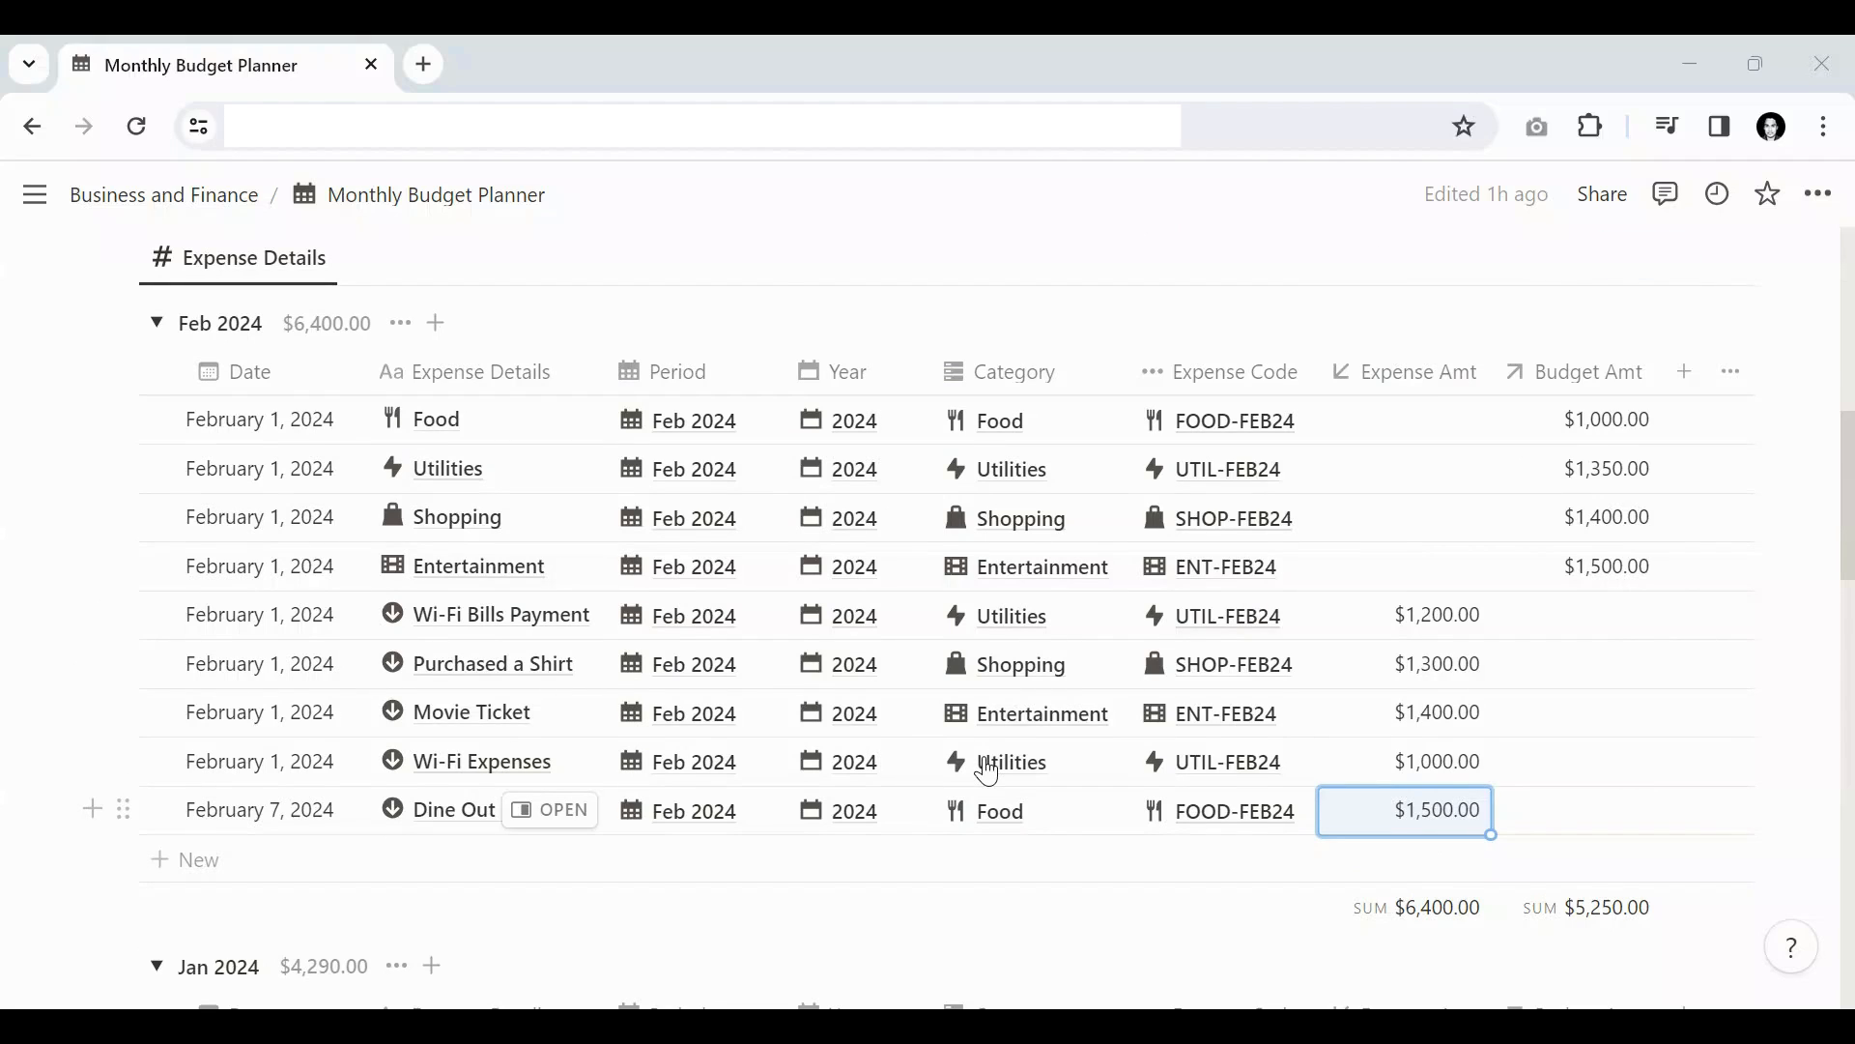
scroll(735, 638, "up", 2)
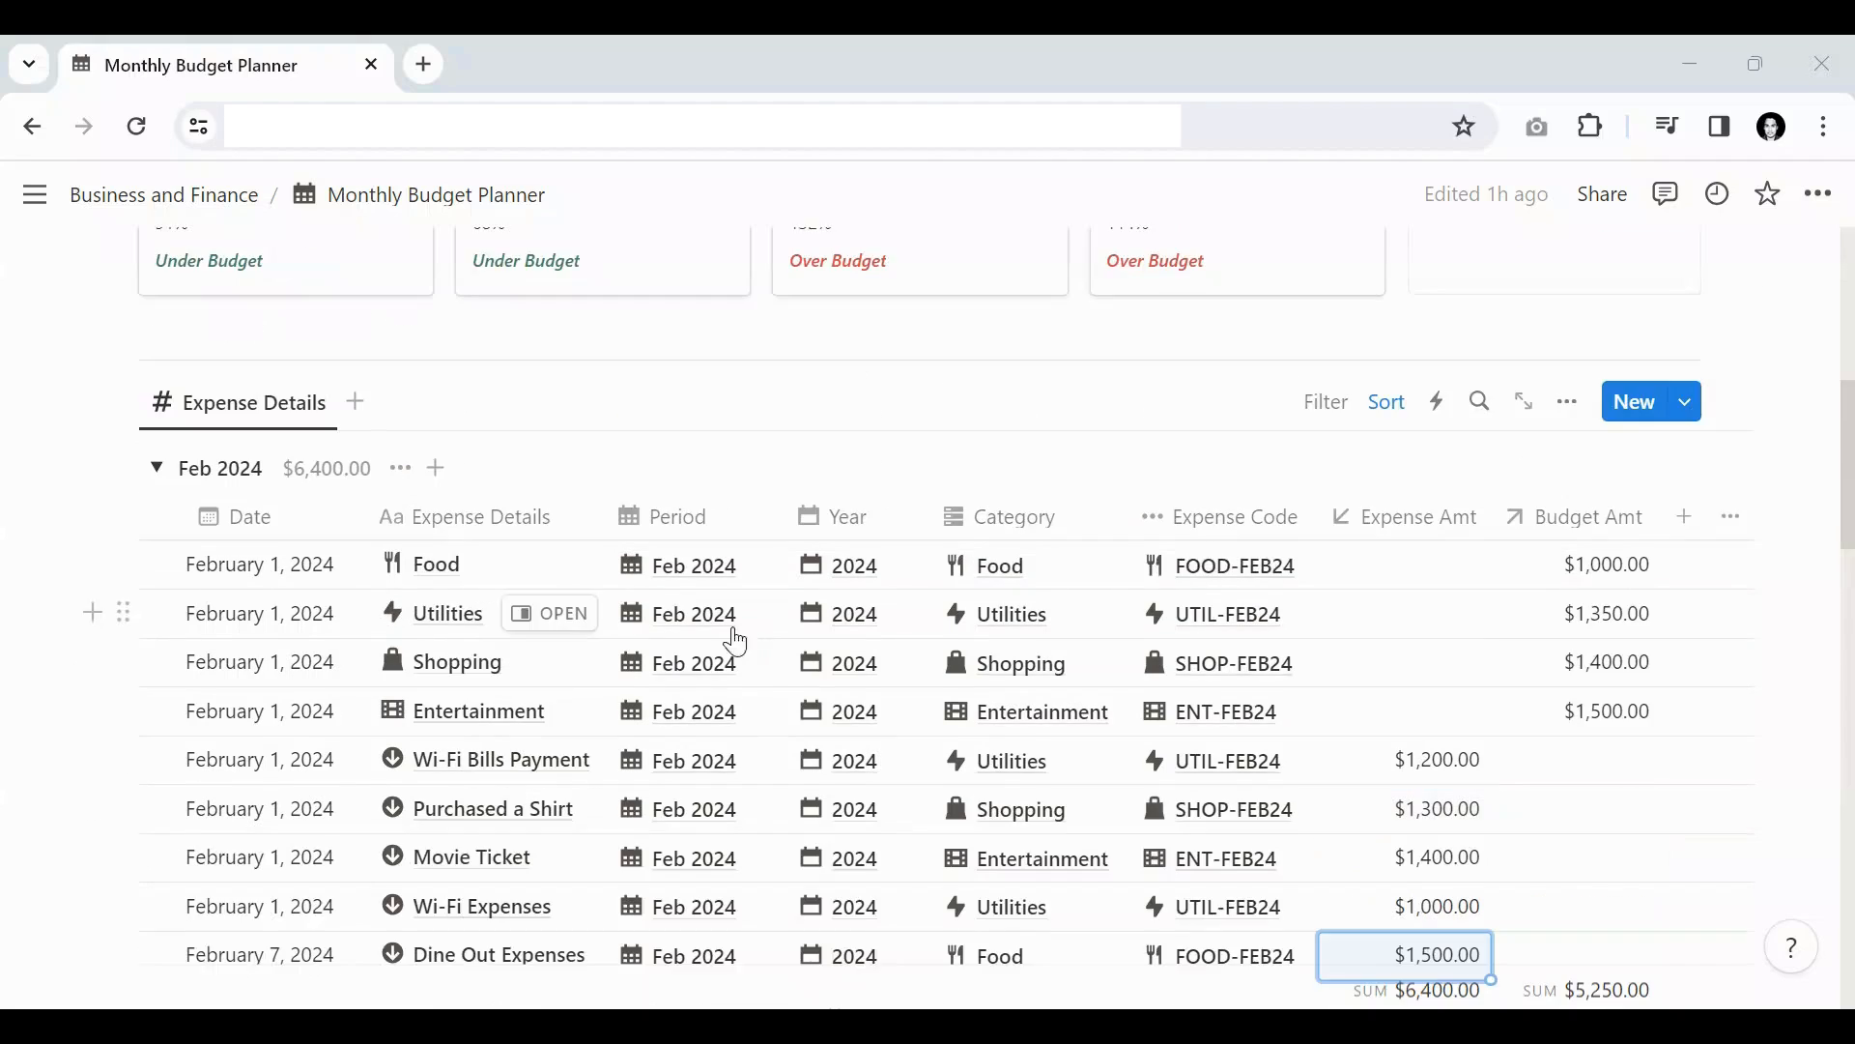
left_click(270, 586)
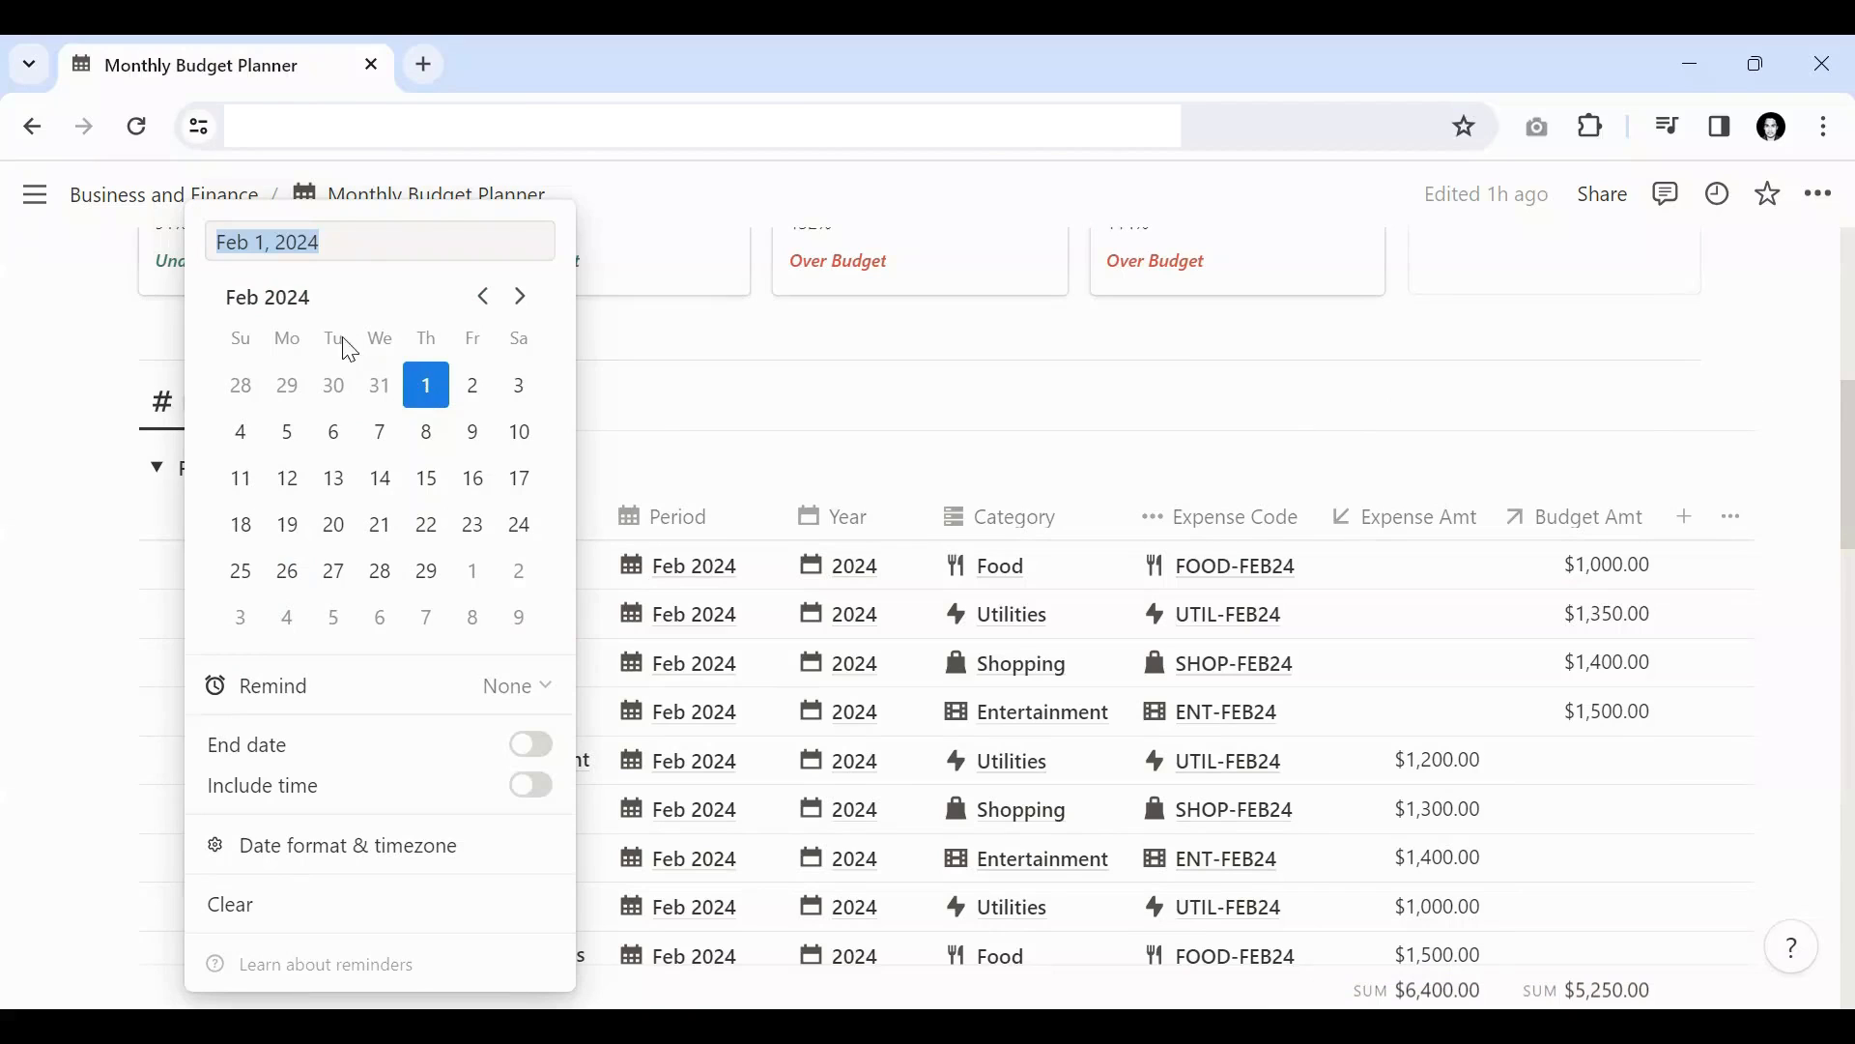
left_click(634, 695)
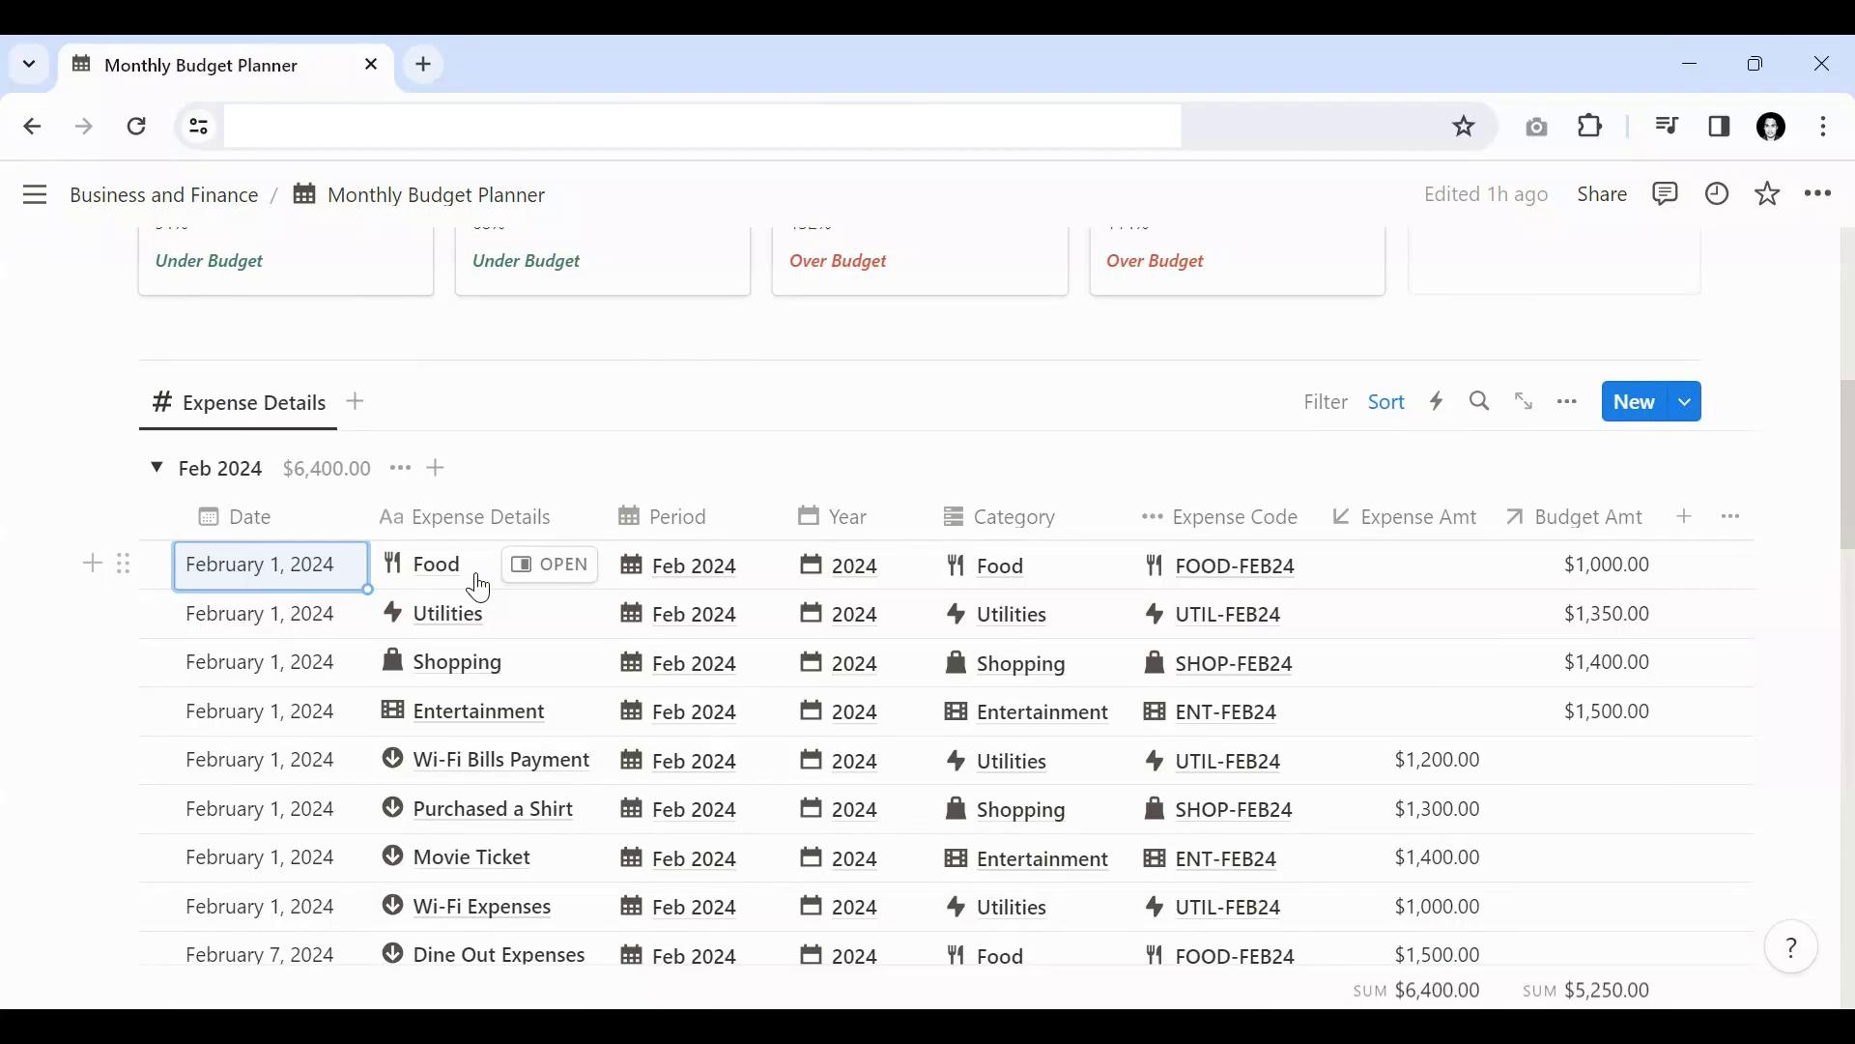
left_click(477, 580)
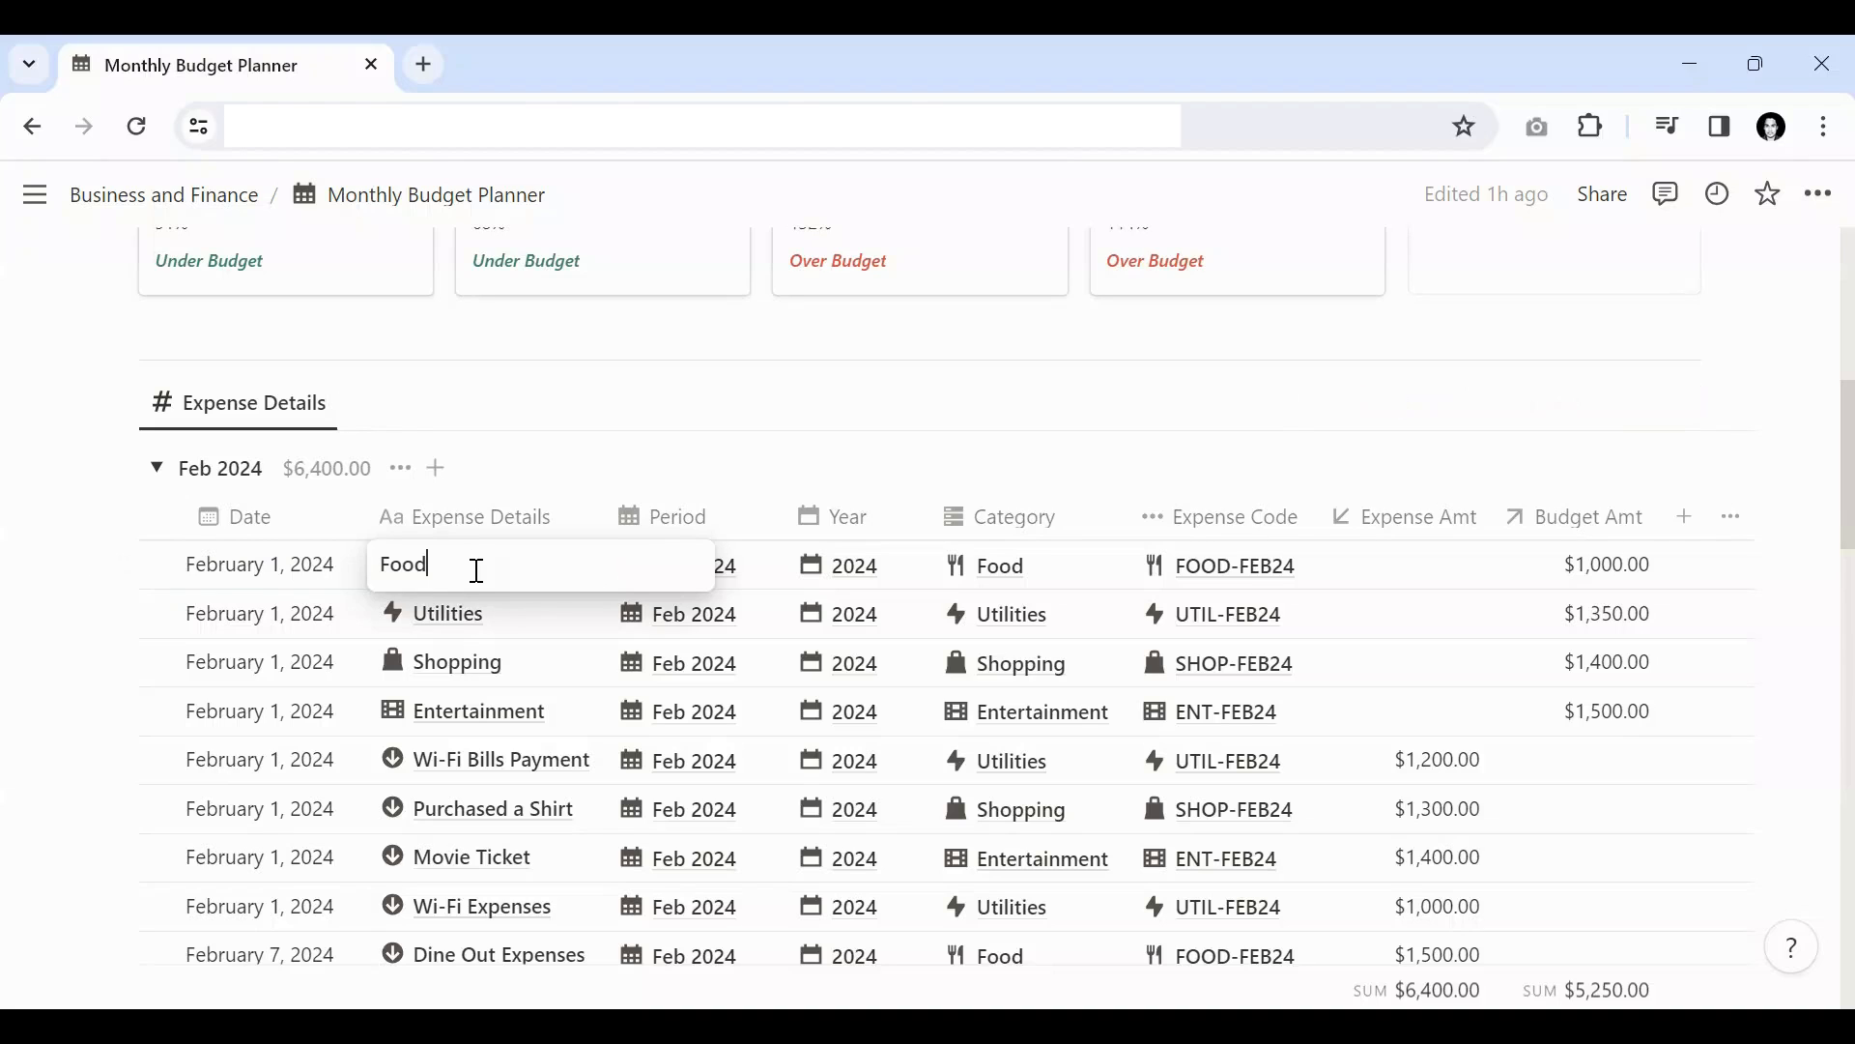
key("Escape")
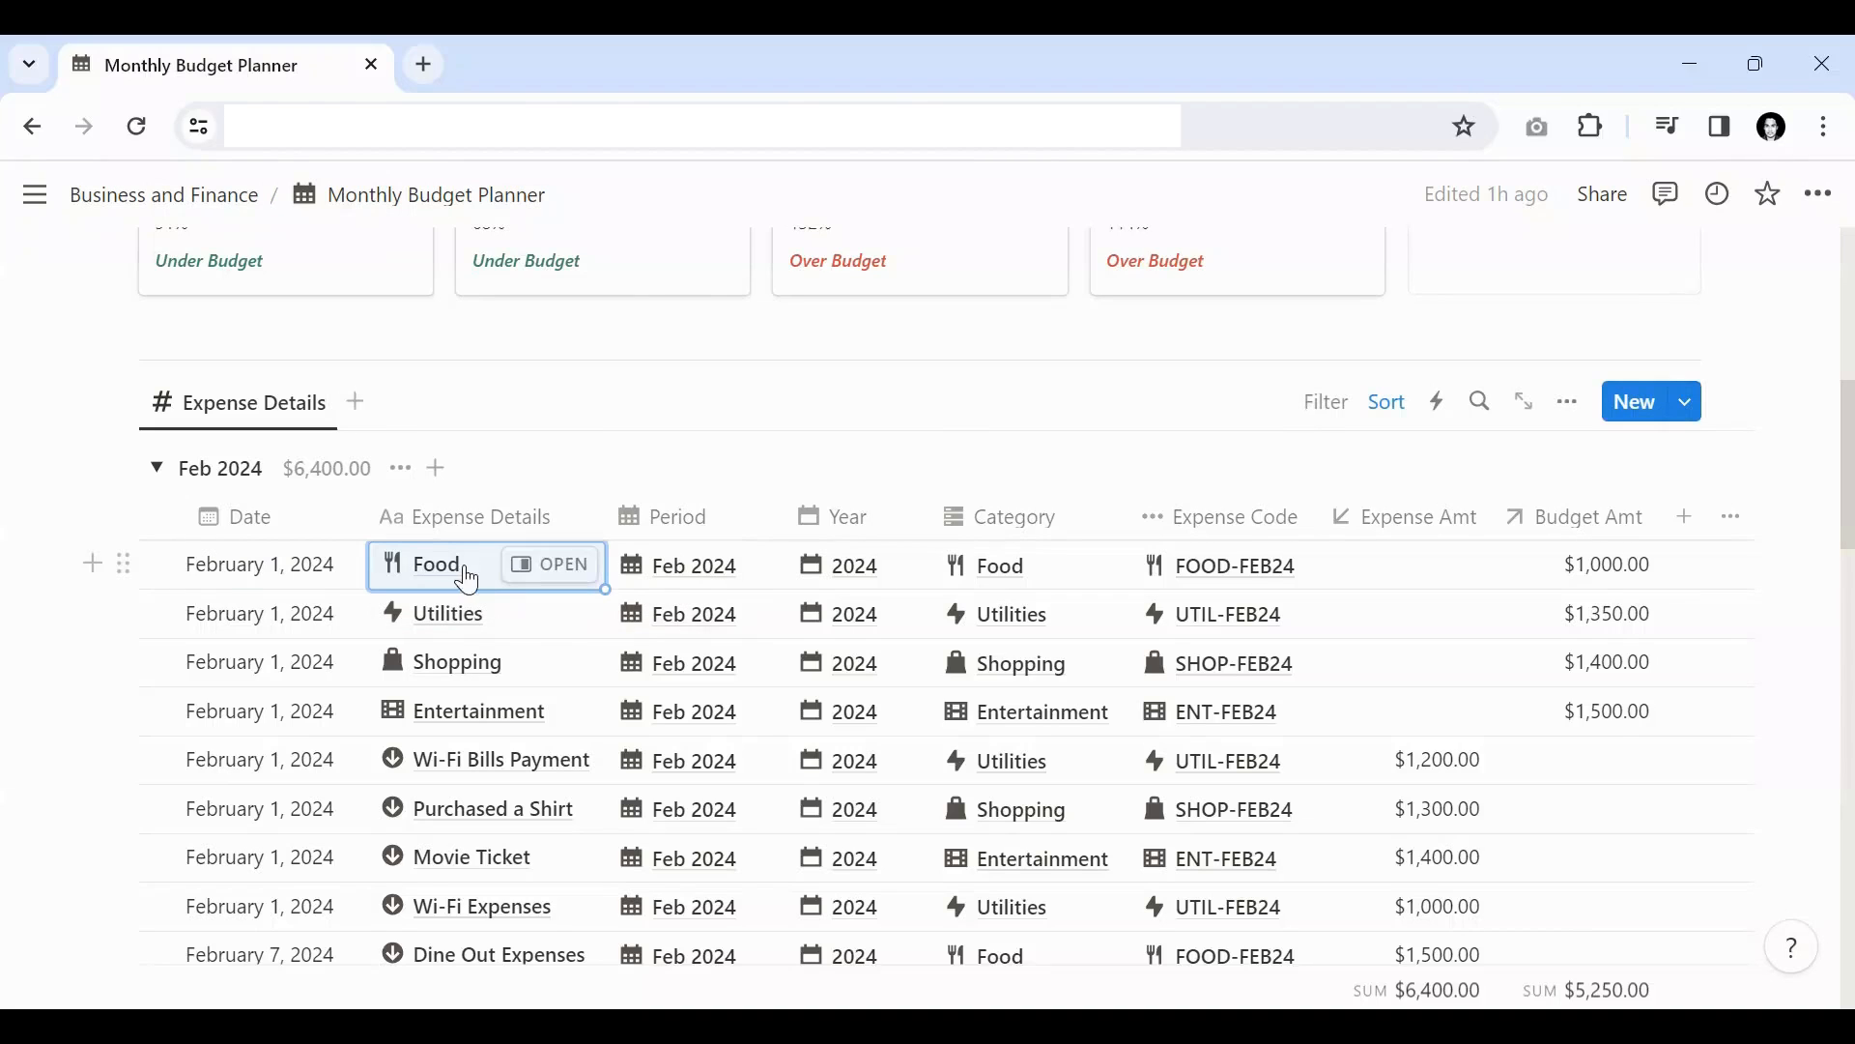
left_click(684, 589)
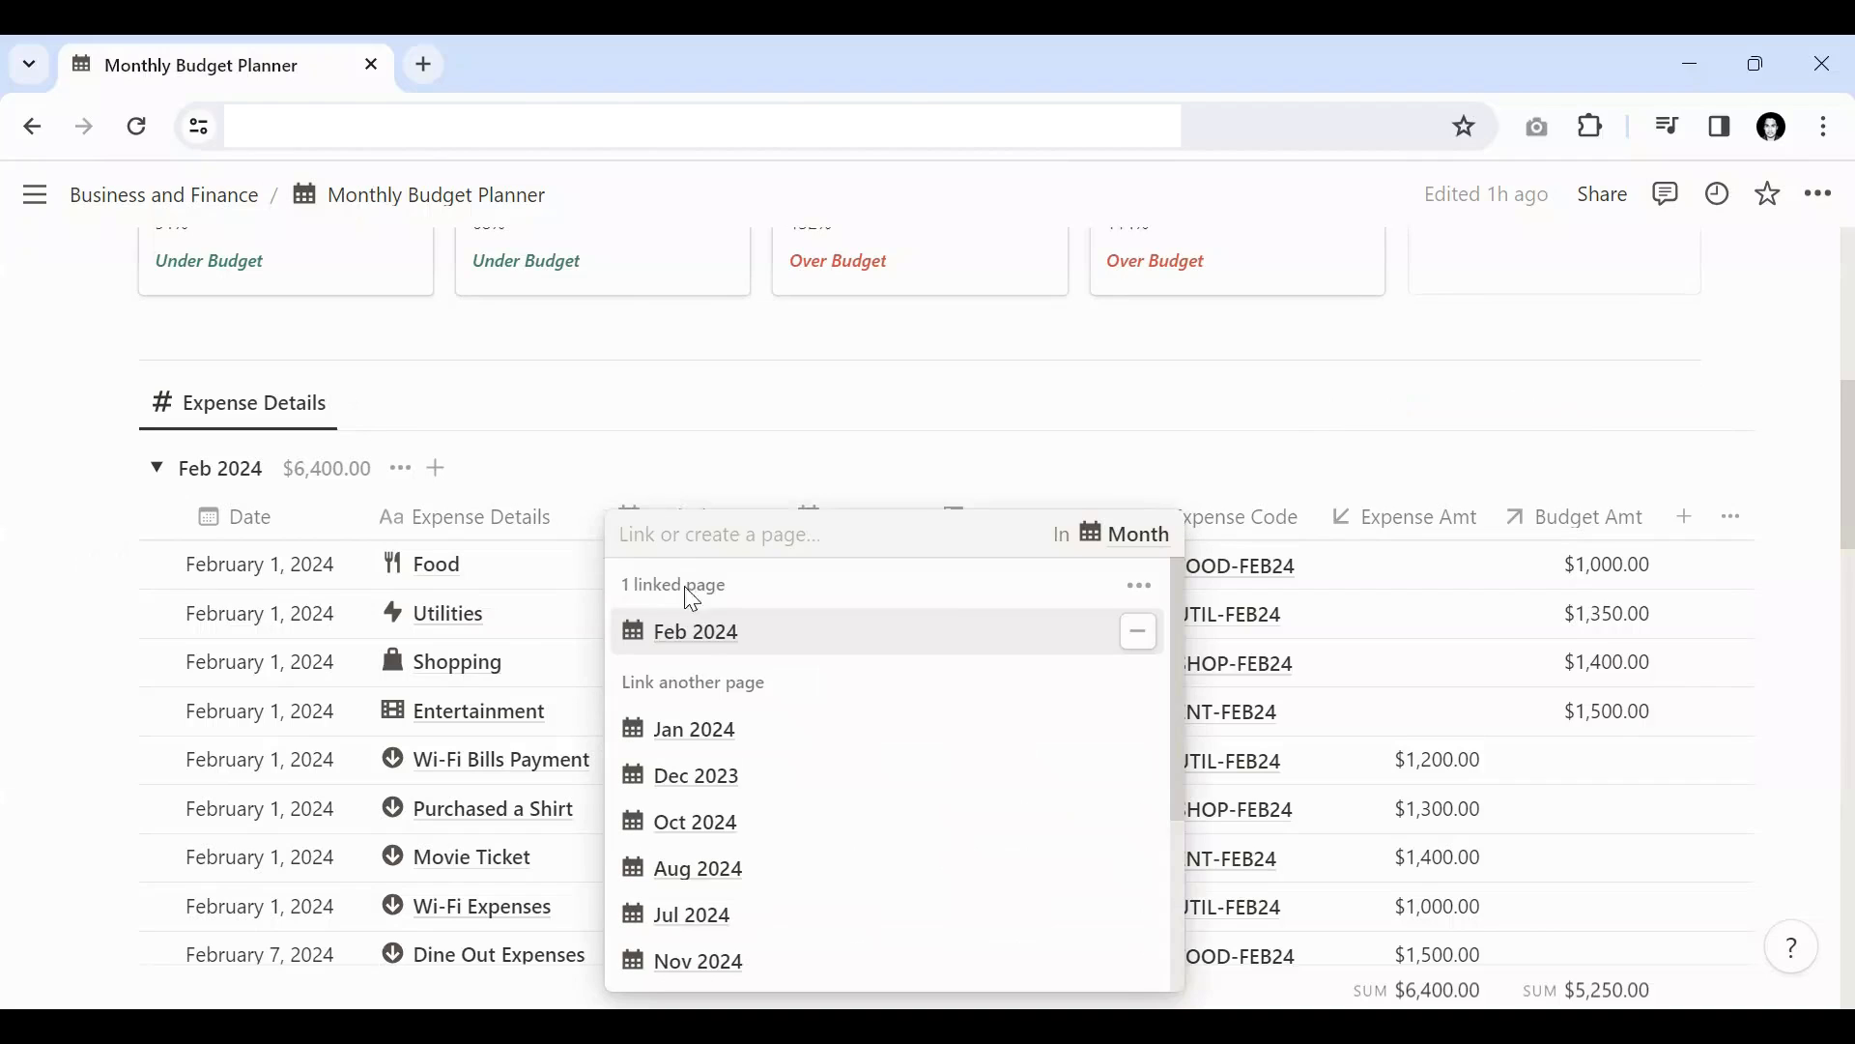
key("Escape")
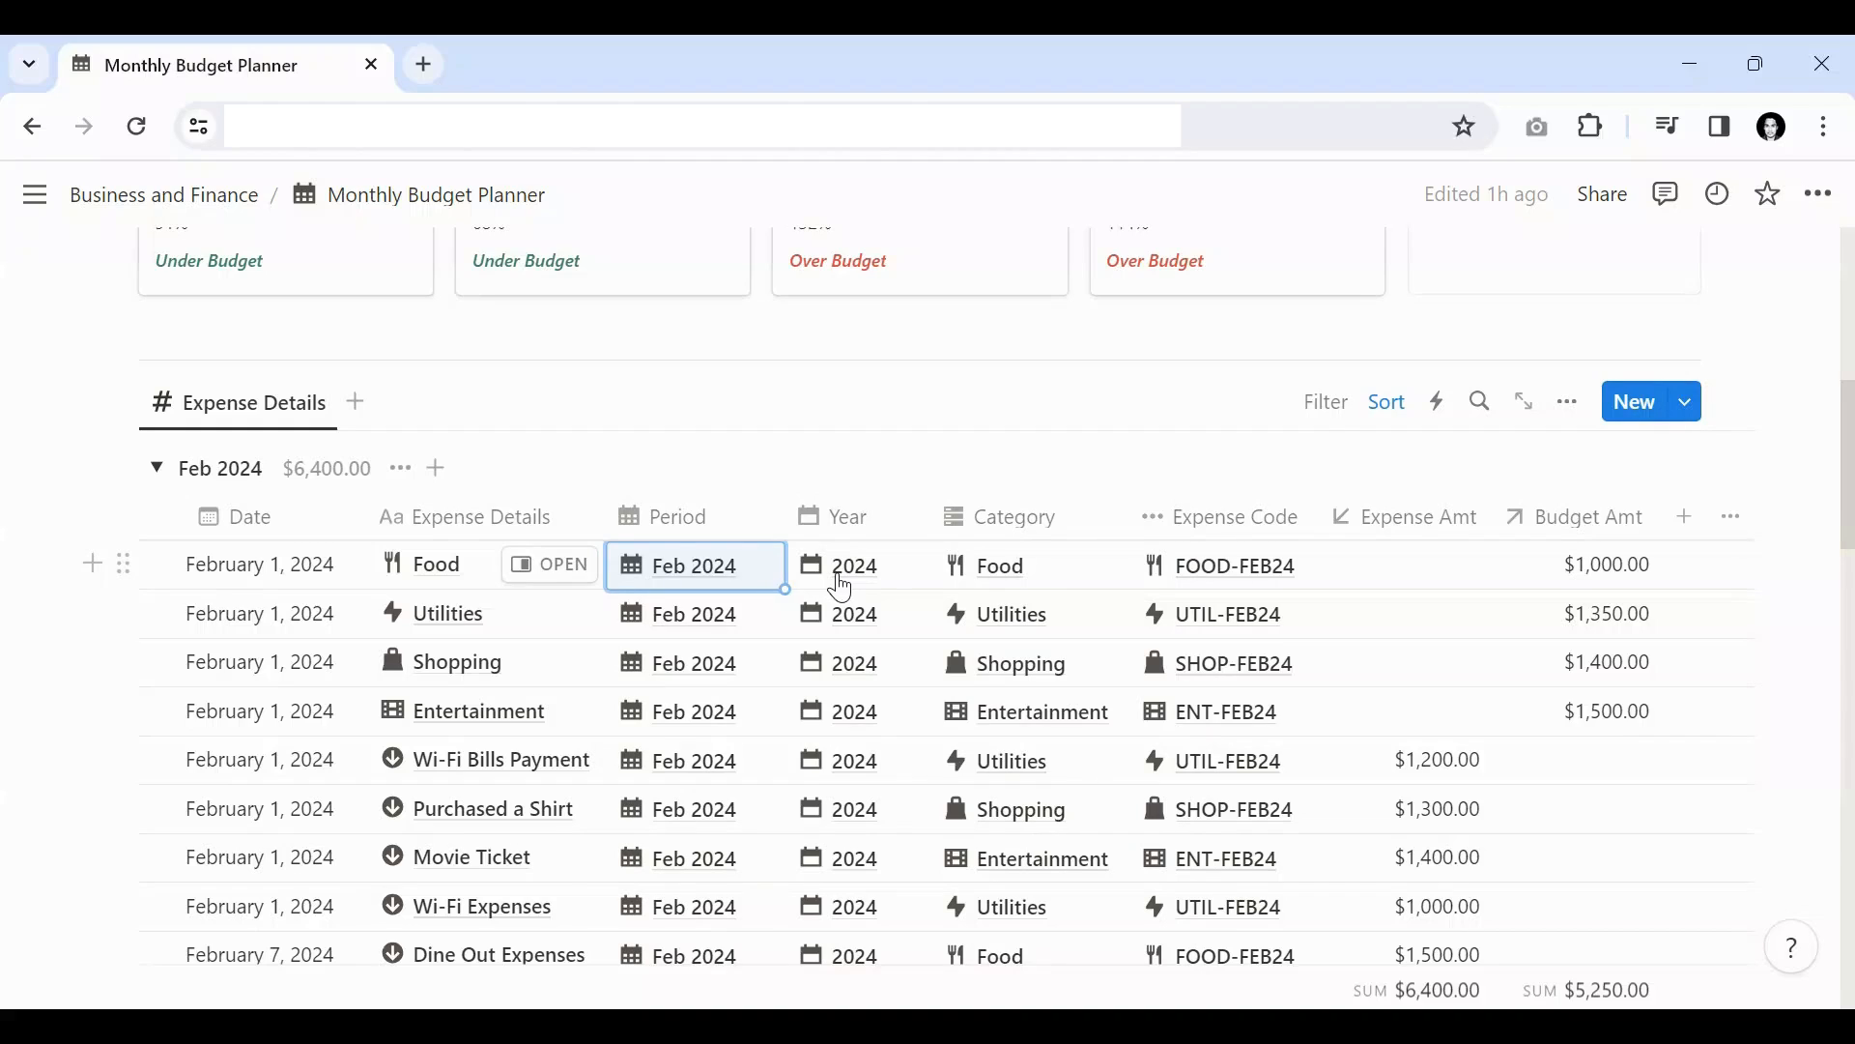
key("Right")
key("Right")
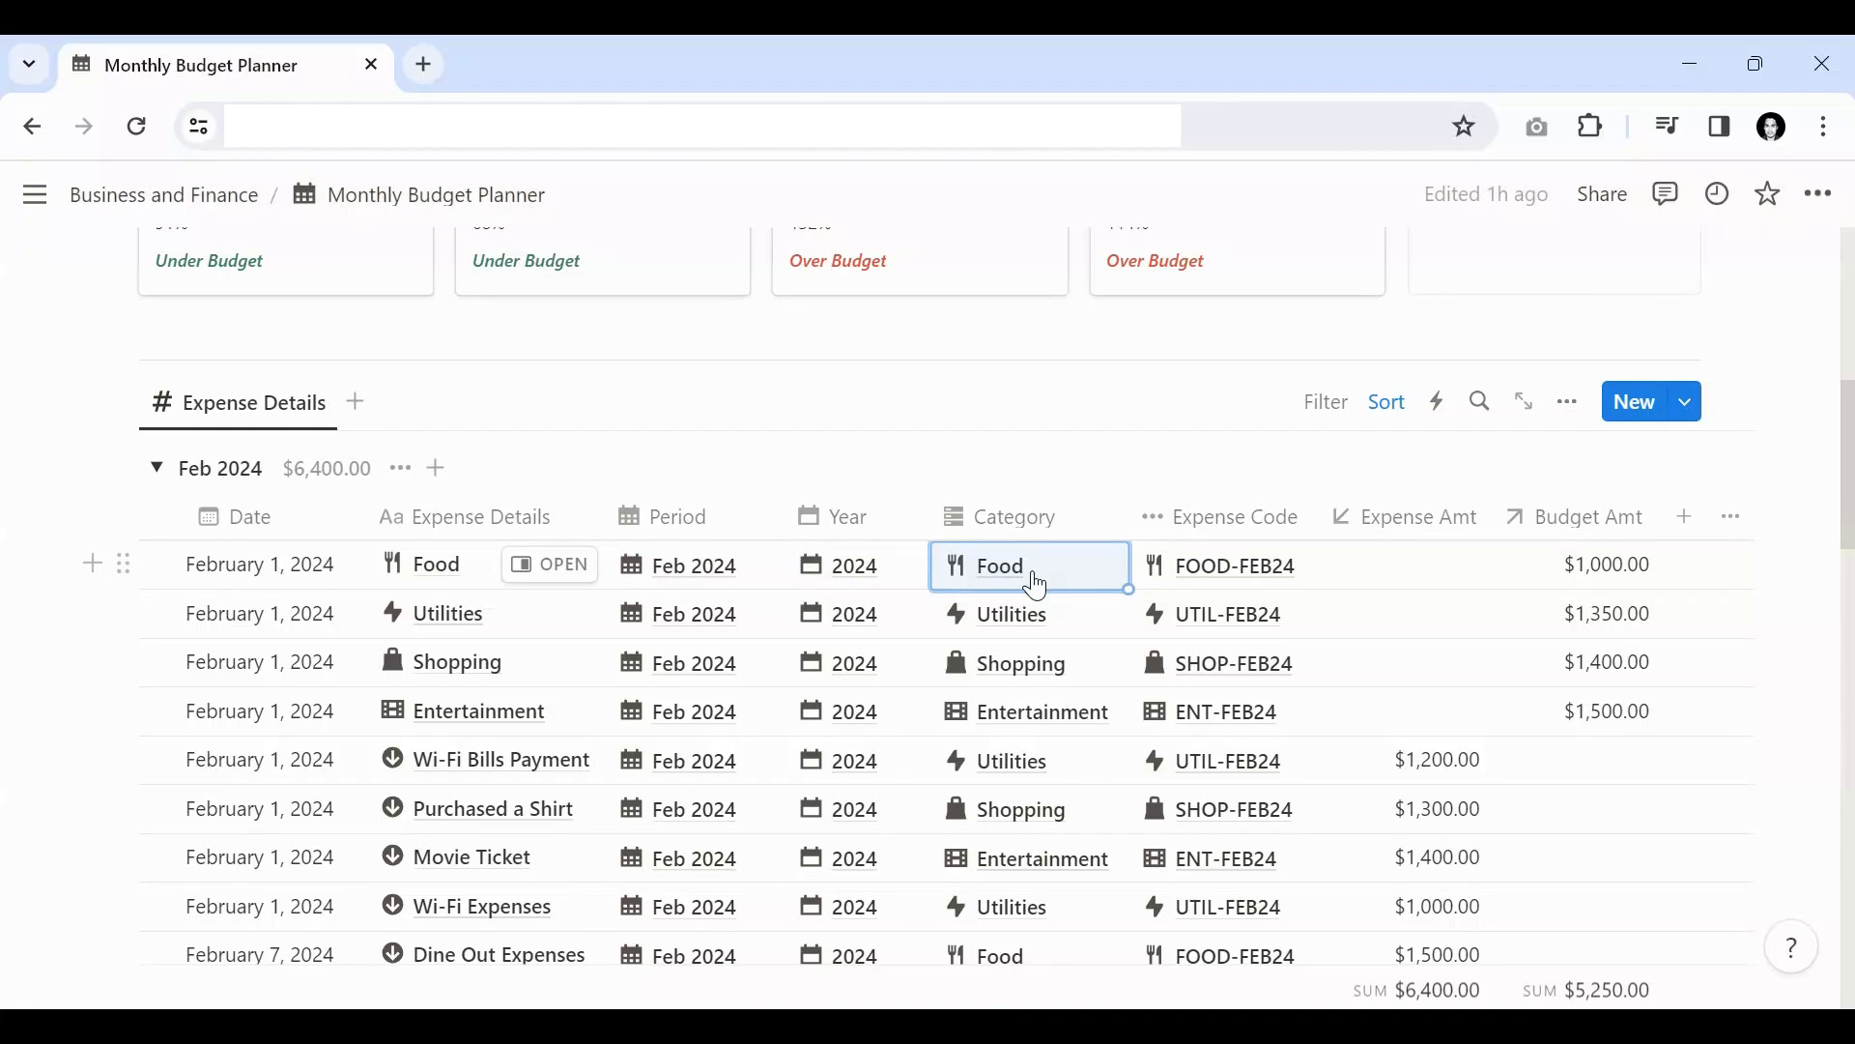
left_click(1032, 570)
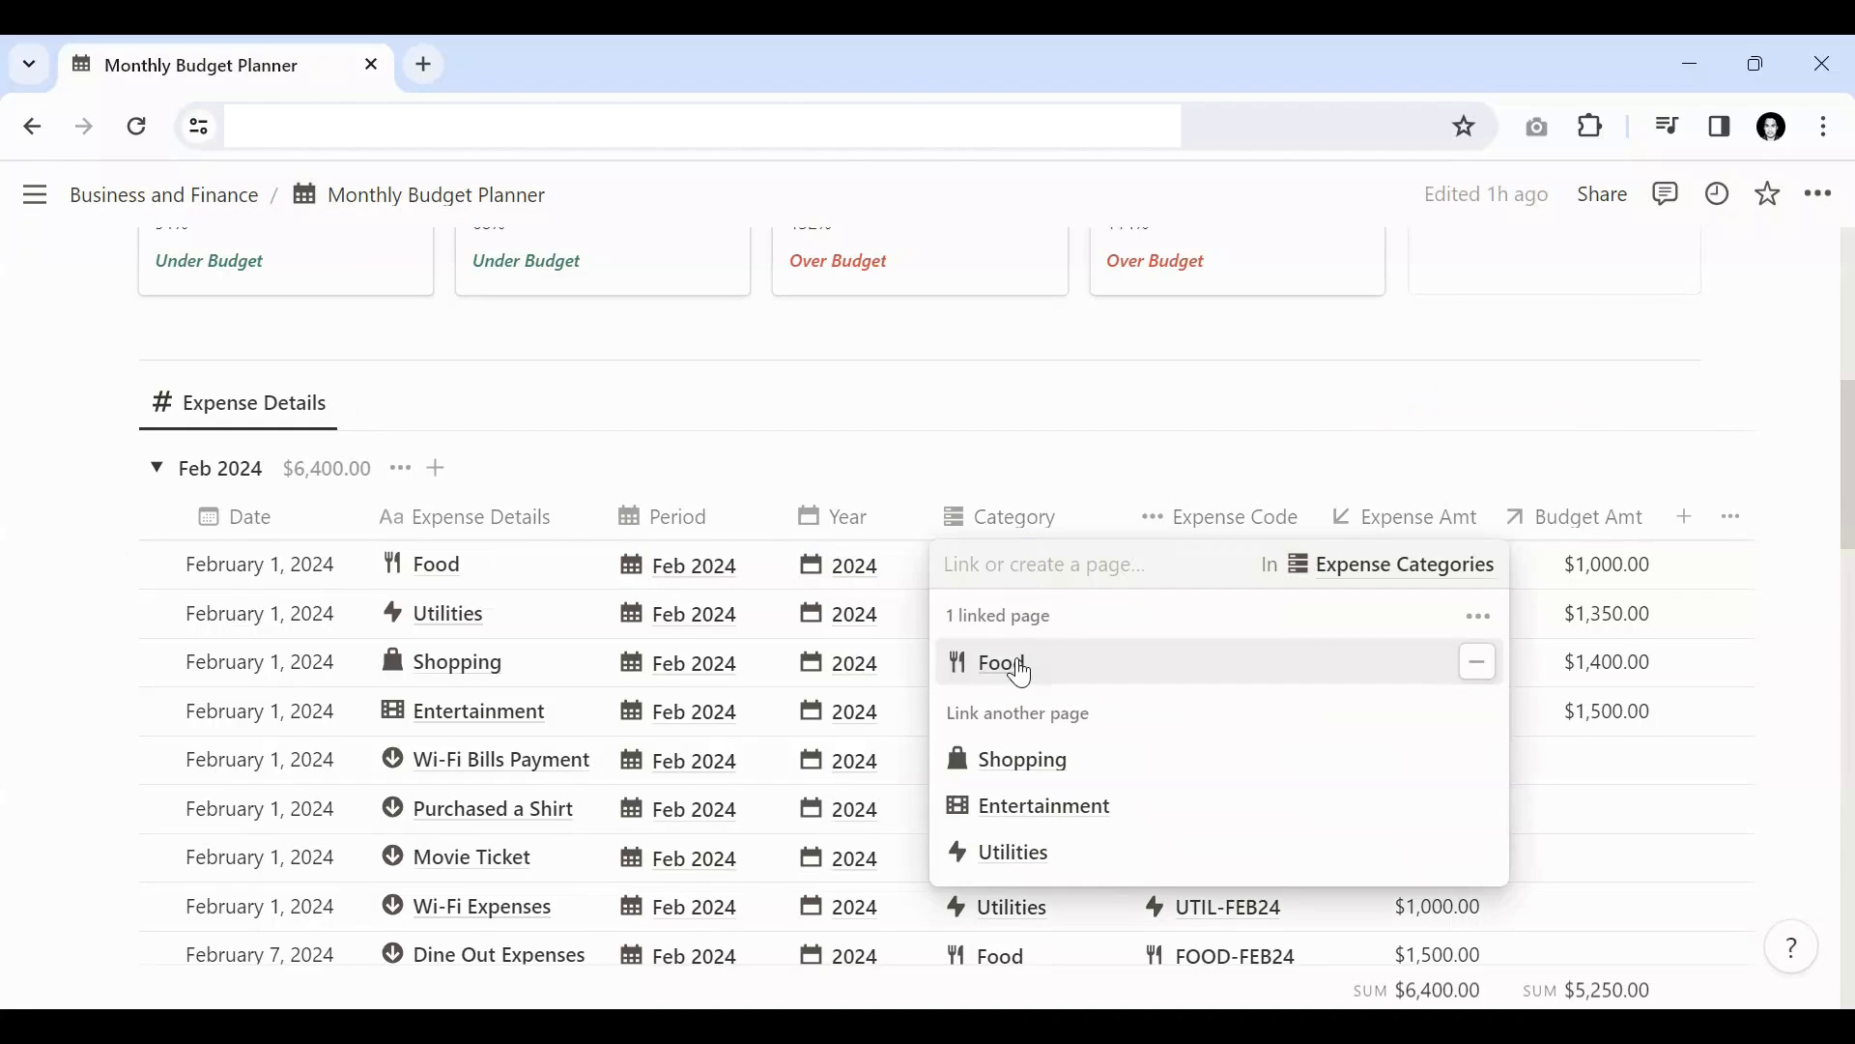
key("Escape")
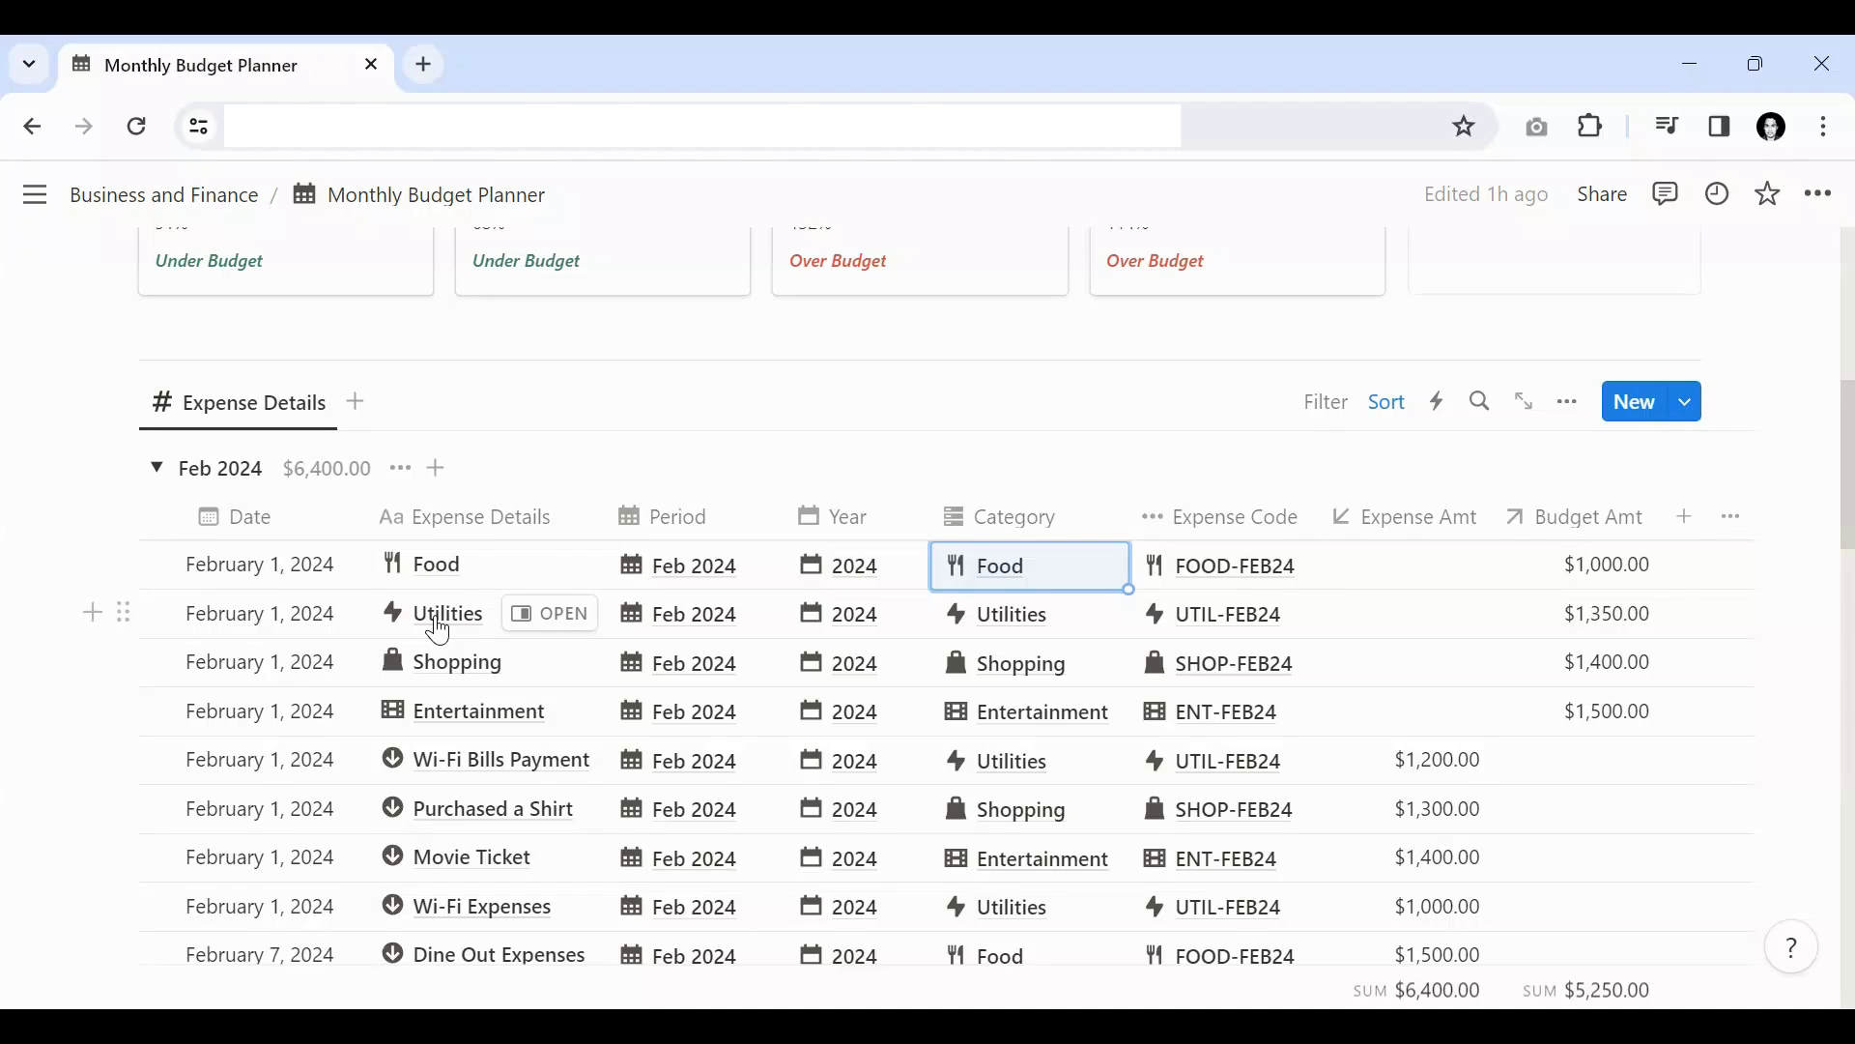
Step: Review the categories of the Feb 2024 budget rows and the Food row's Expense Code and Budget Amt
key("Down")
key("Down")
key("Down")
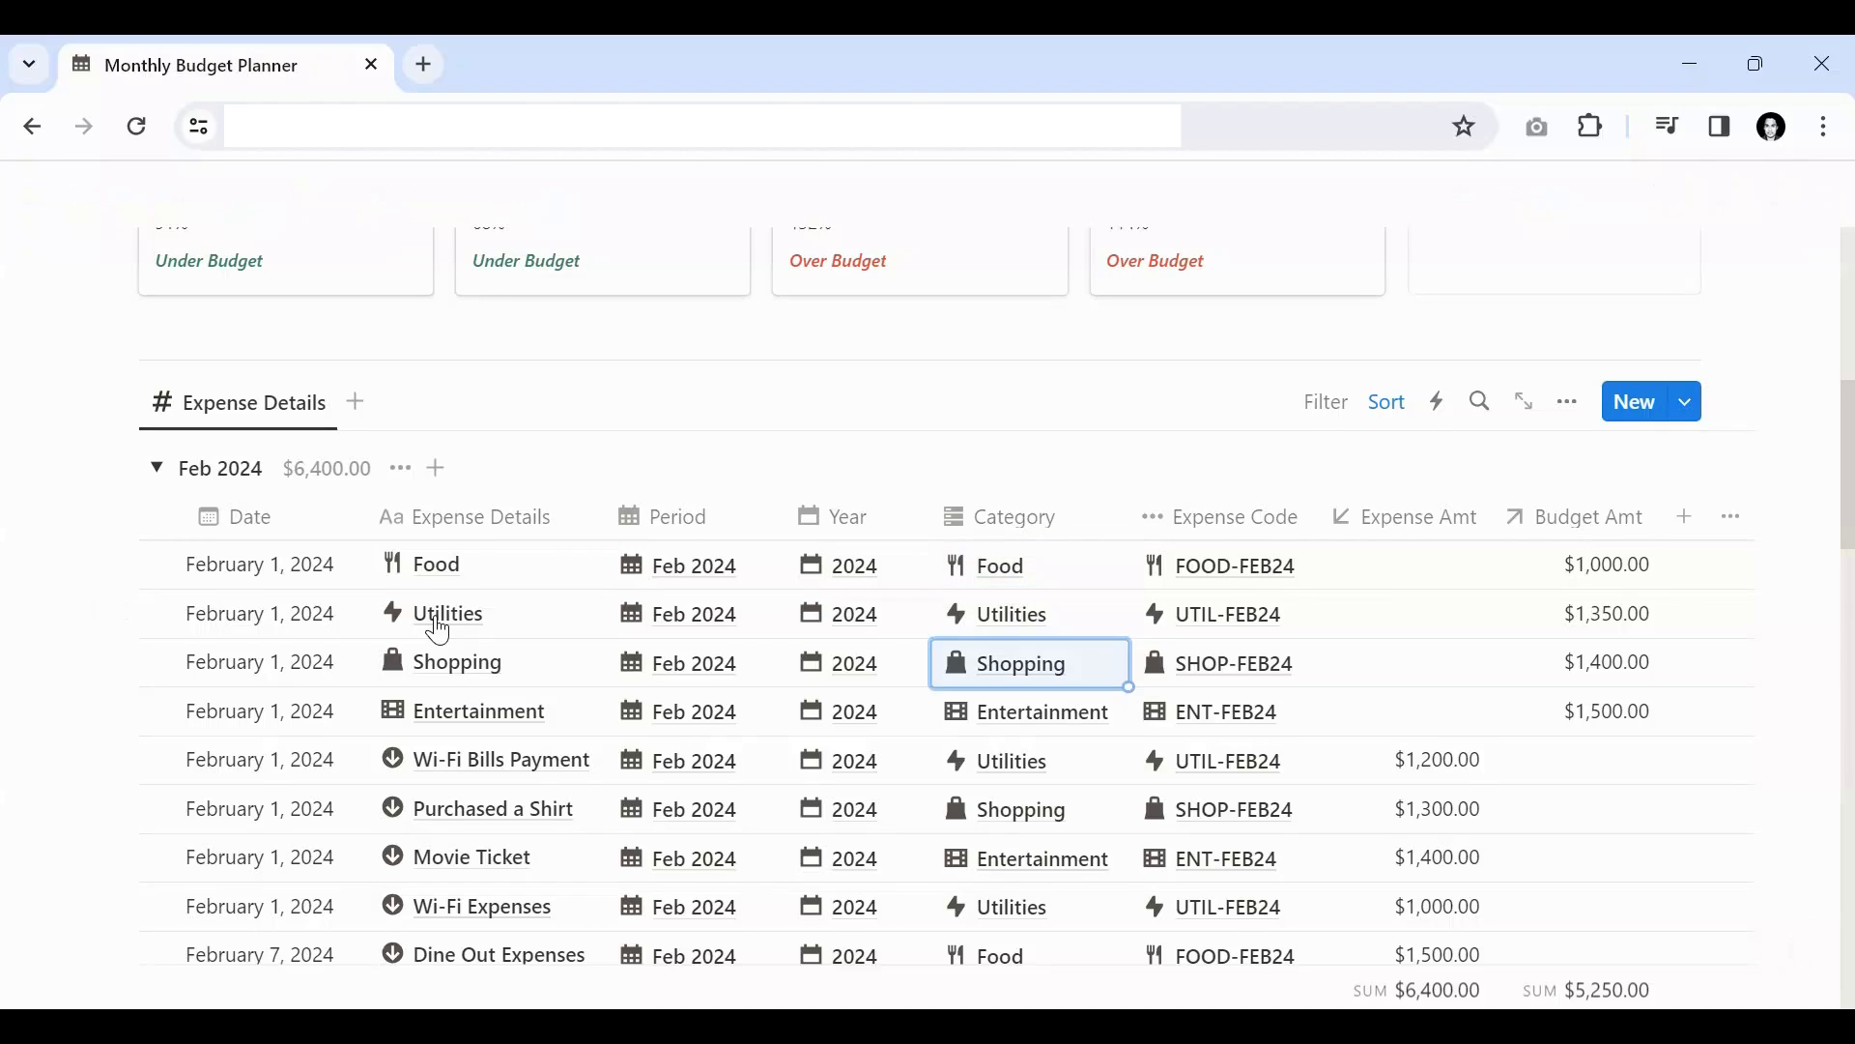
key("Up")
key("Up")
key("Up")
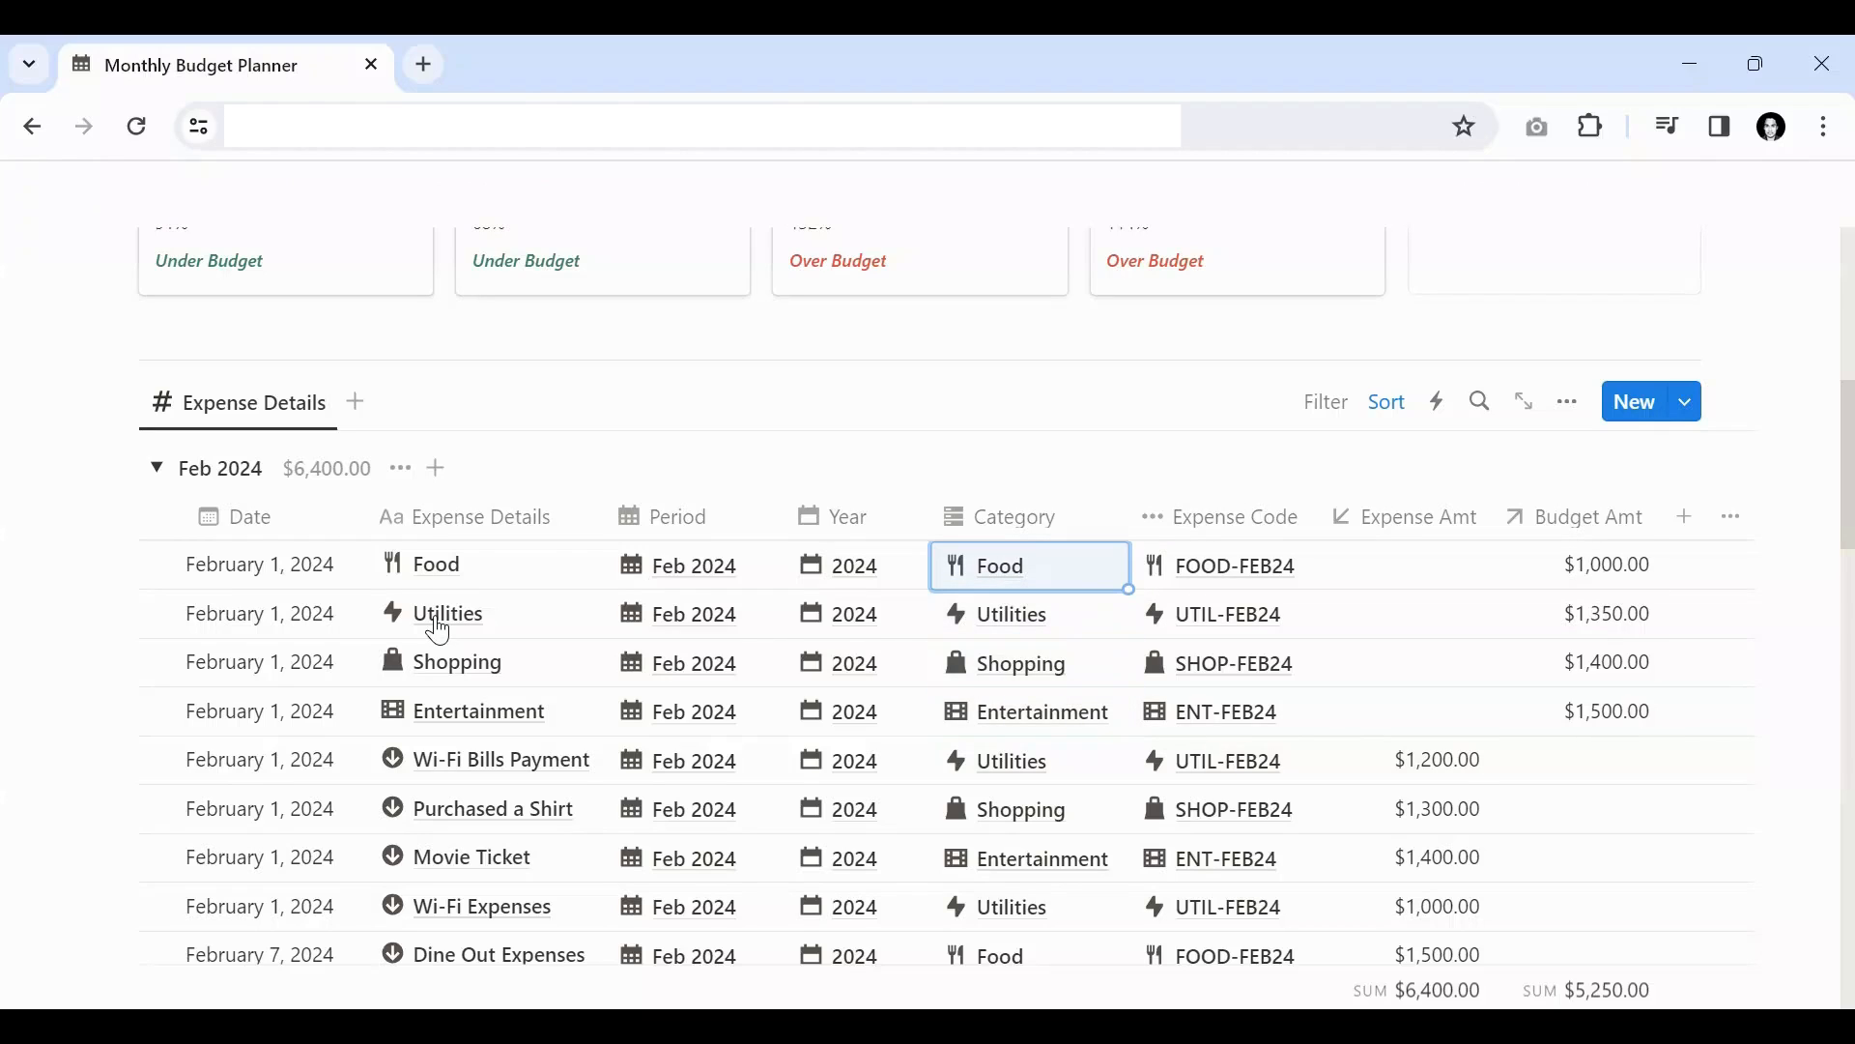
key("Right")
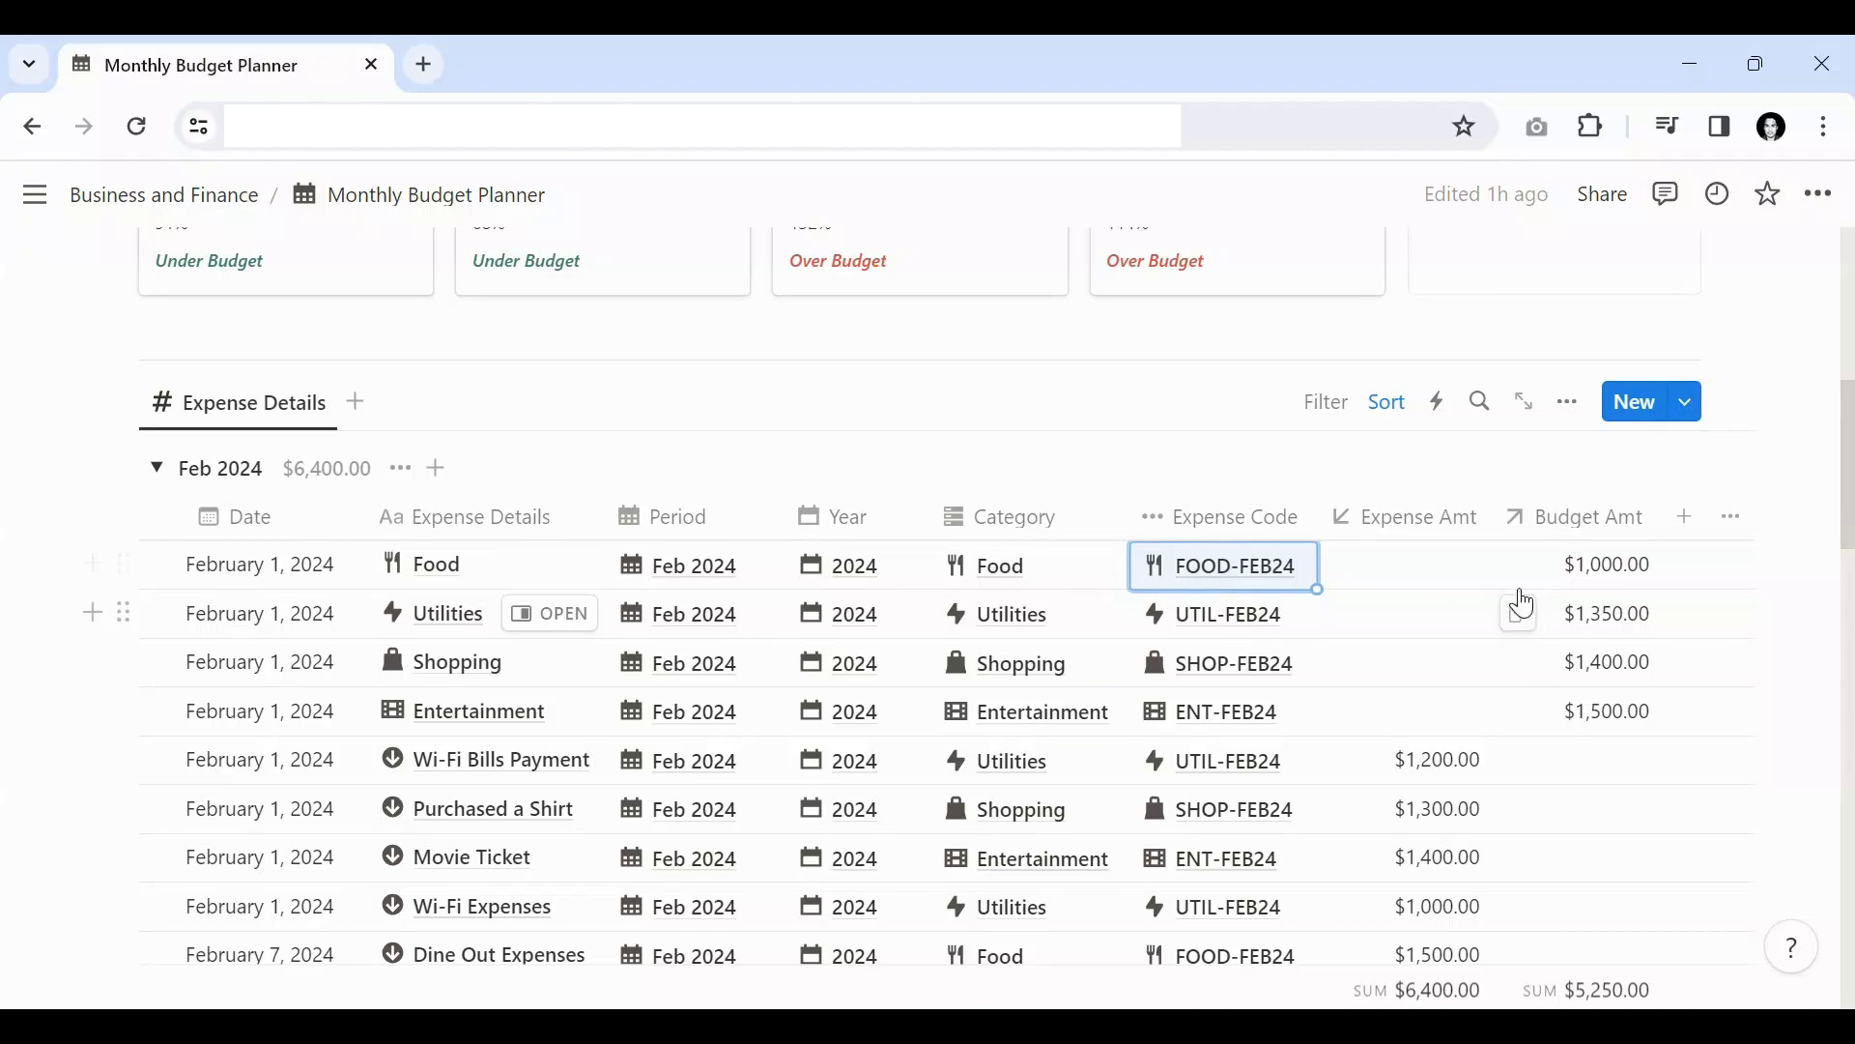
left_click(1610, 578)
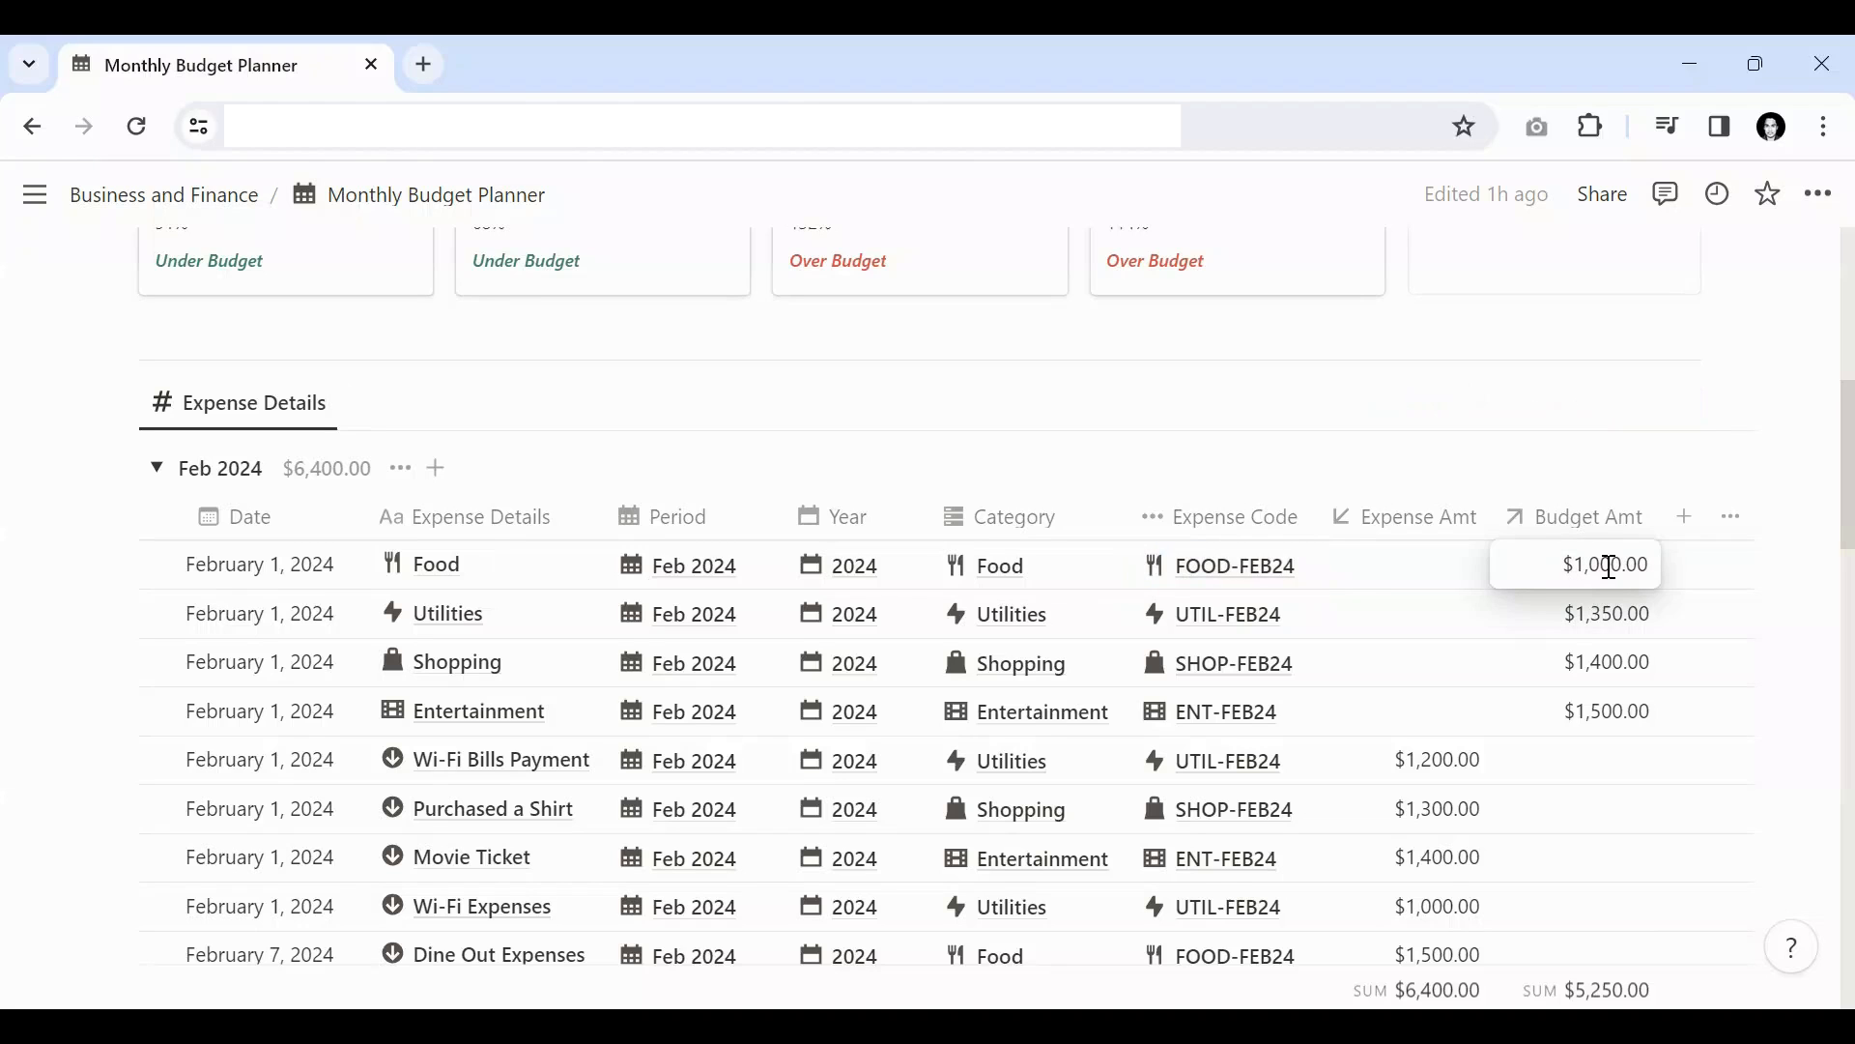
key("Escape")
Step: Open the Monthly Overview and compare its category cards for each month with the Feb 2024 rows in Expense Details
scroll(1089, 686, "up", 5)
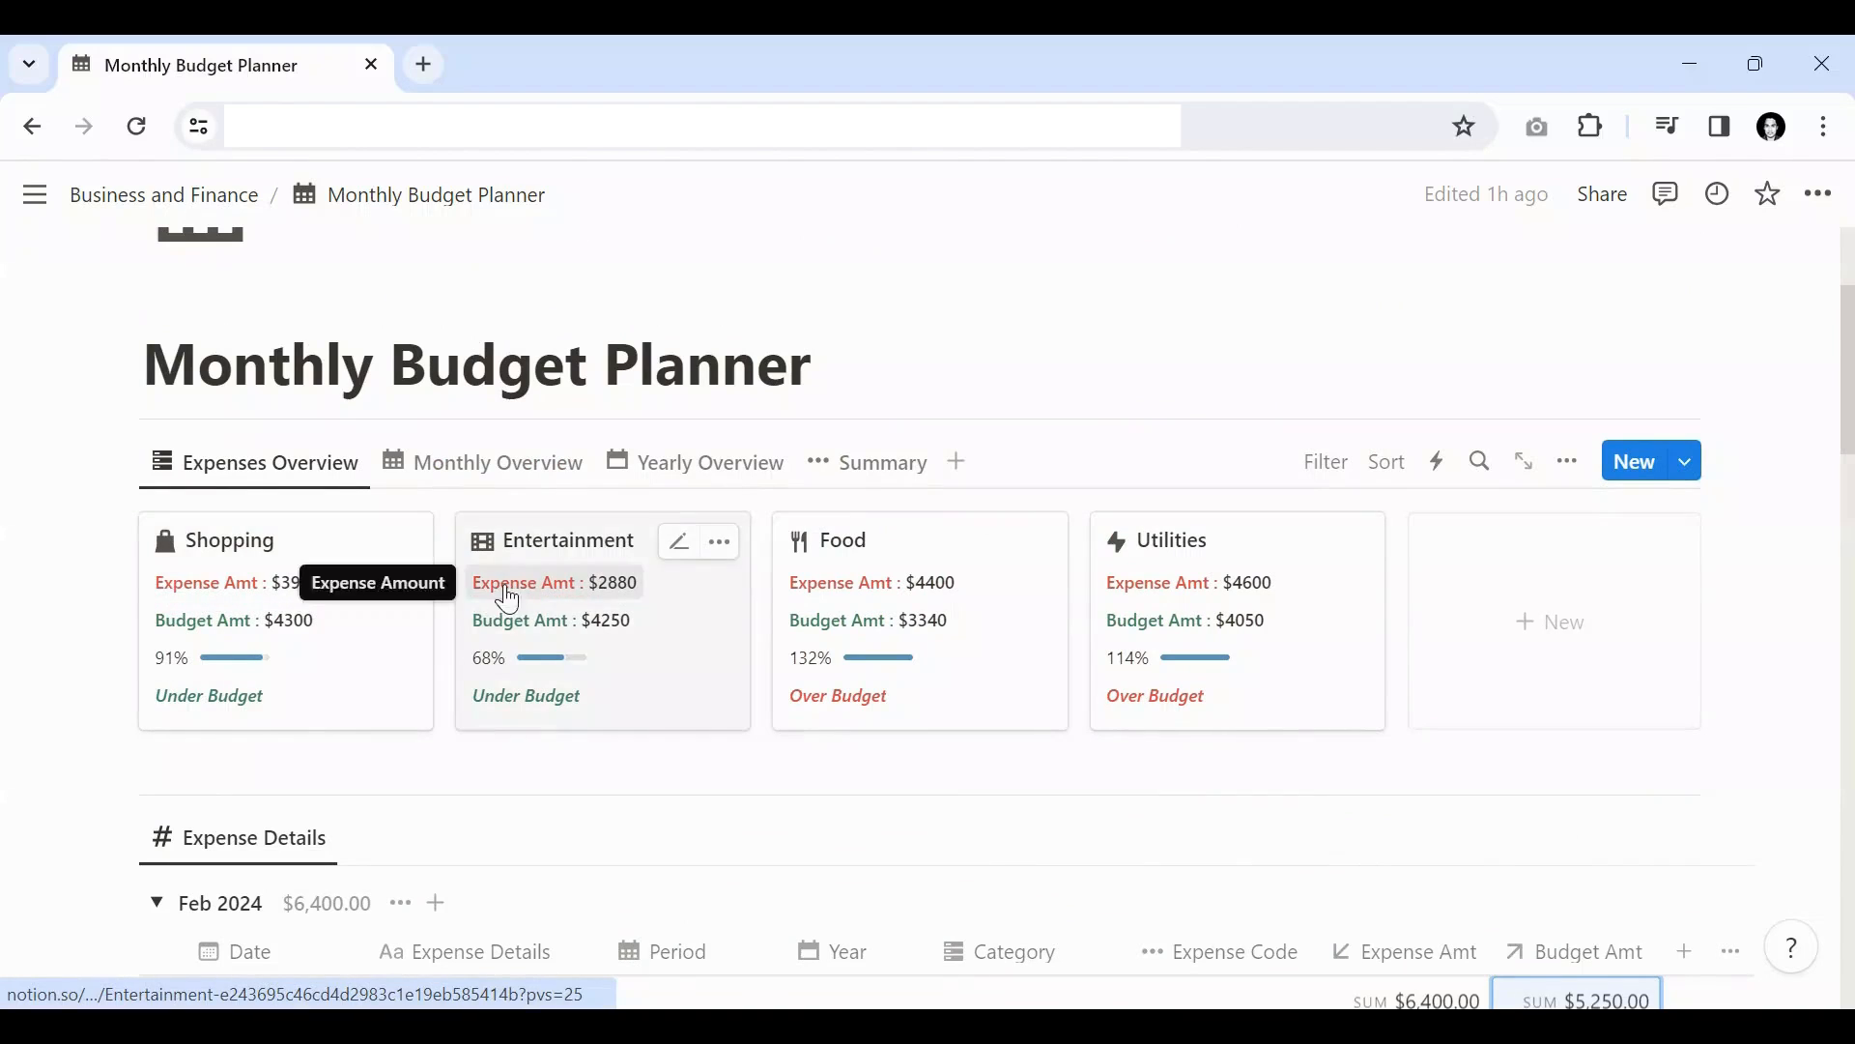
left_click(474, 486)
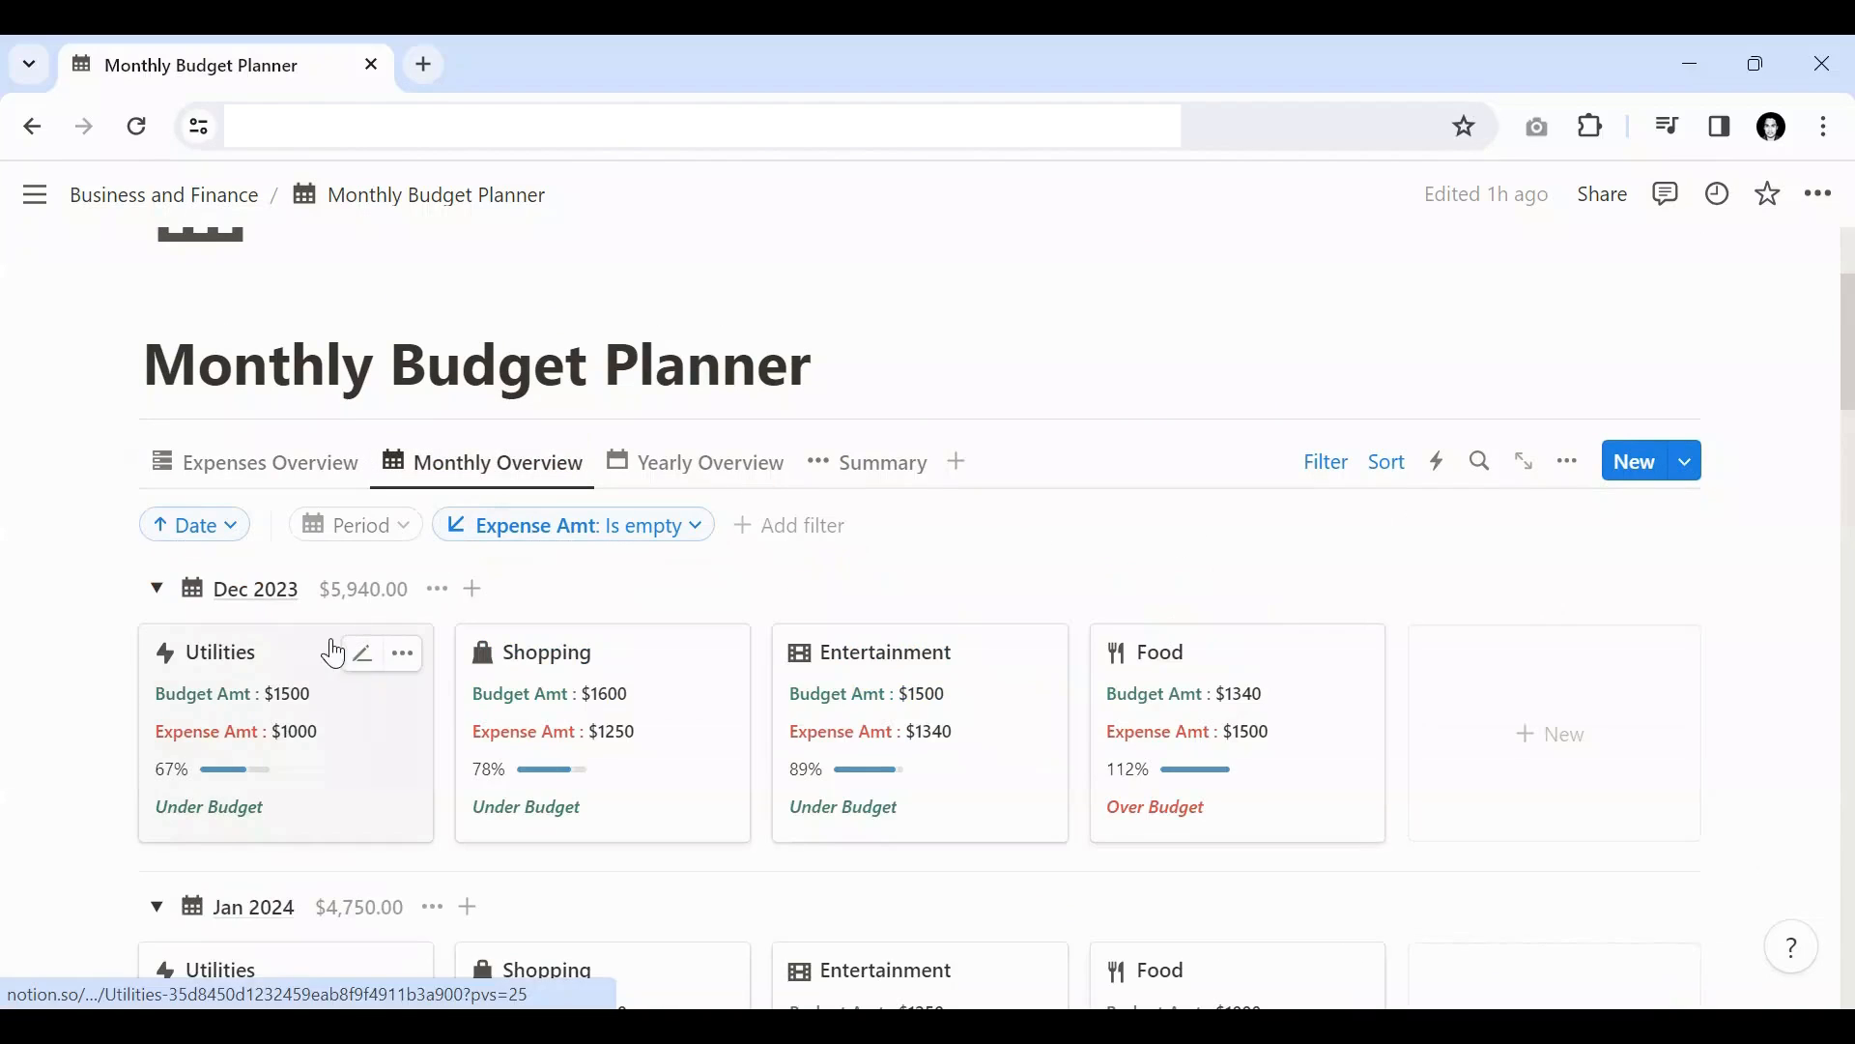
scroll(984, 741, "down", 3)
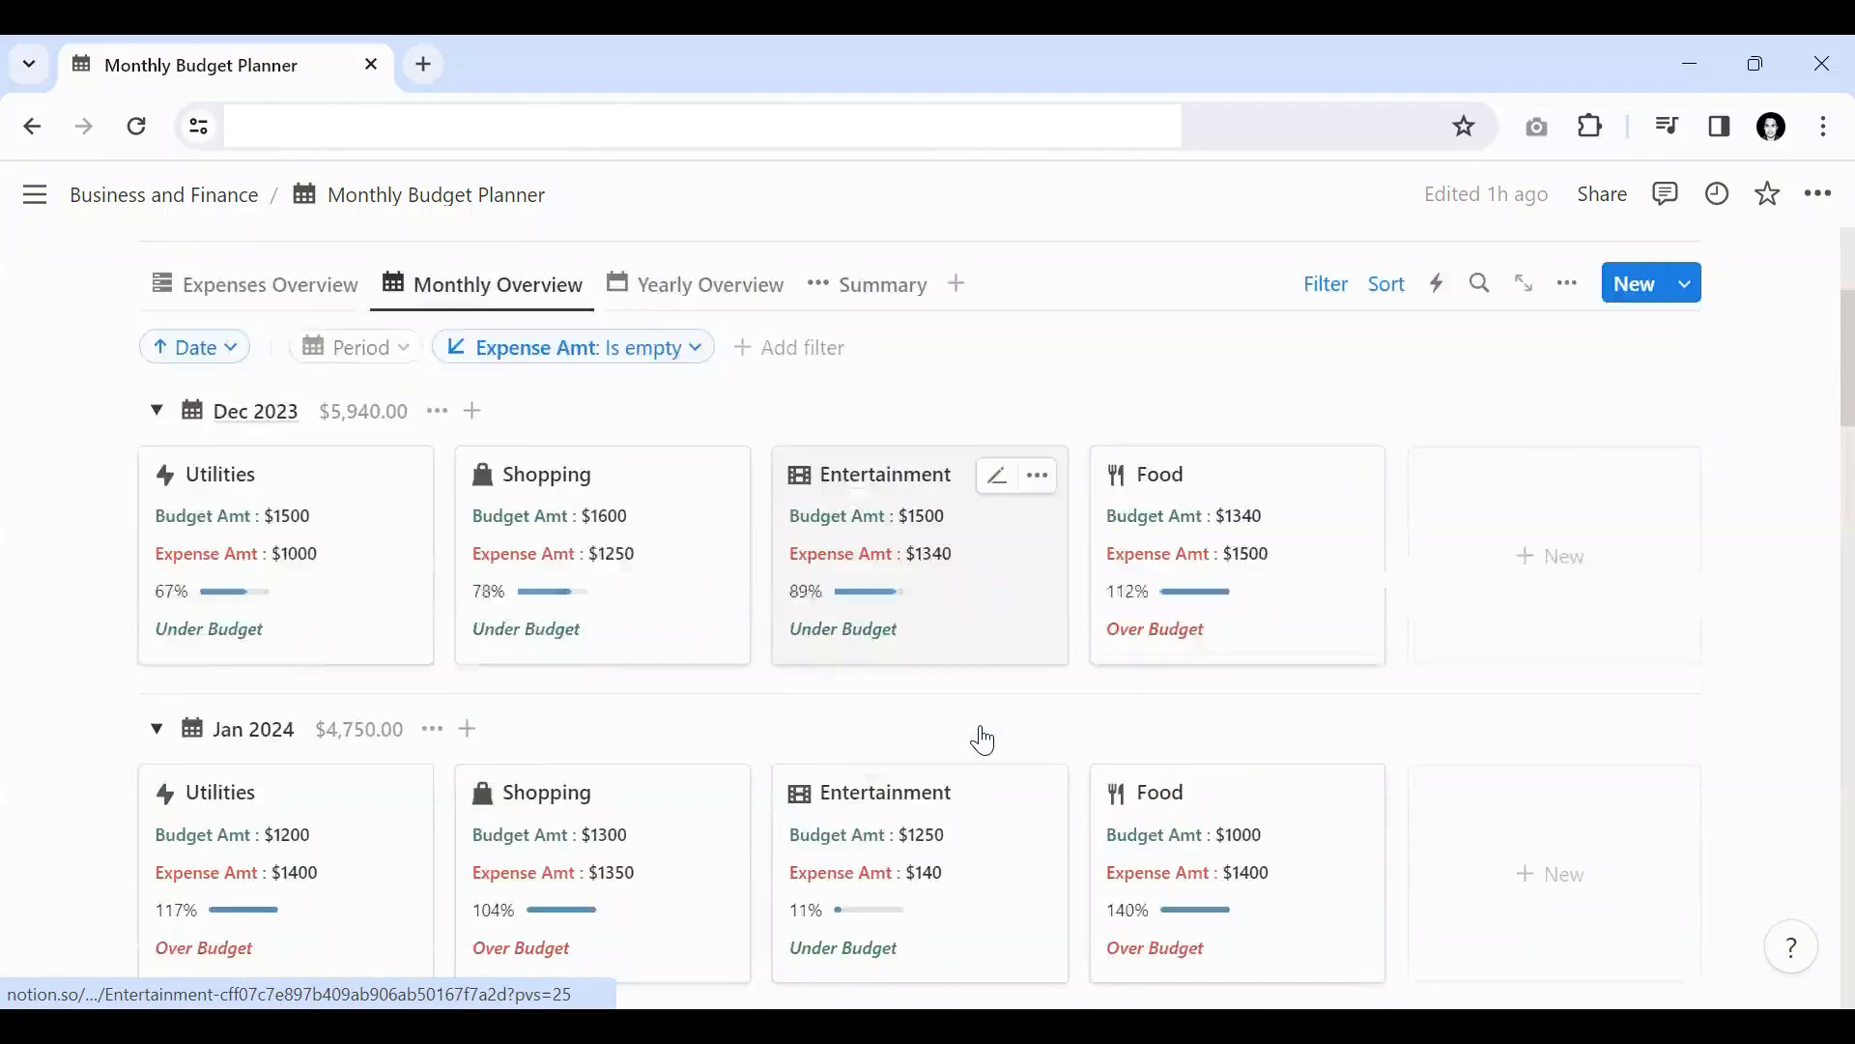
scroll(986, 737, "down", 3)
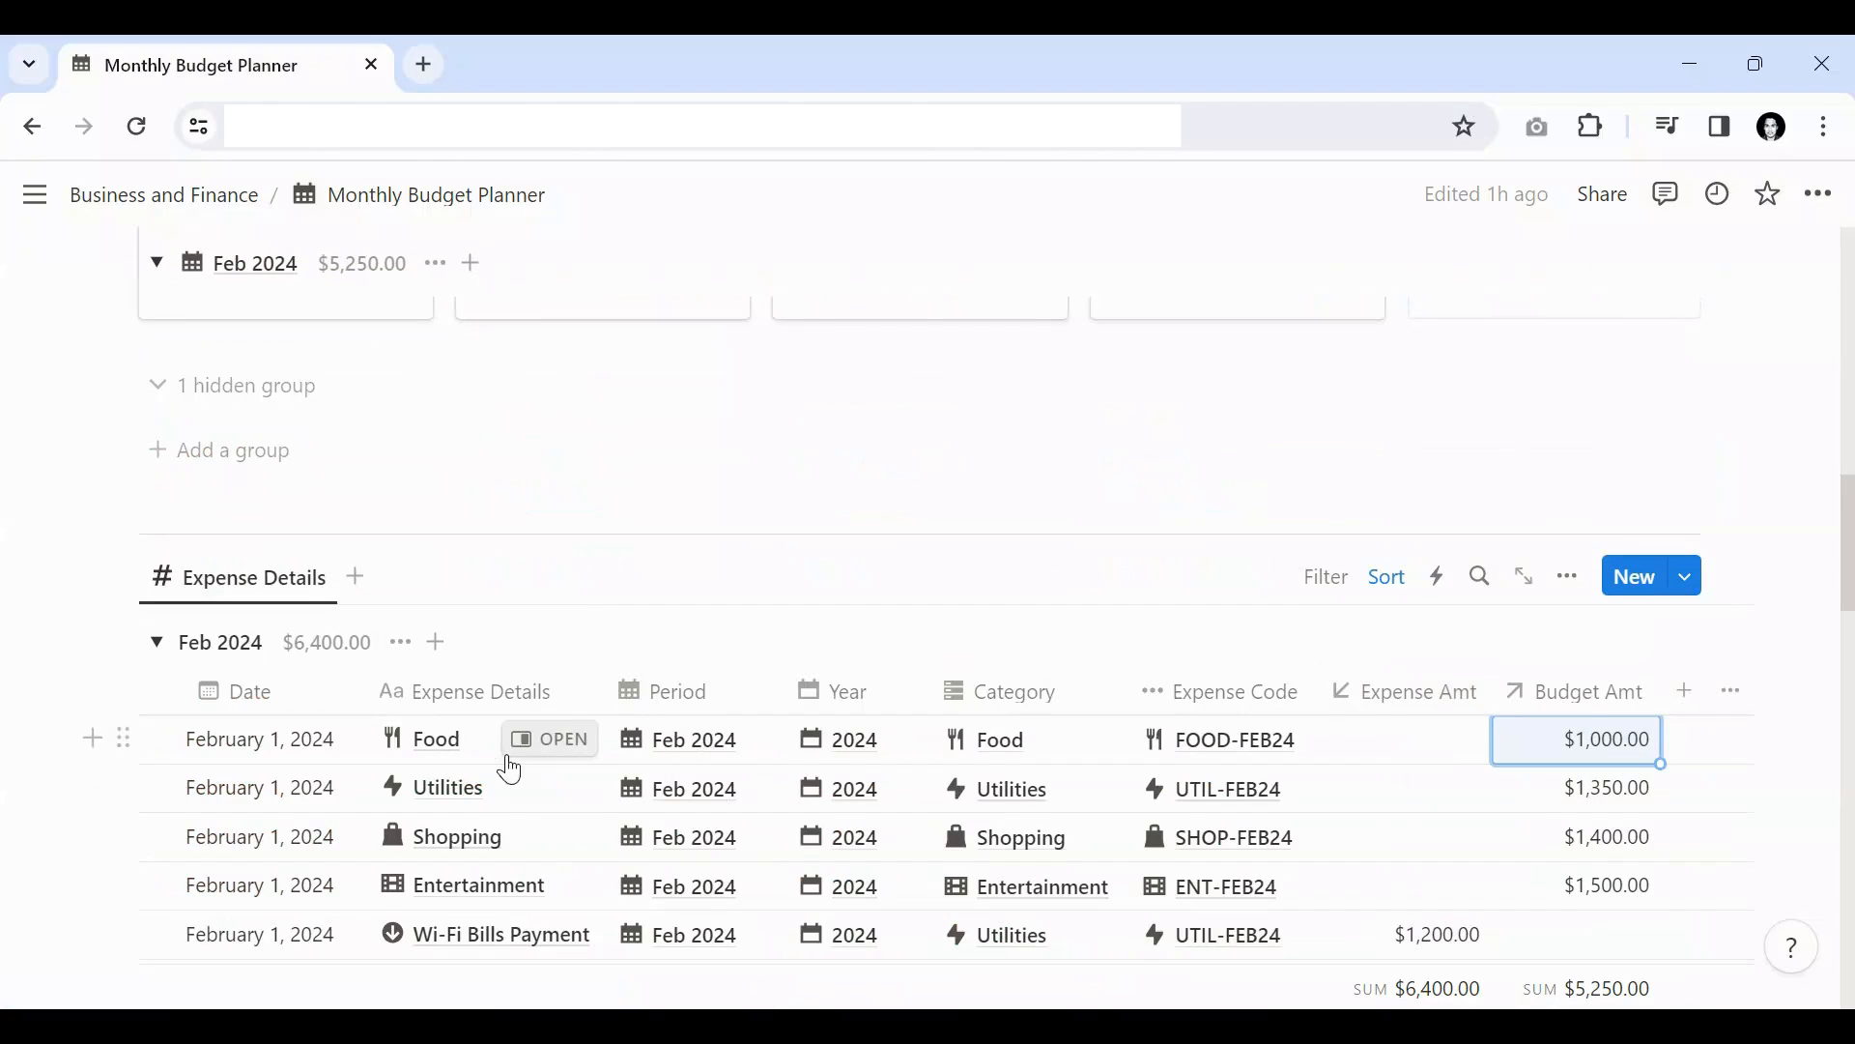
scroll(544, 805, "down", 3)
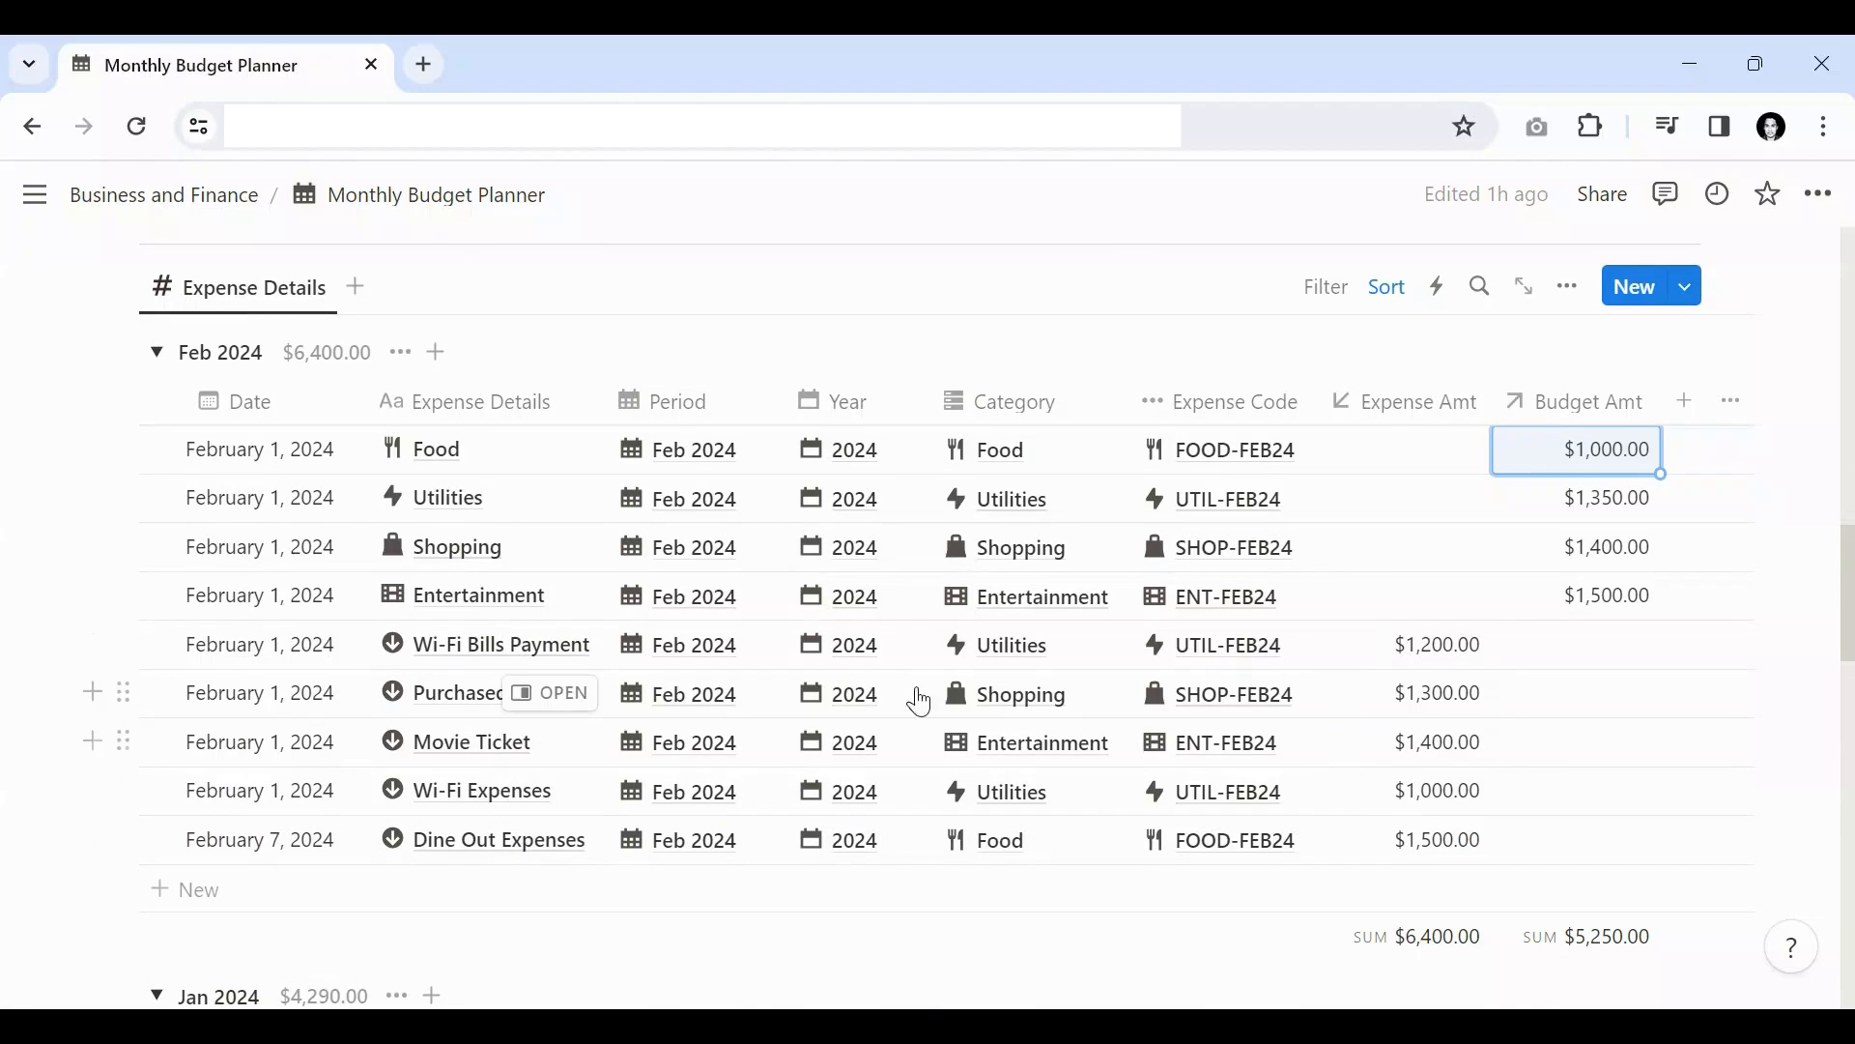
scroll(1420, 750, "up", 6)
scroll(1010, 750, "up", 4)
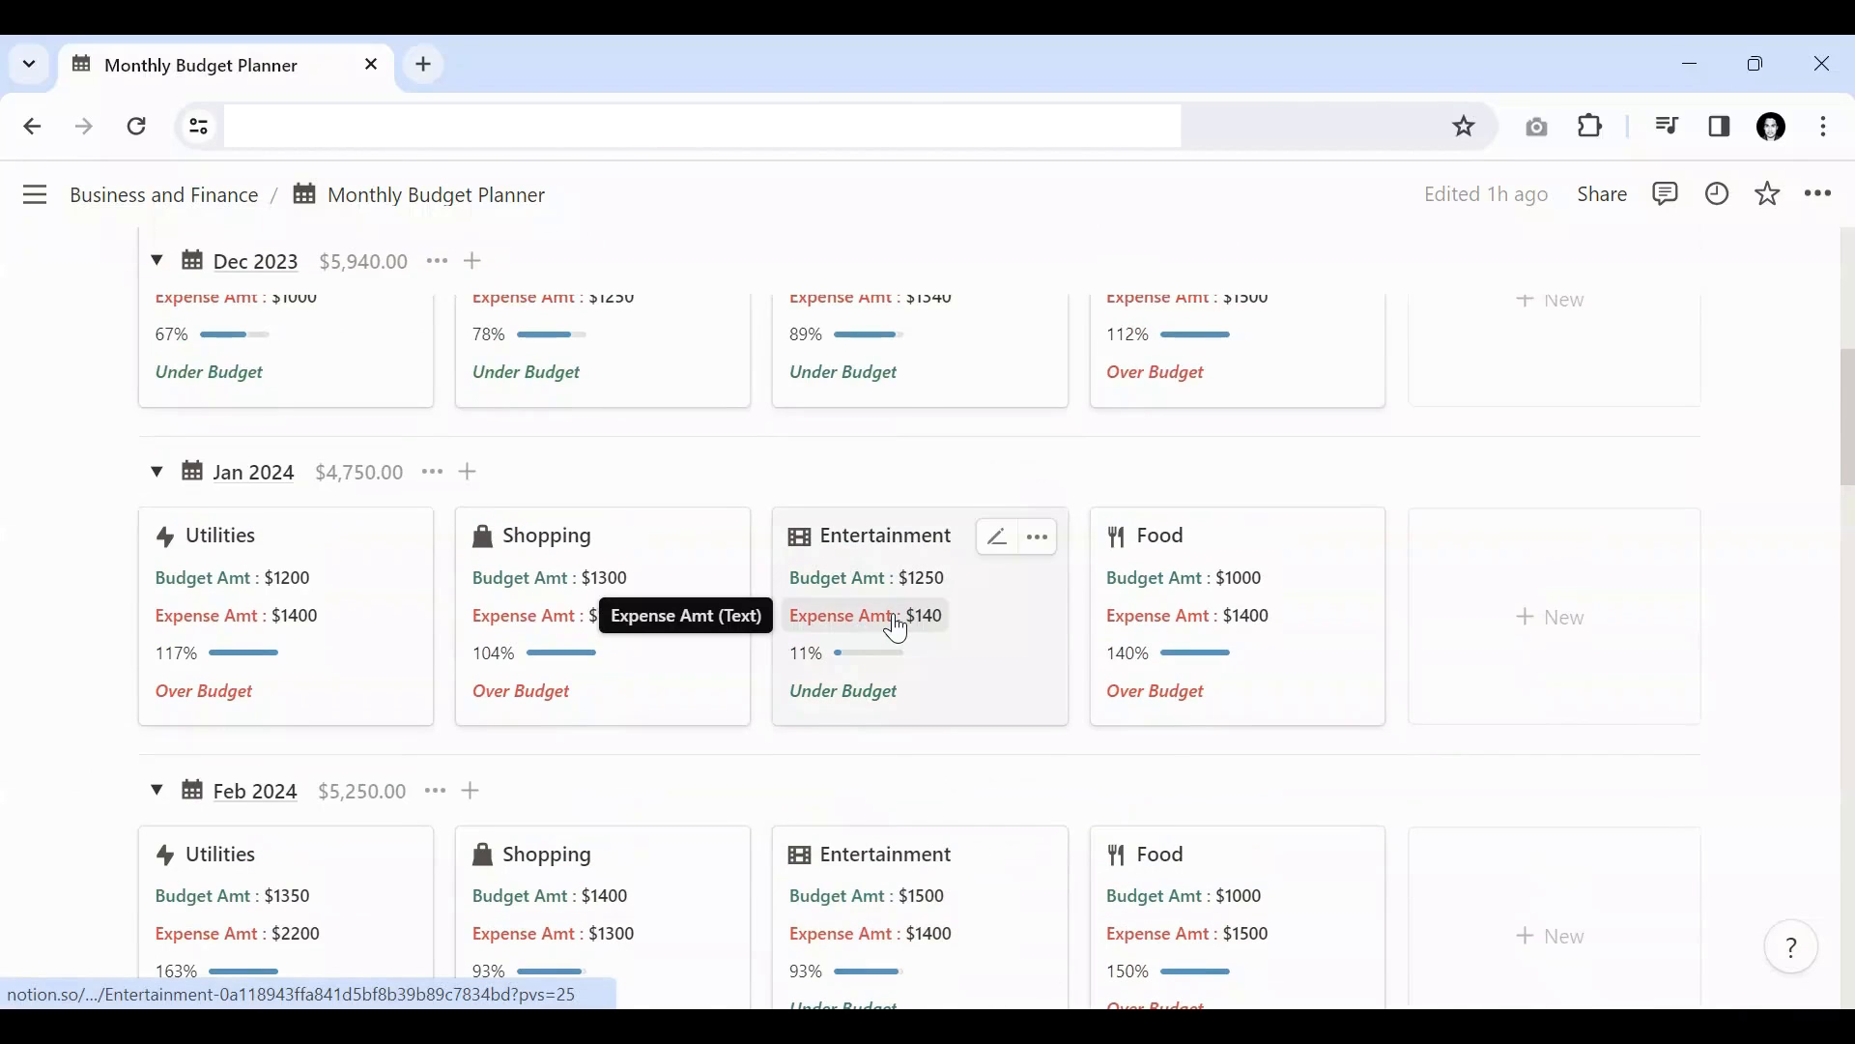
scroll(897, 629, "up", 2)
scroll(886, 613, "up", 2)
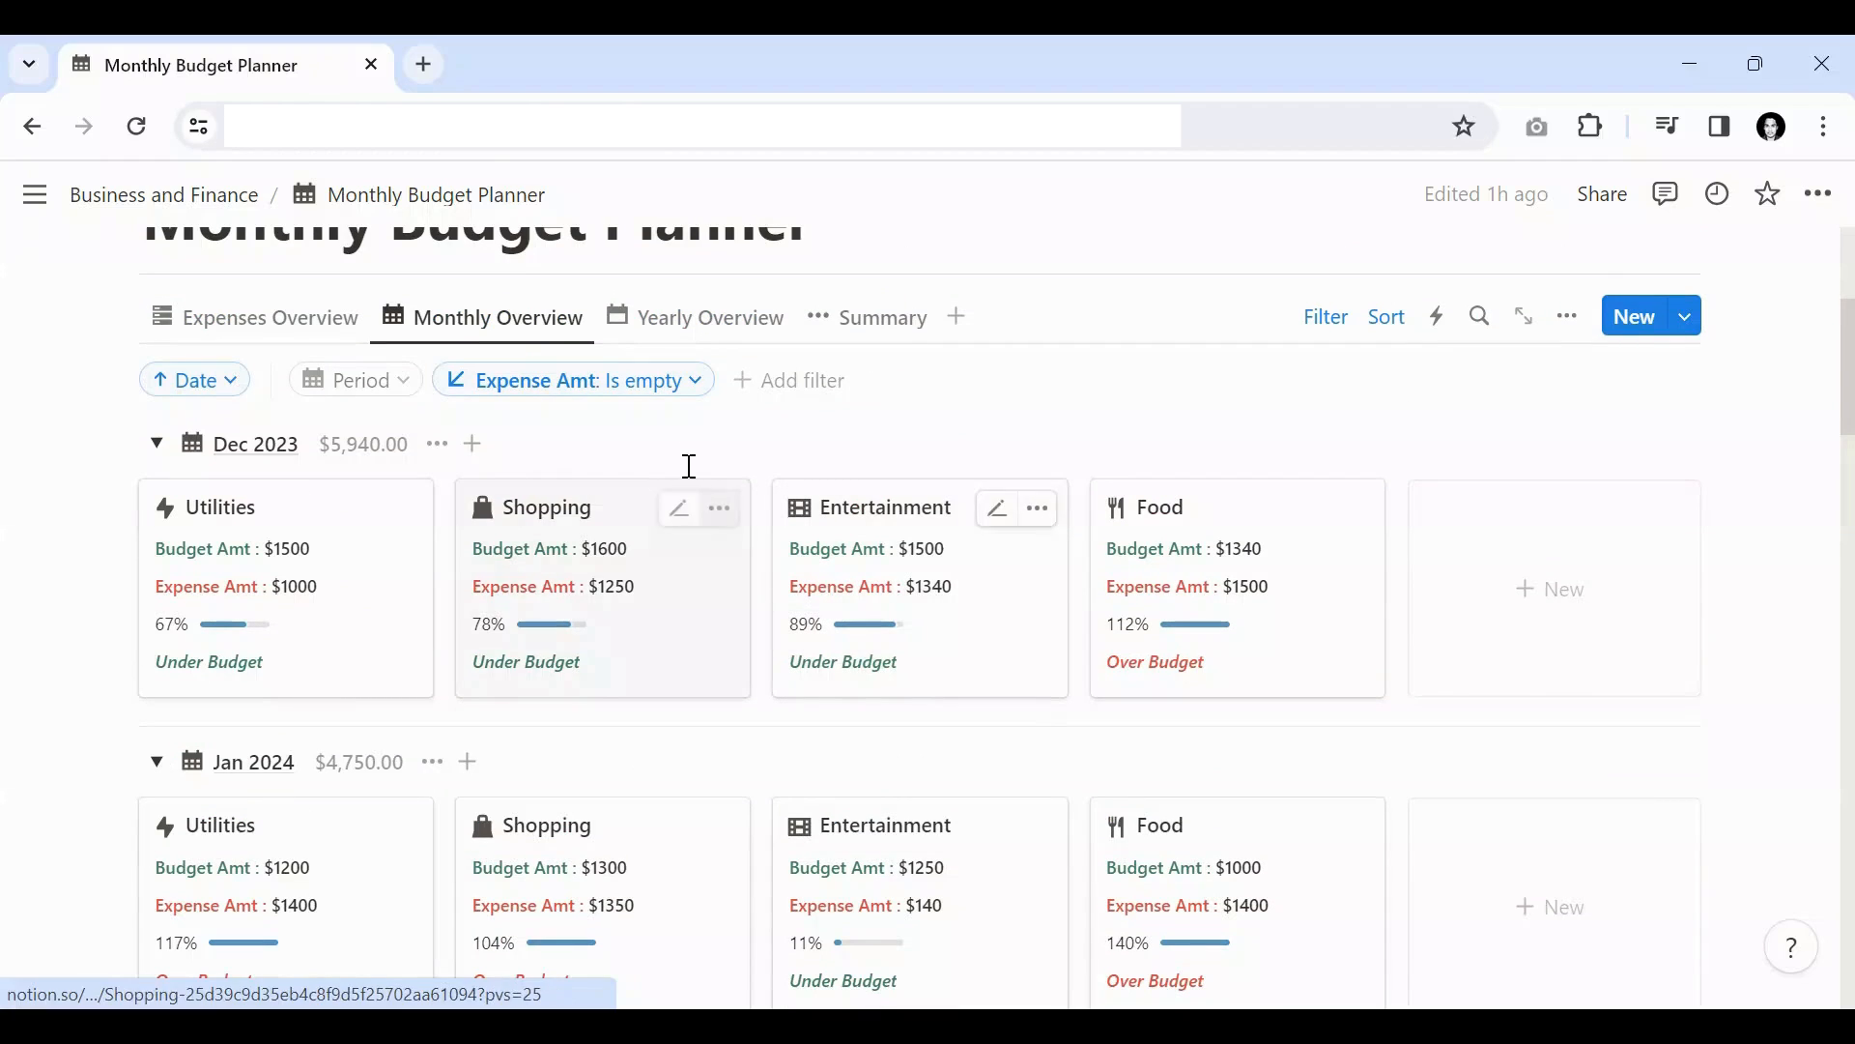
Step: Hide the Monthly Overview's filter bar, and view the Yearly Overview before returning to the Expenses Overview
left_click(1329, 328)
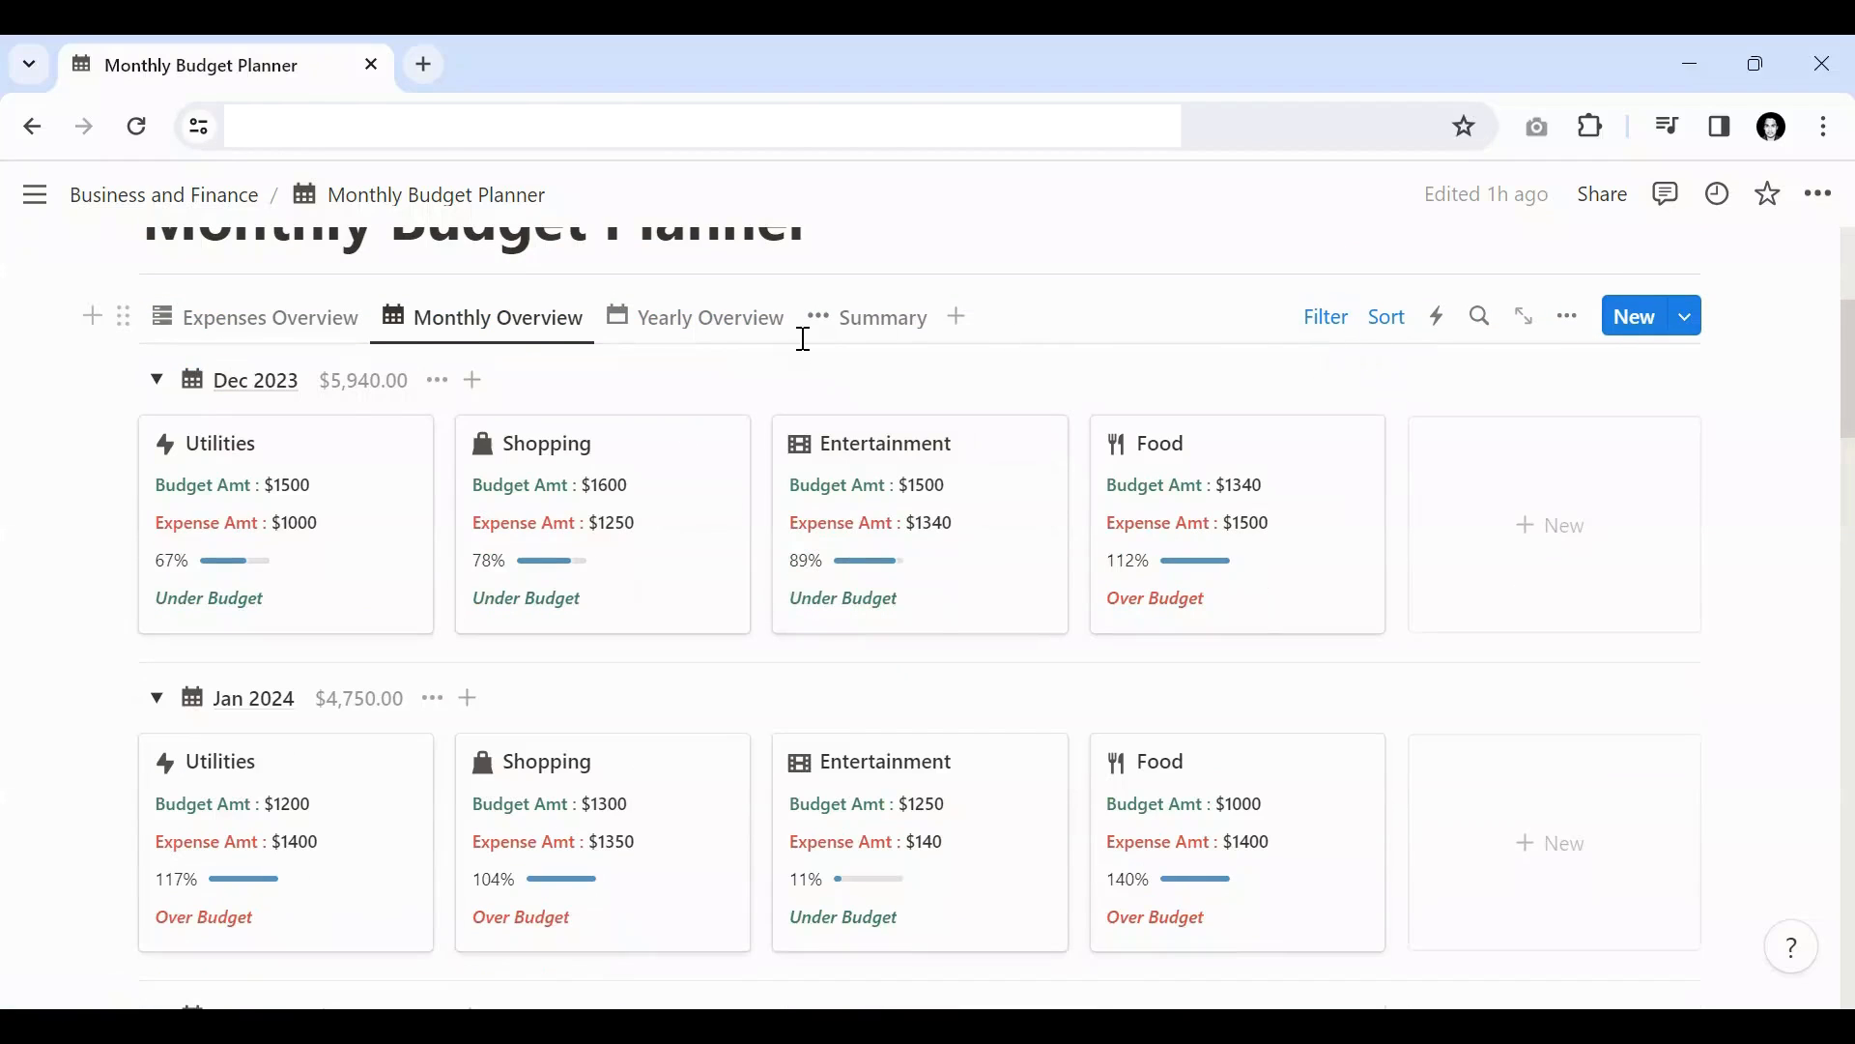
left_click(714, 335)
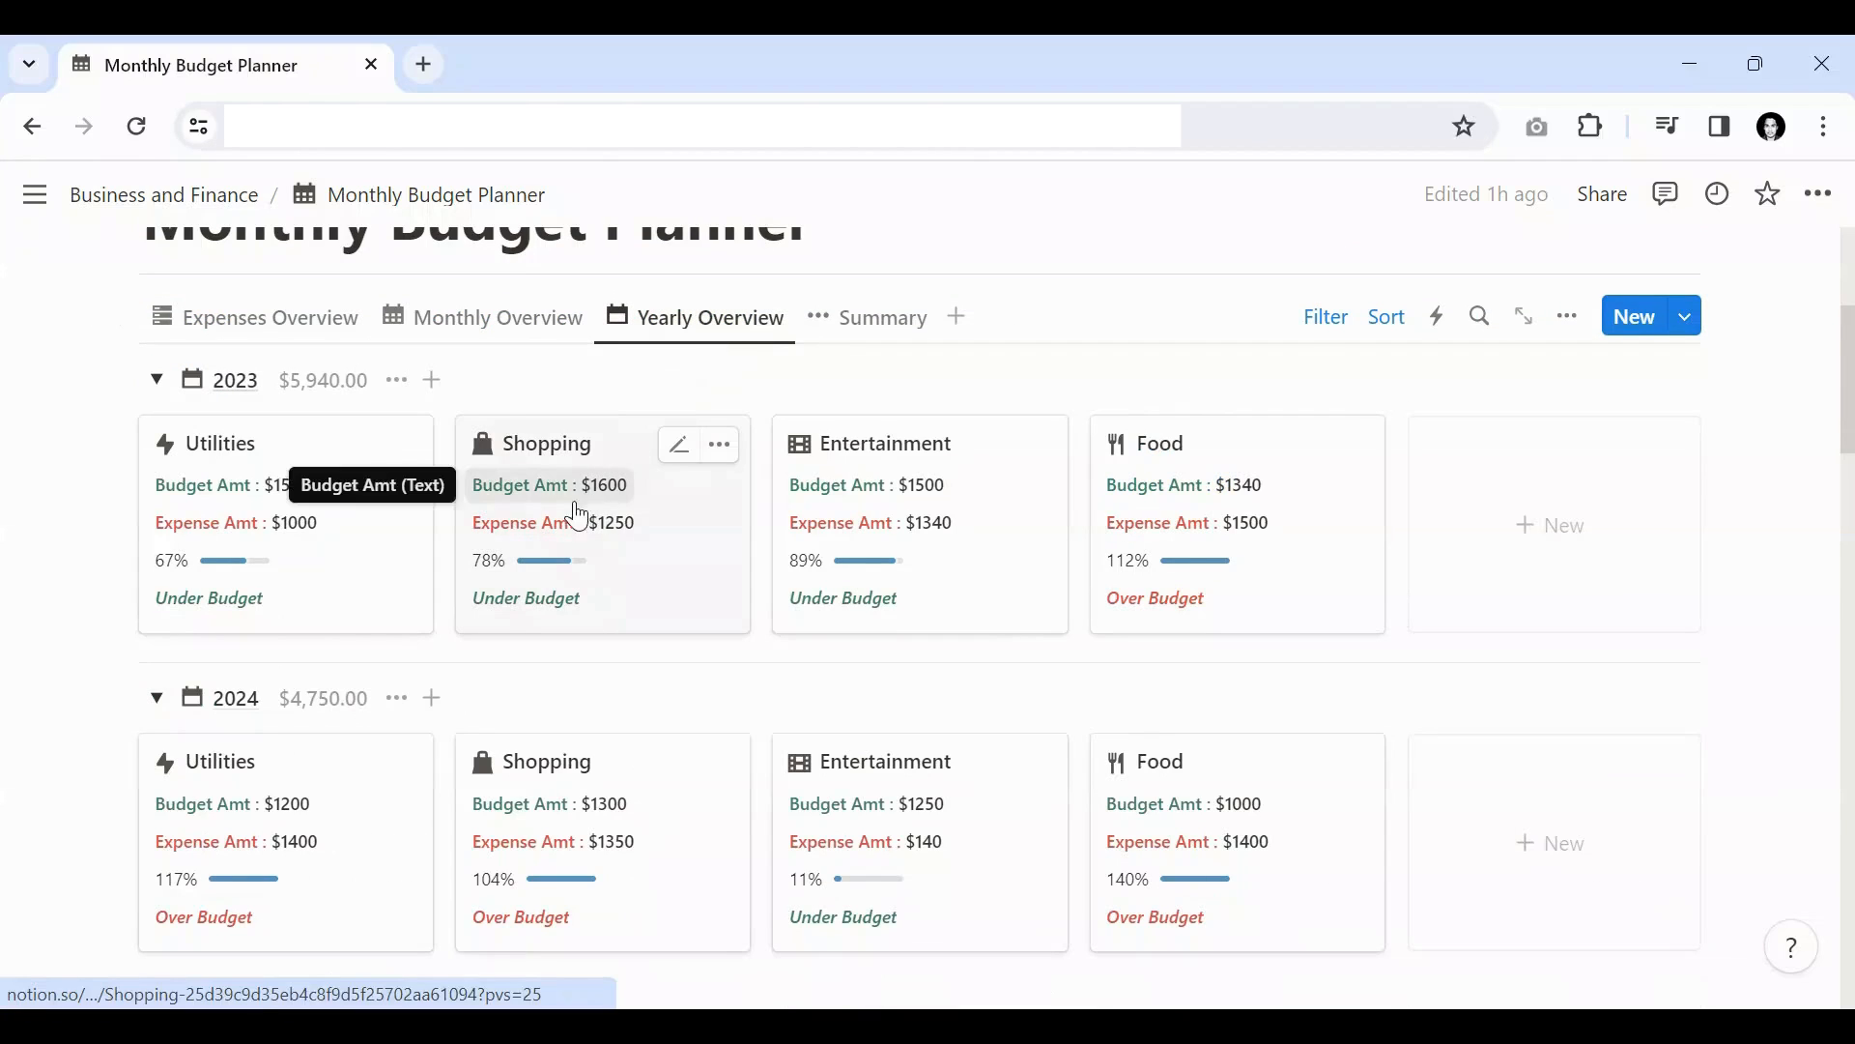
left_click(326, 340)
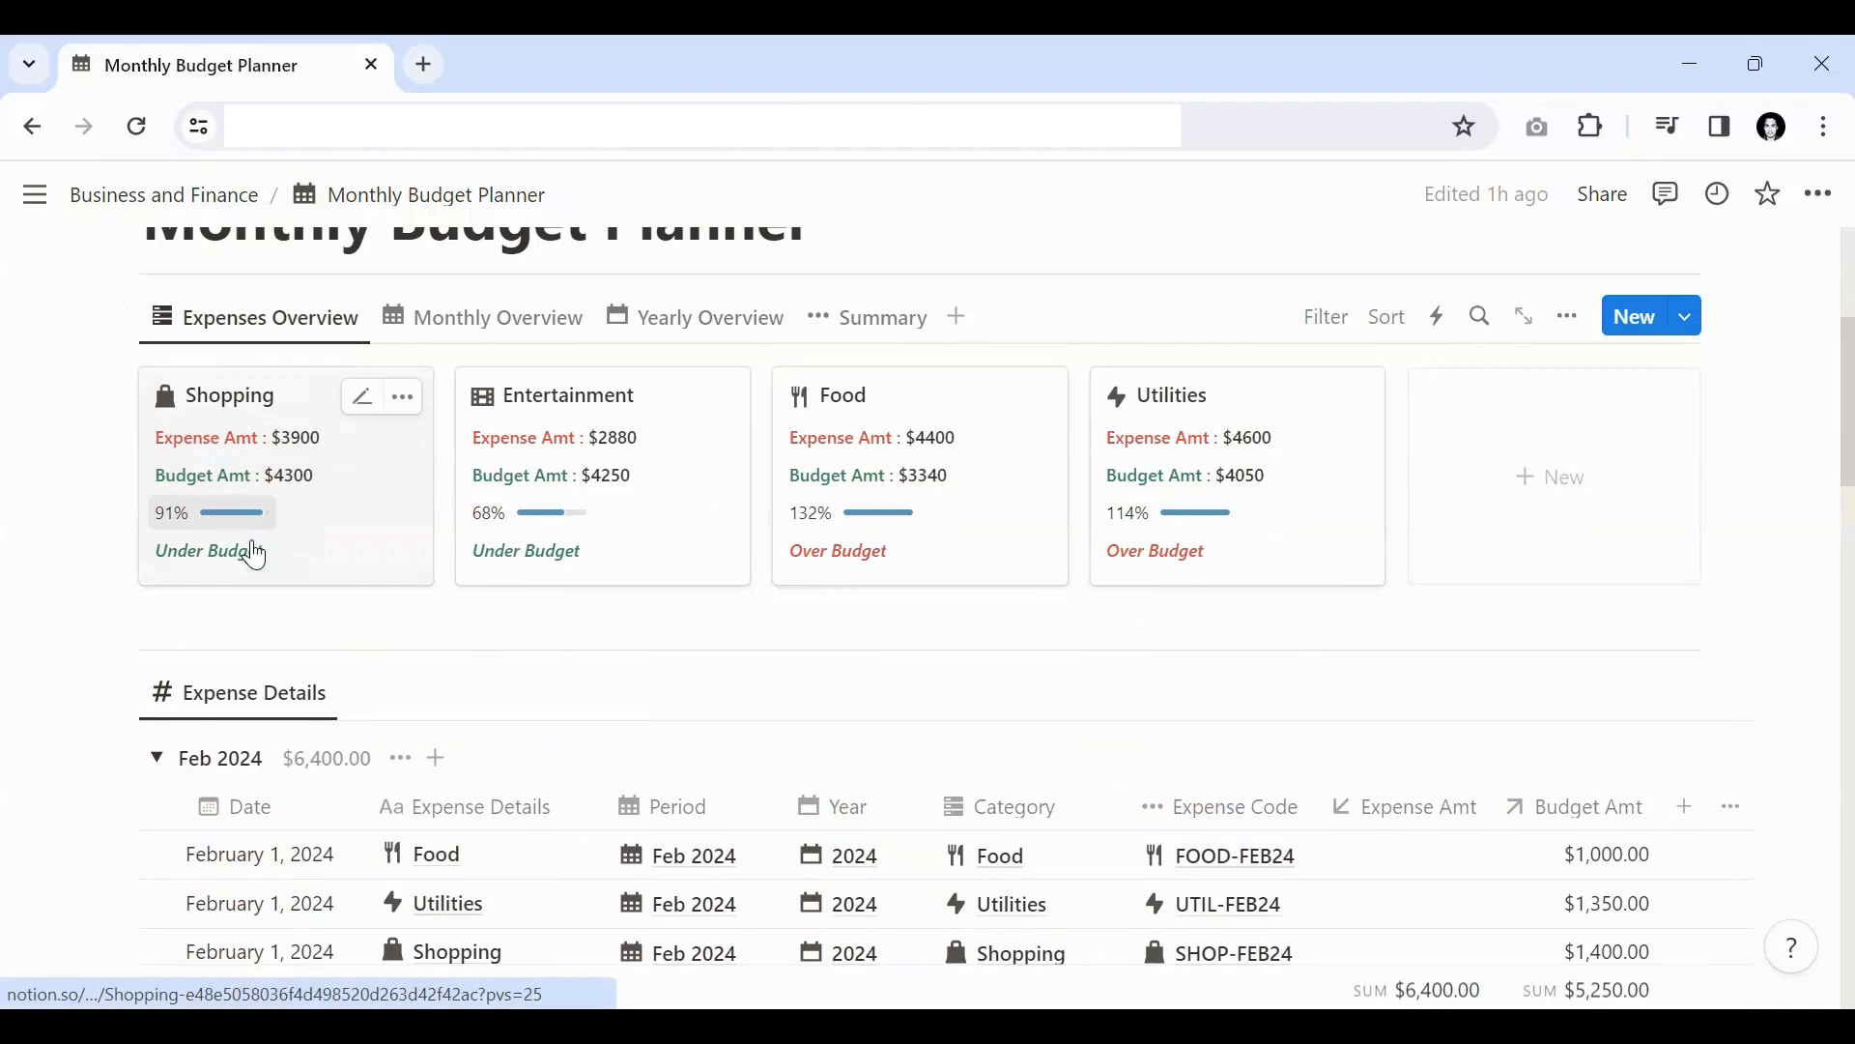
Step: Open the Feb 2024 period page linked in the Food budget row, review its budget and expense transactions, and close it
scroll(922, 620, "down", 3)
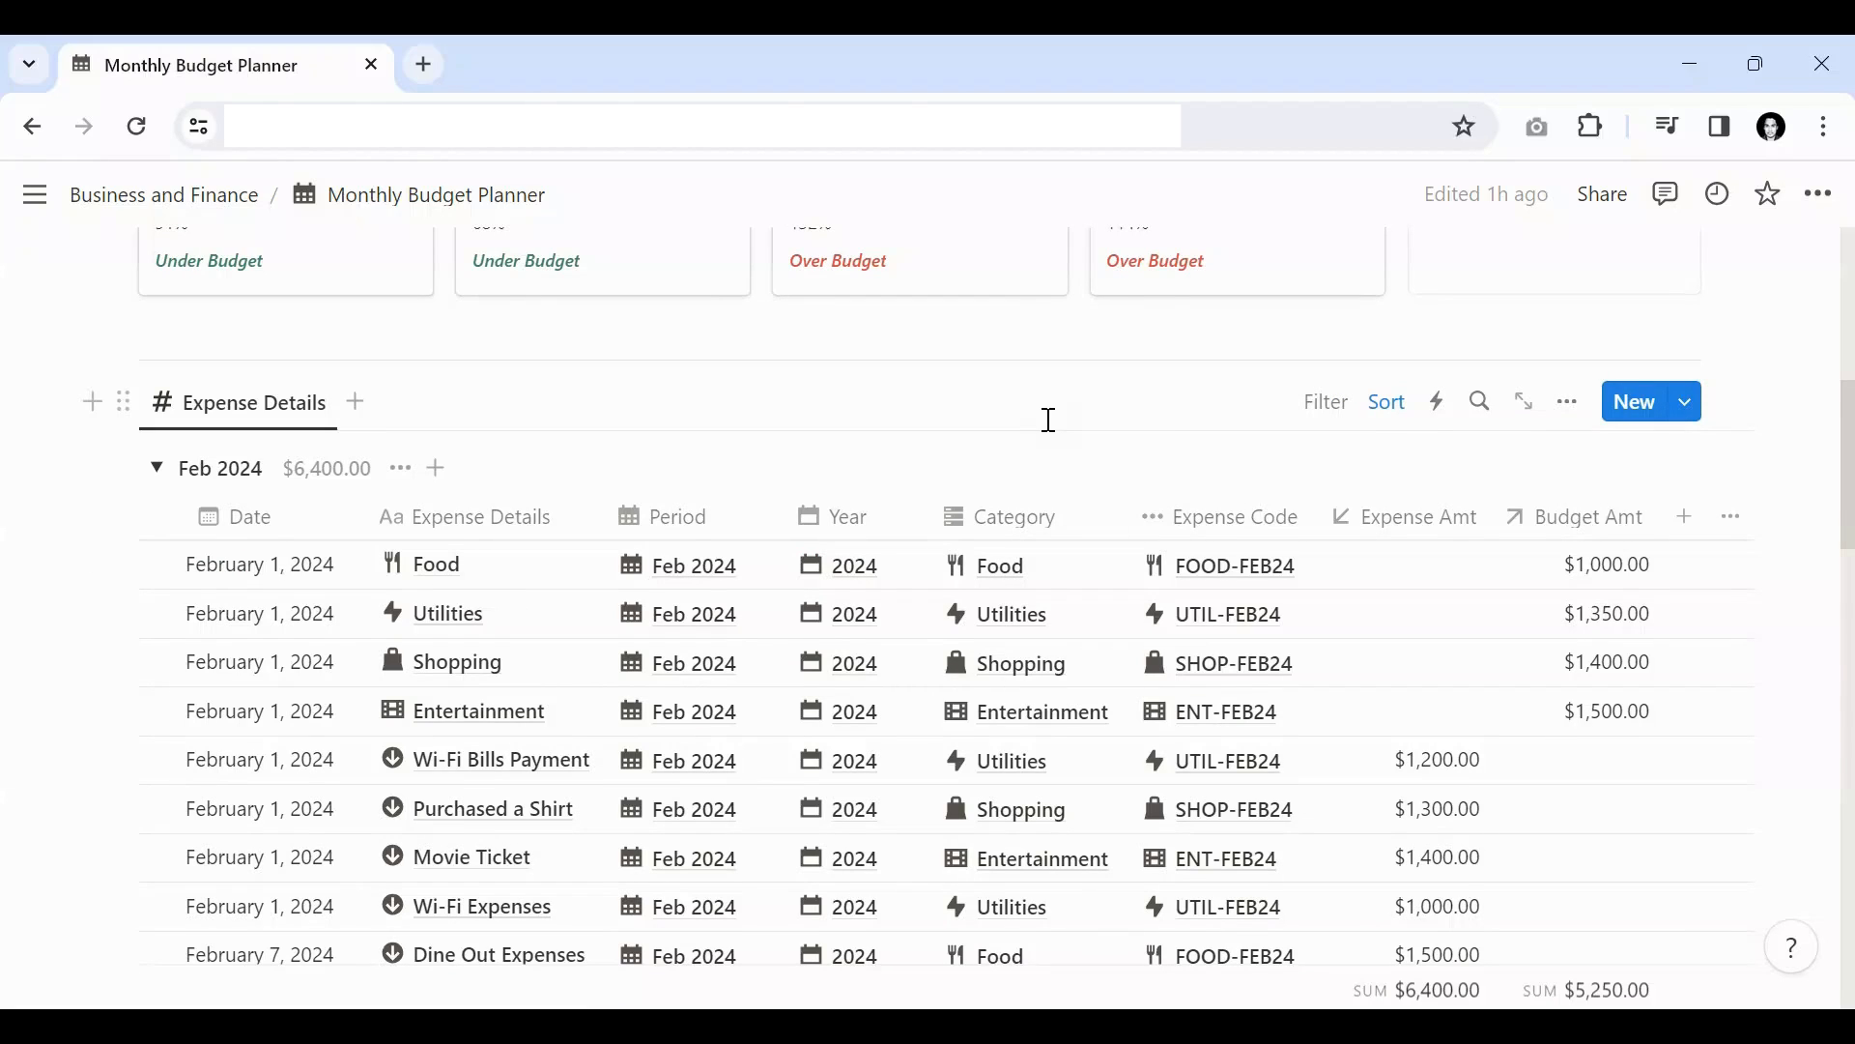
scroll(1188, 310, "down", 1)
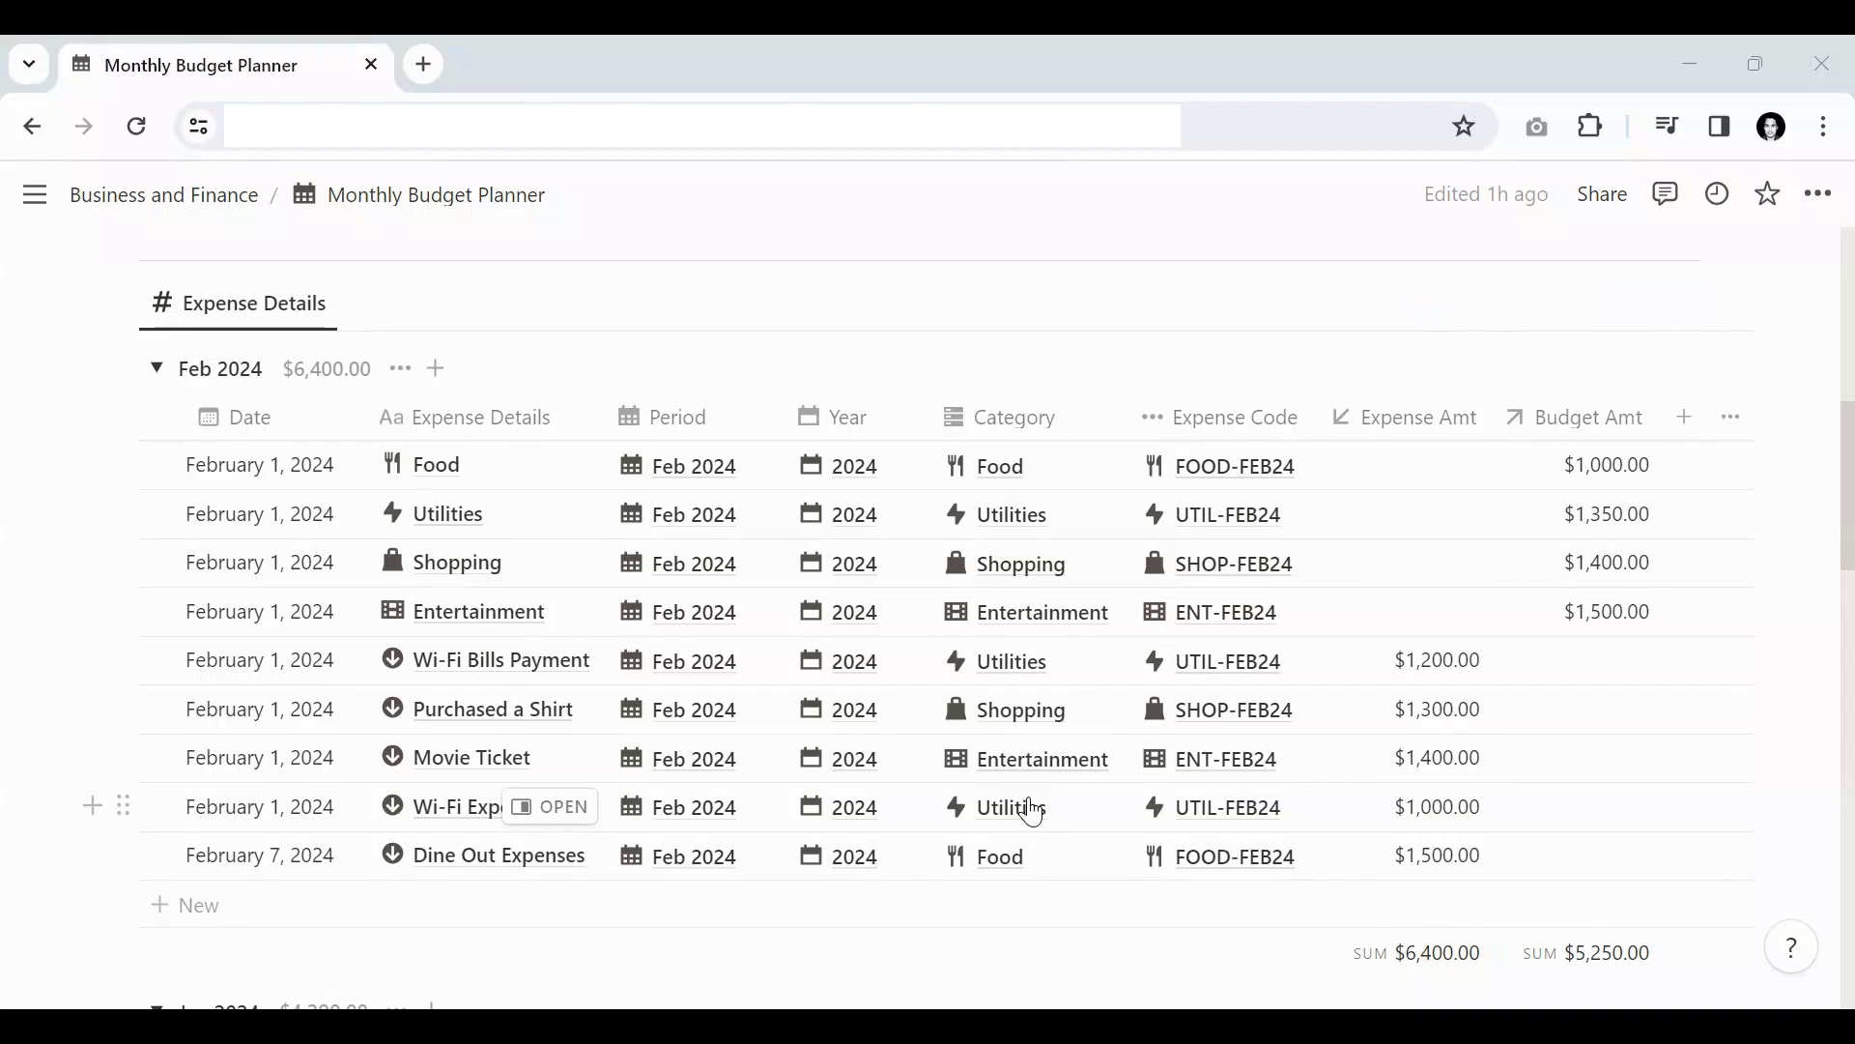
left_click(682, 473)
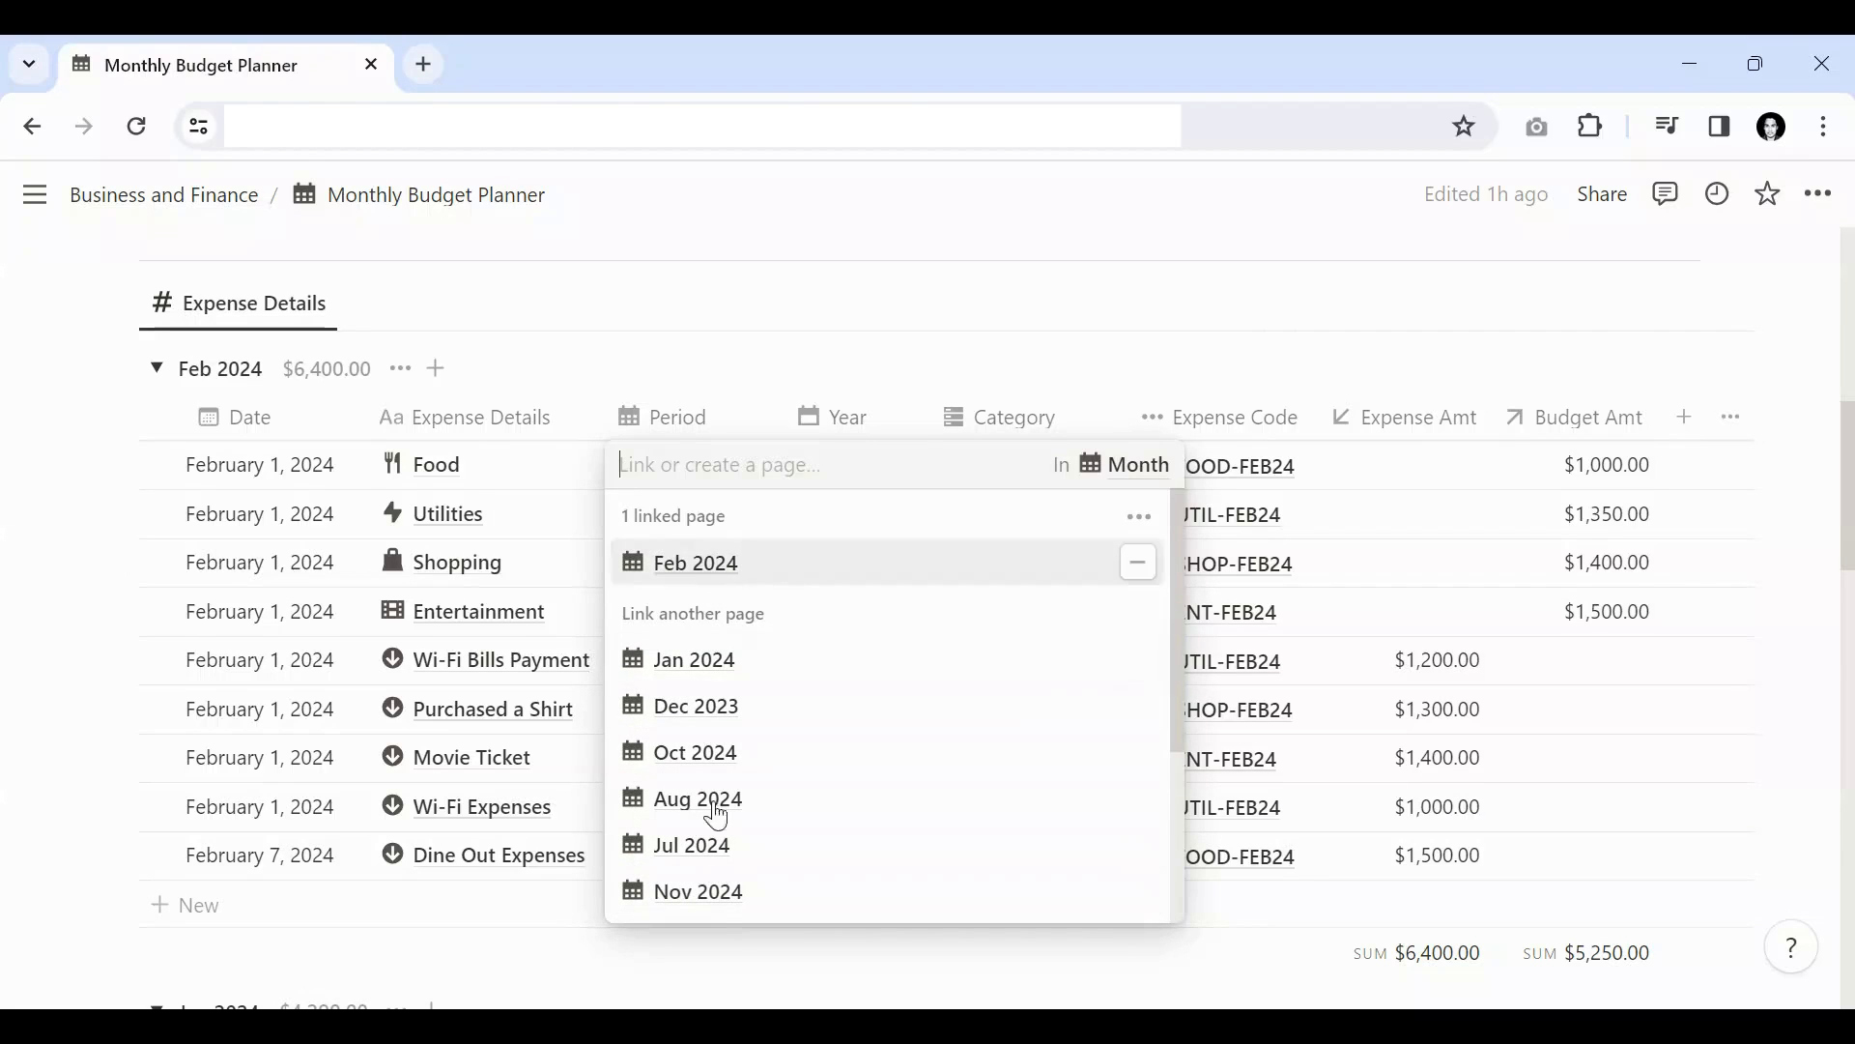
left_click(703, 570)
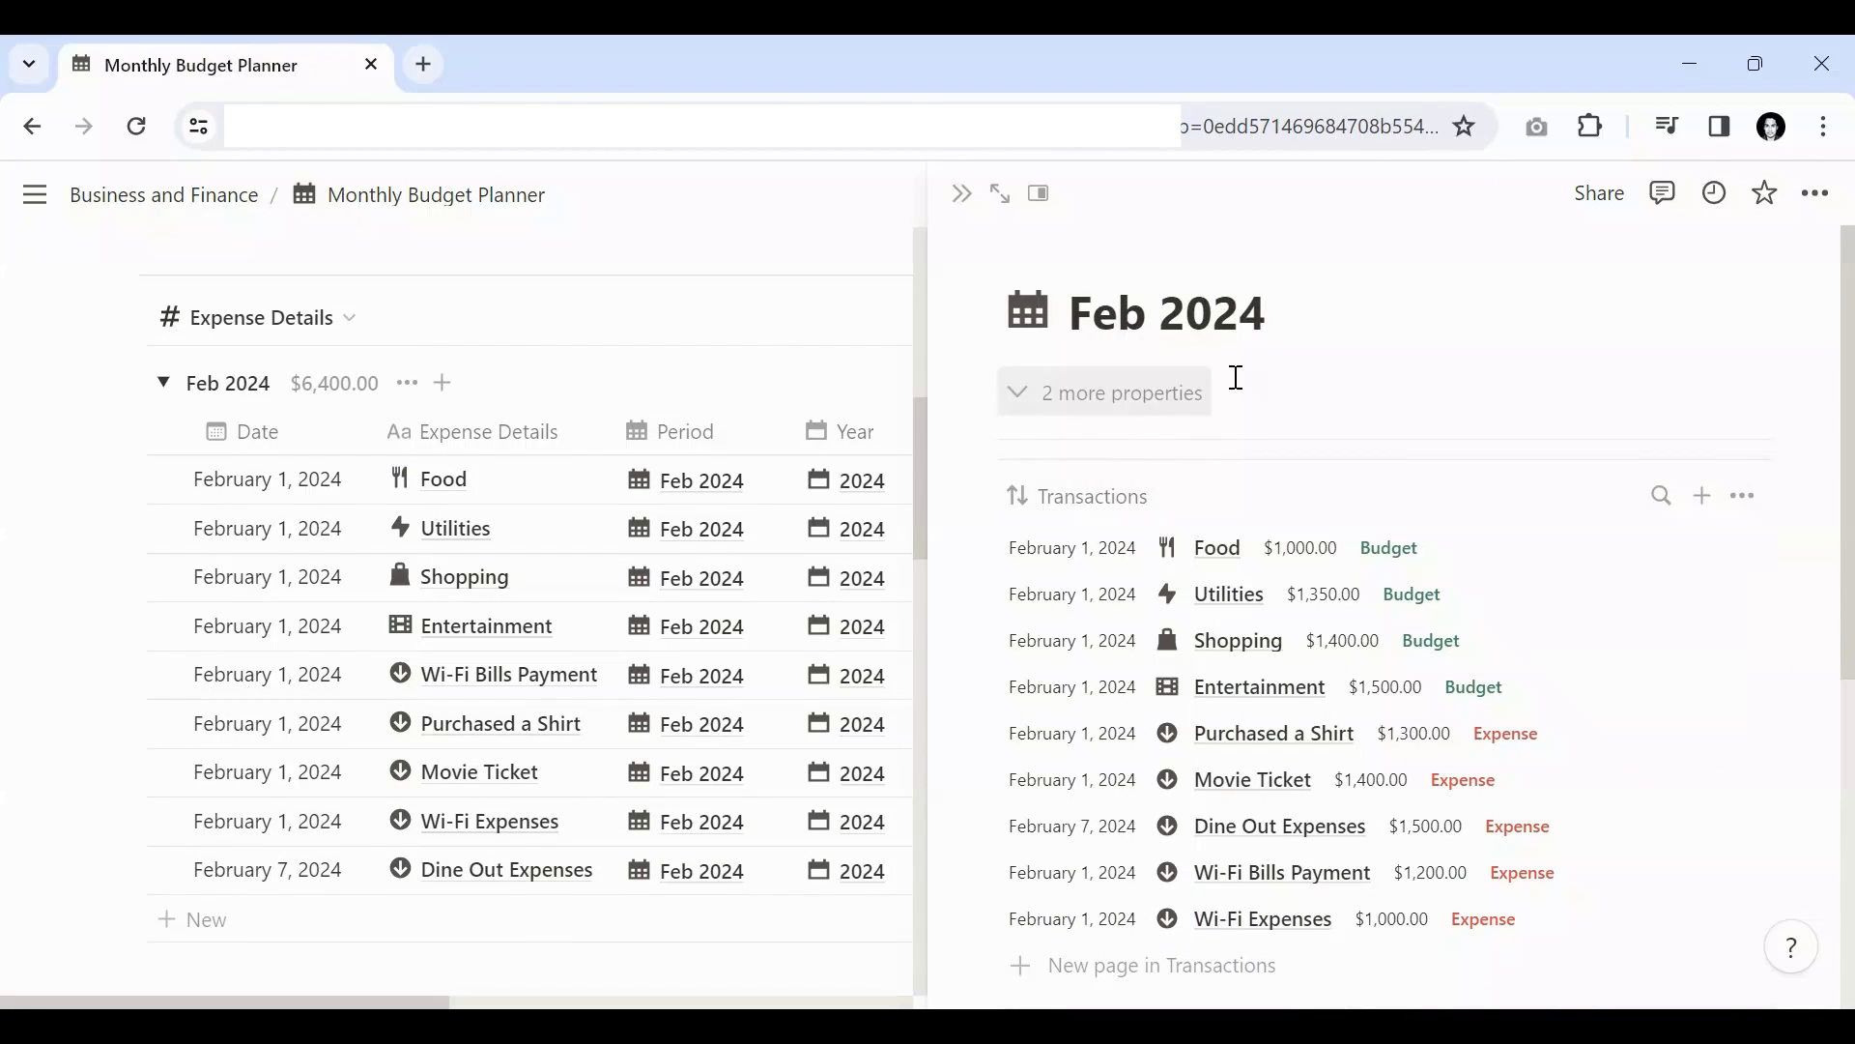
scroll(1246, 435, "down", 3)
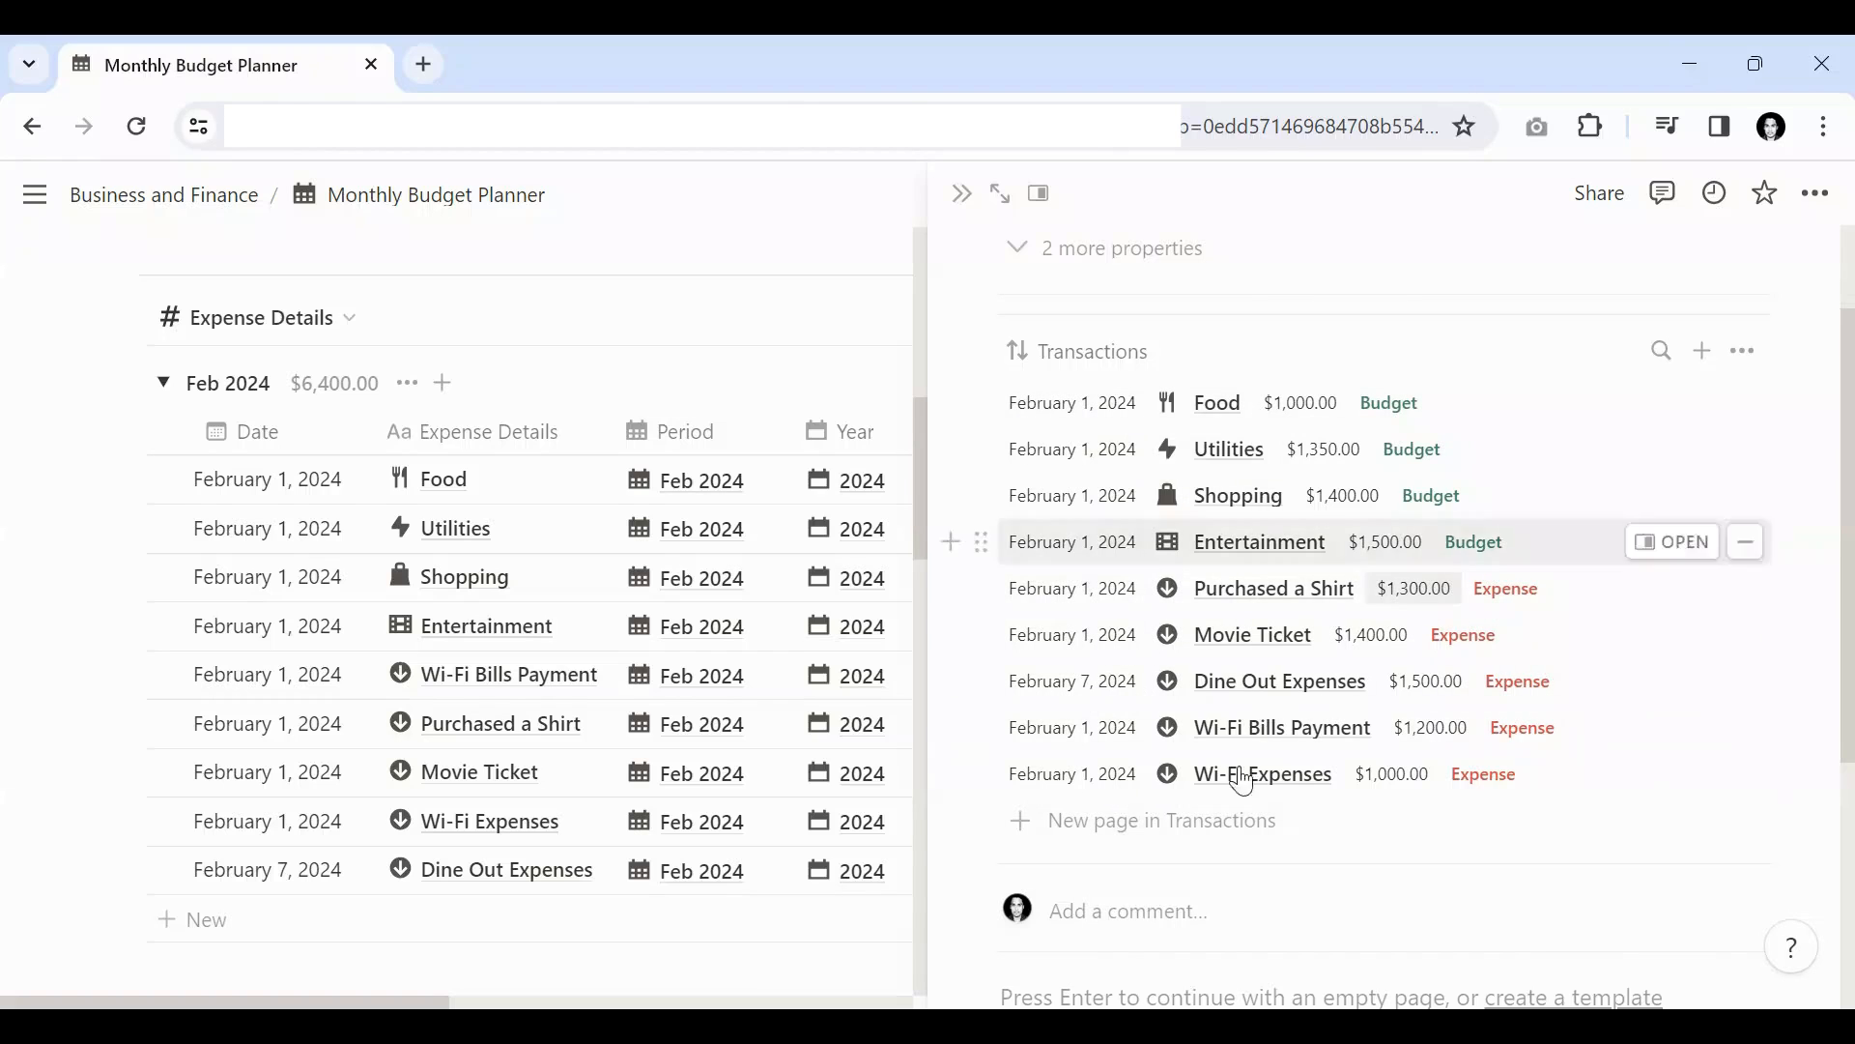
scroll(1353, 657, "up", 3)
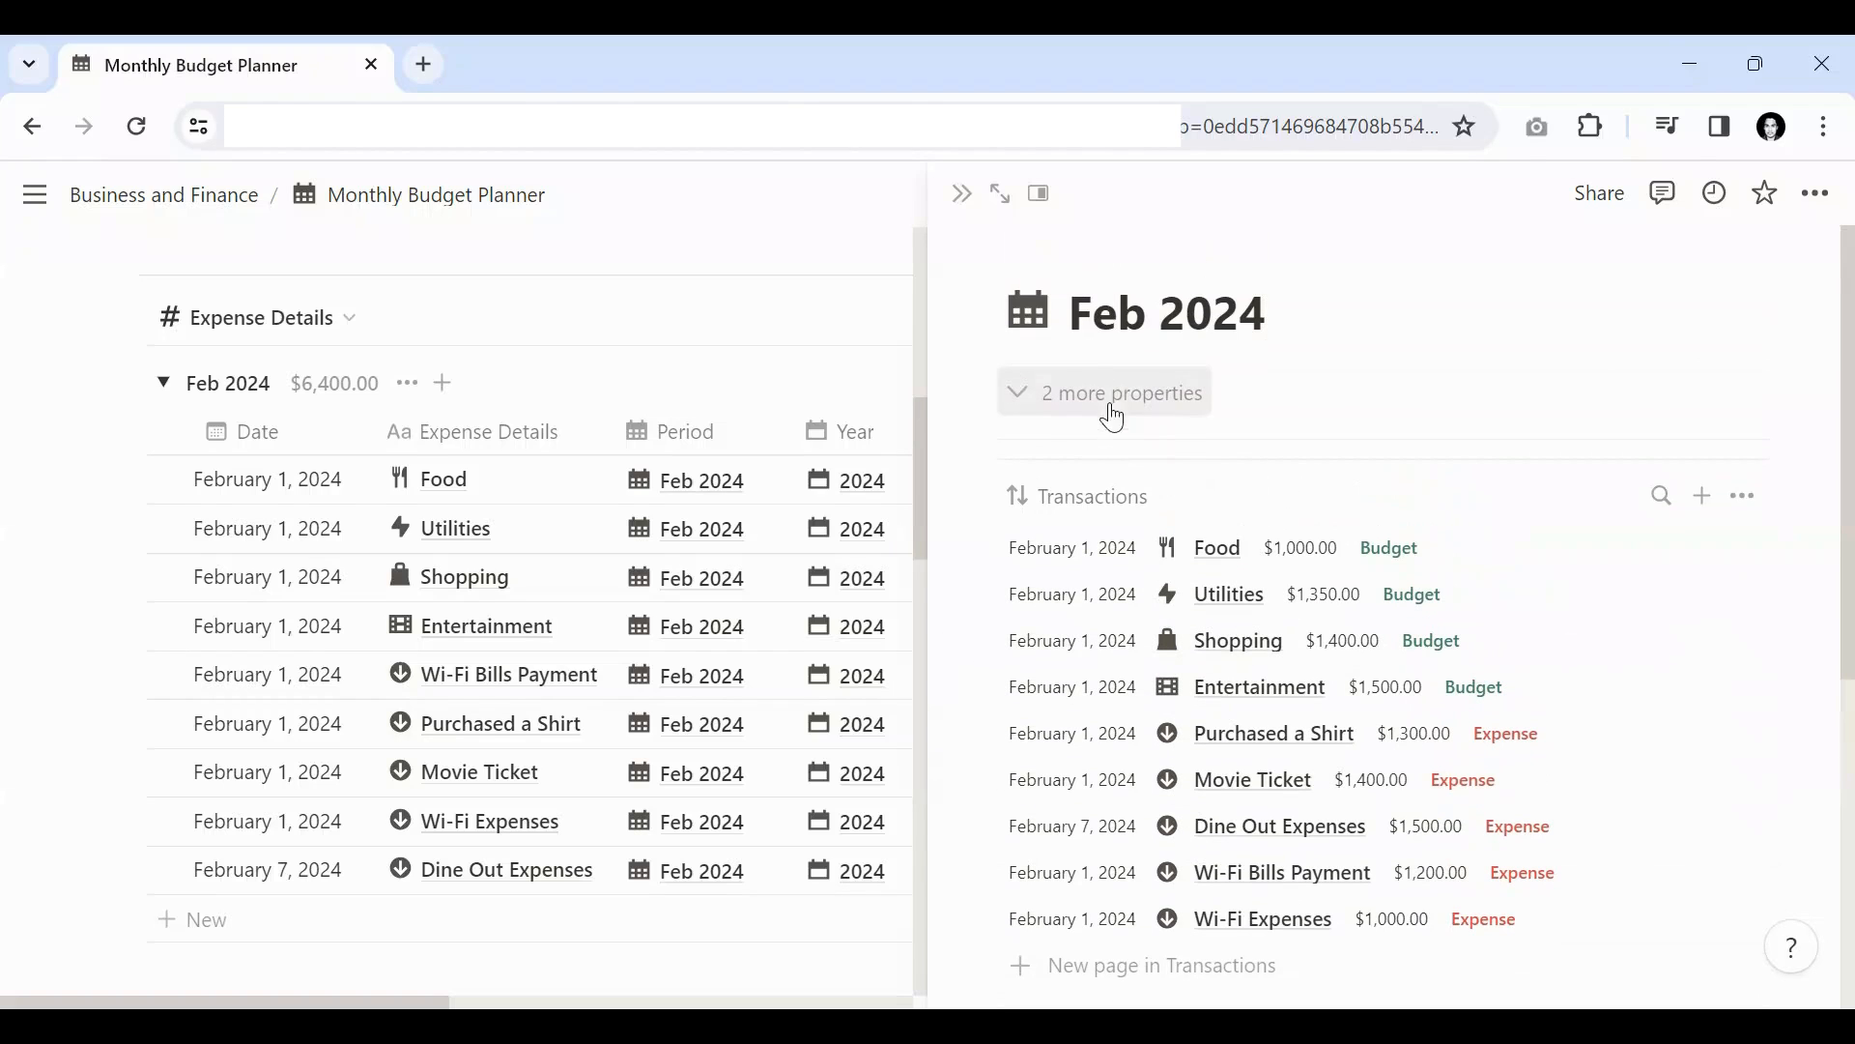
left_click(971, 215)
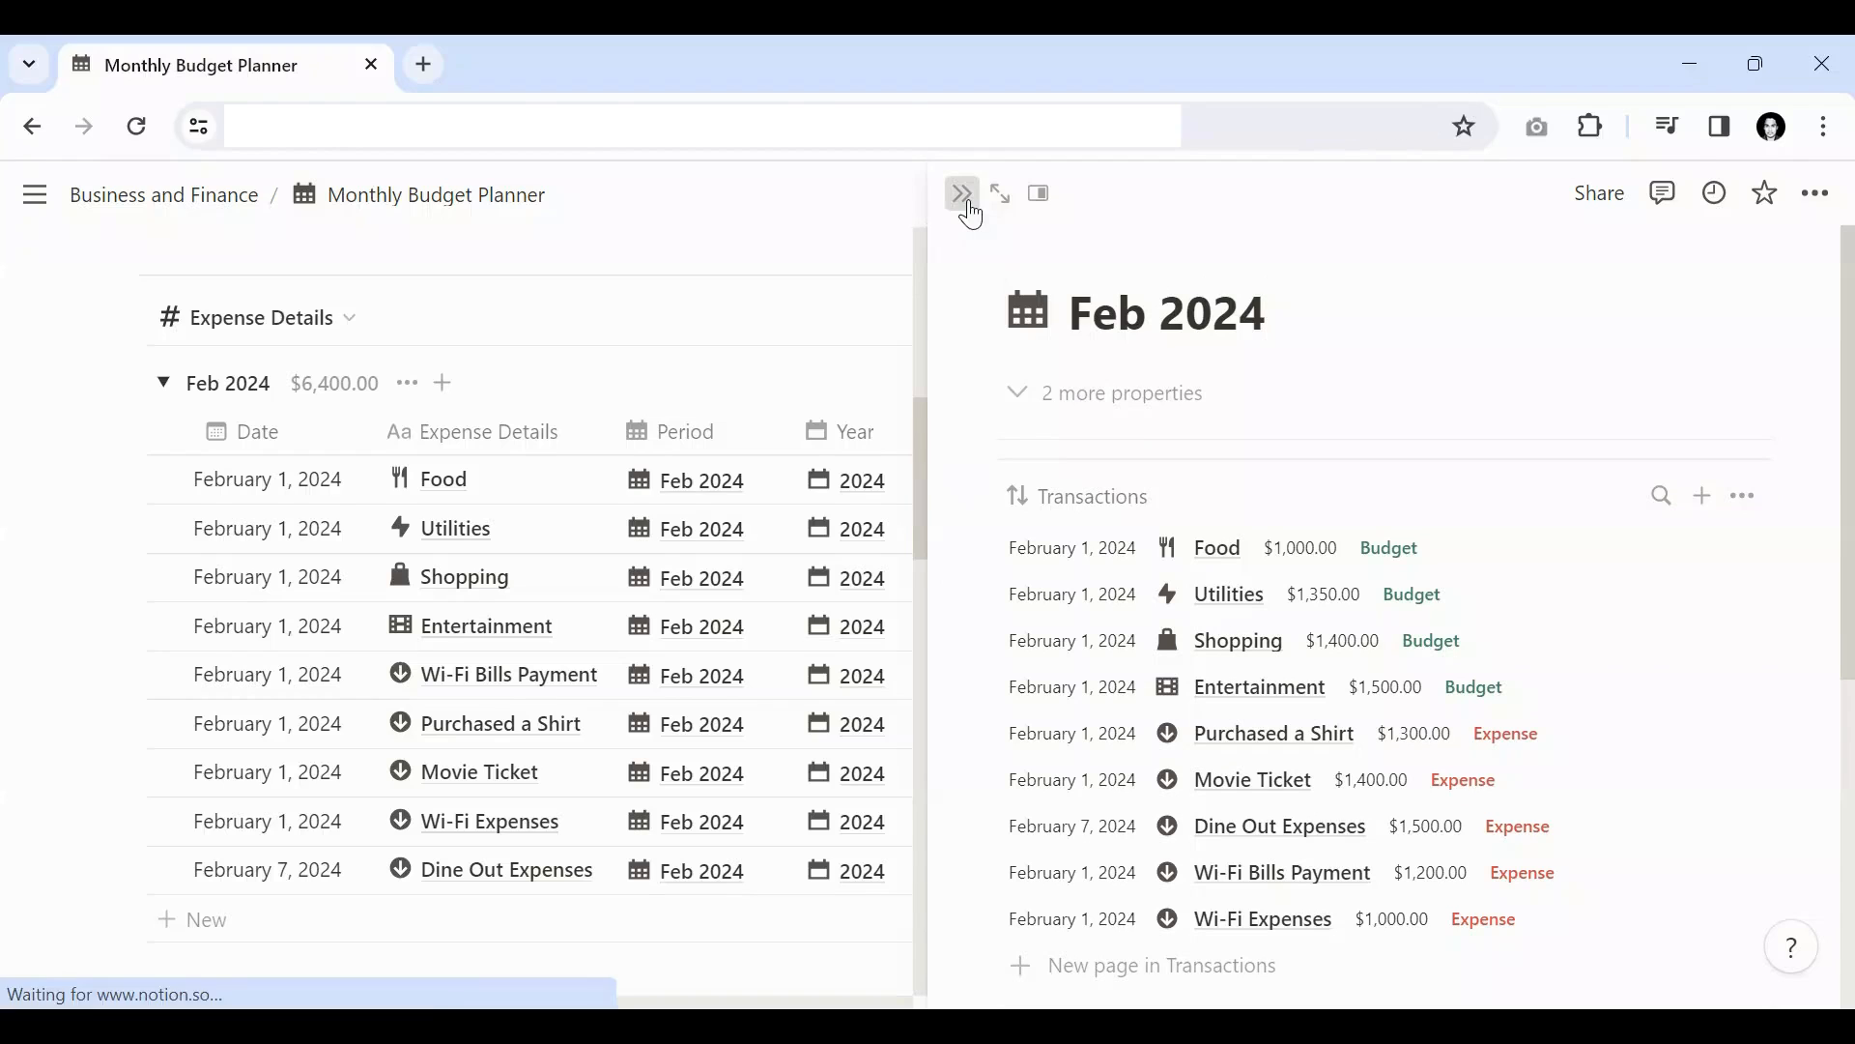
Step: Open the 2024 year page linked in the Food row, review its budget properties and transactions, and close it
left_click(862, 494)
left_click(847, 576)
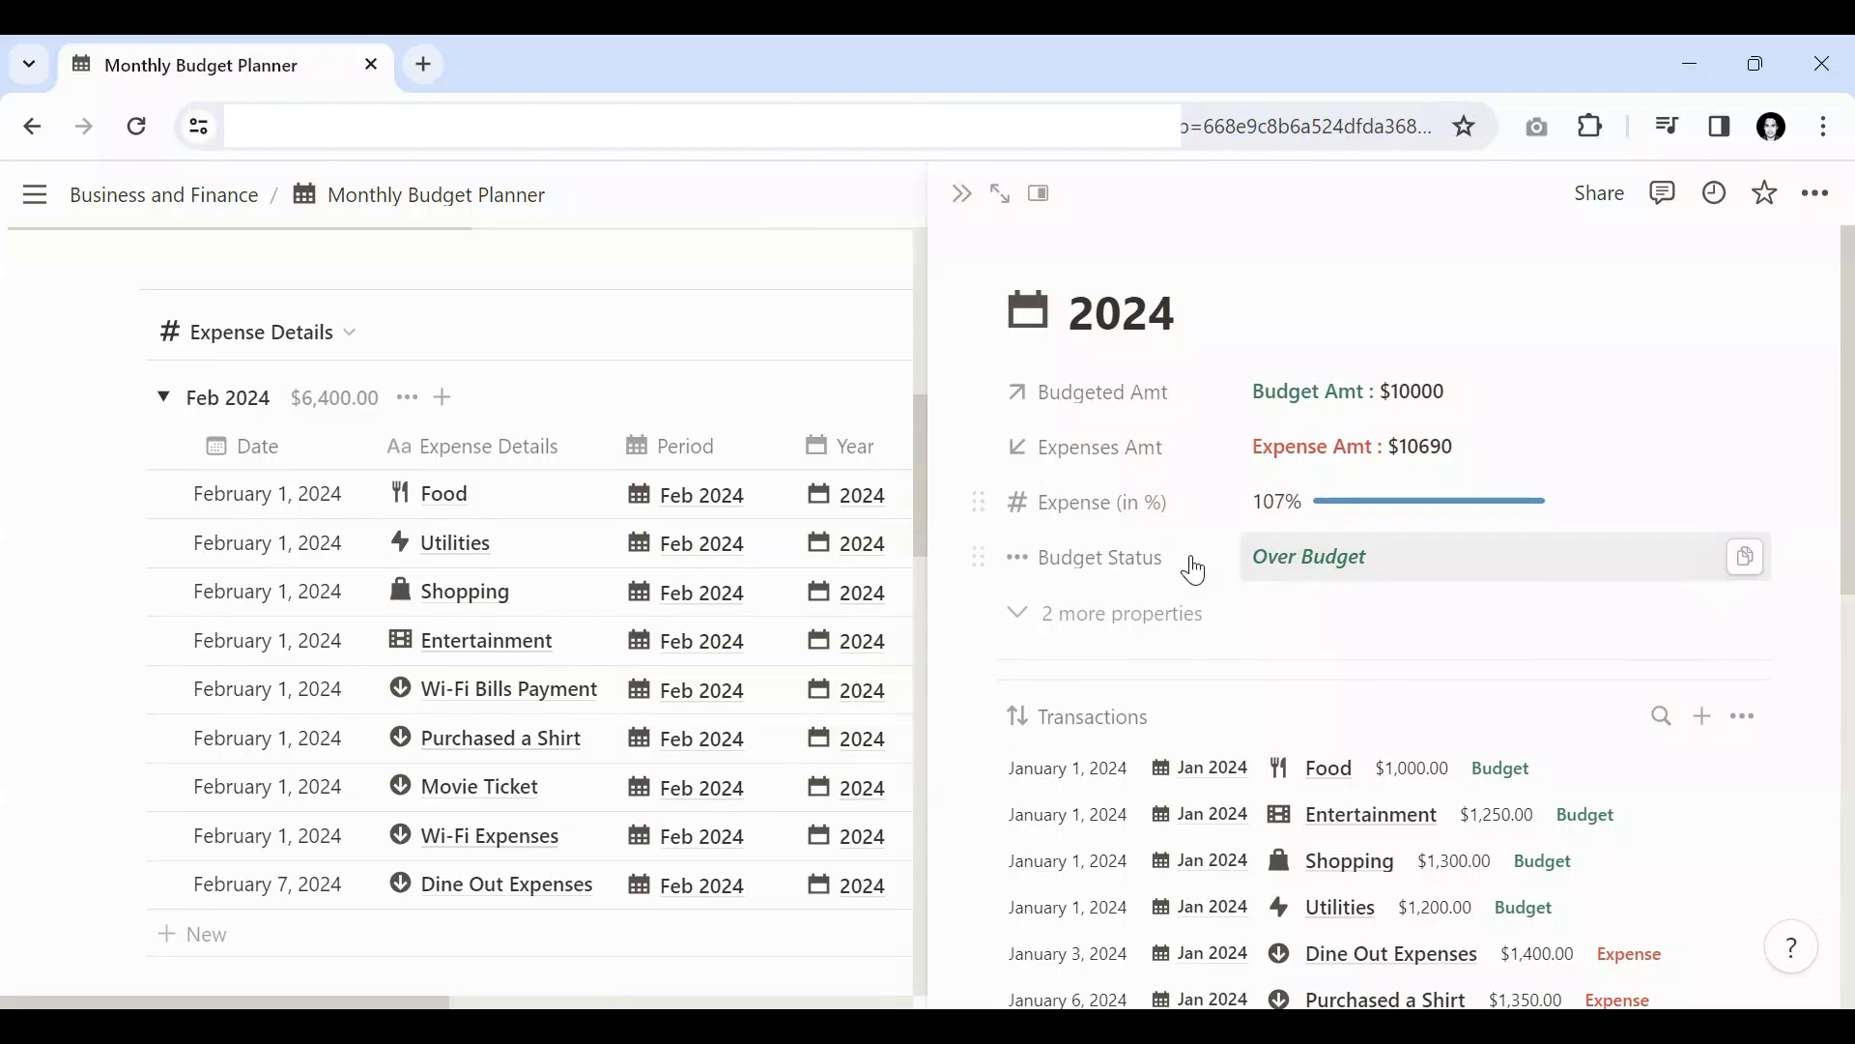
scroll(1300, 566, "down", 3)
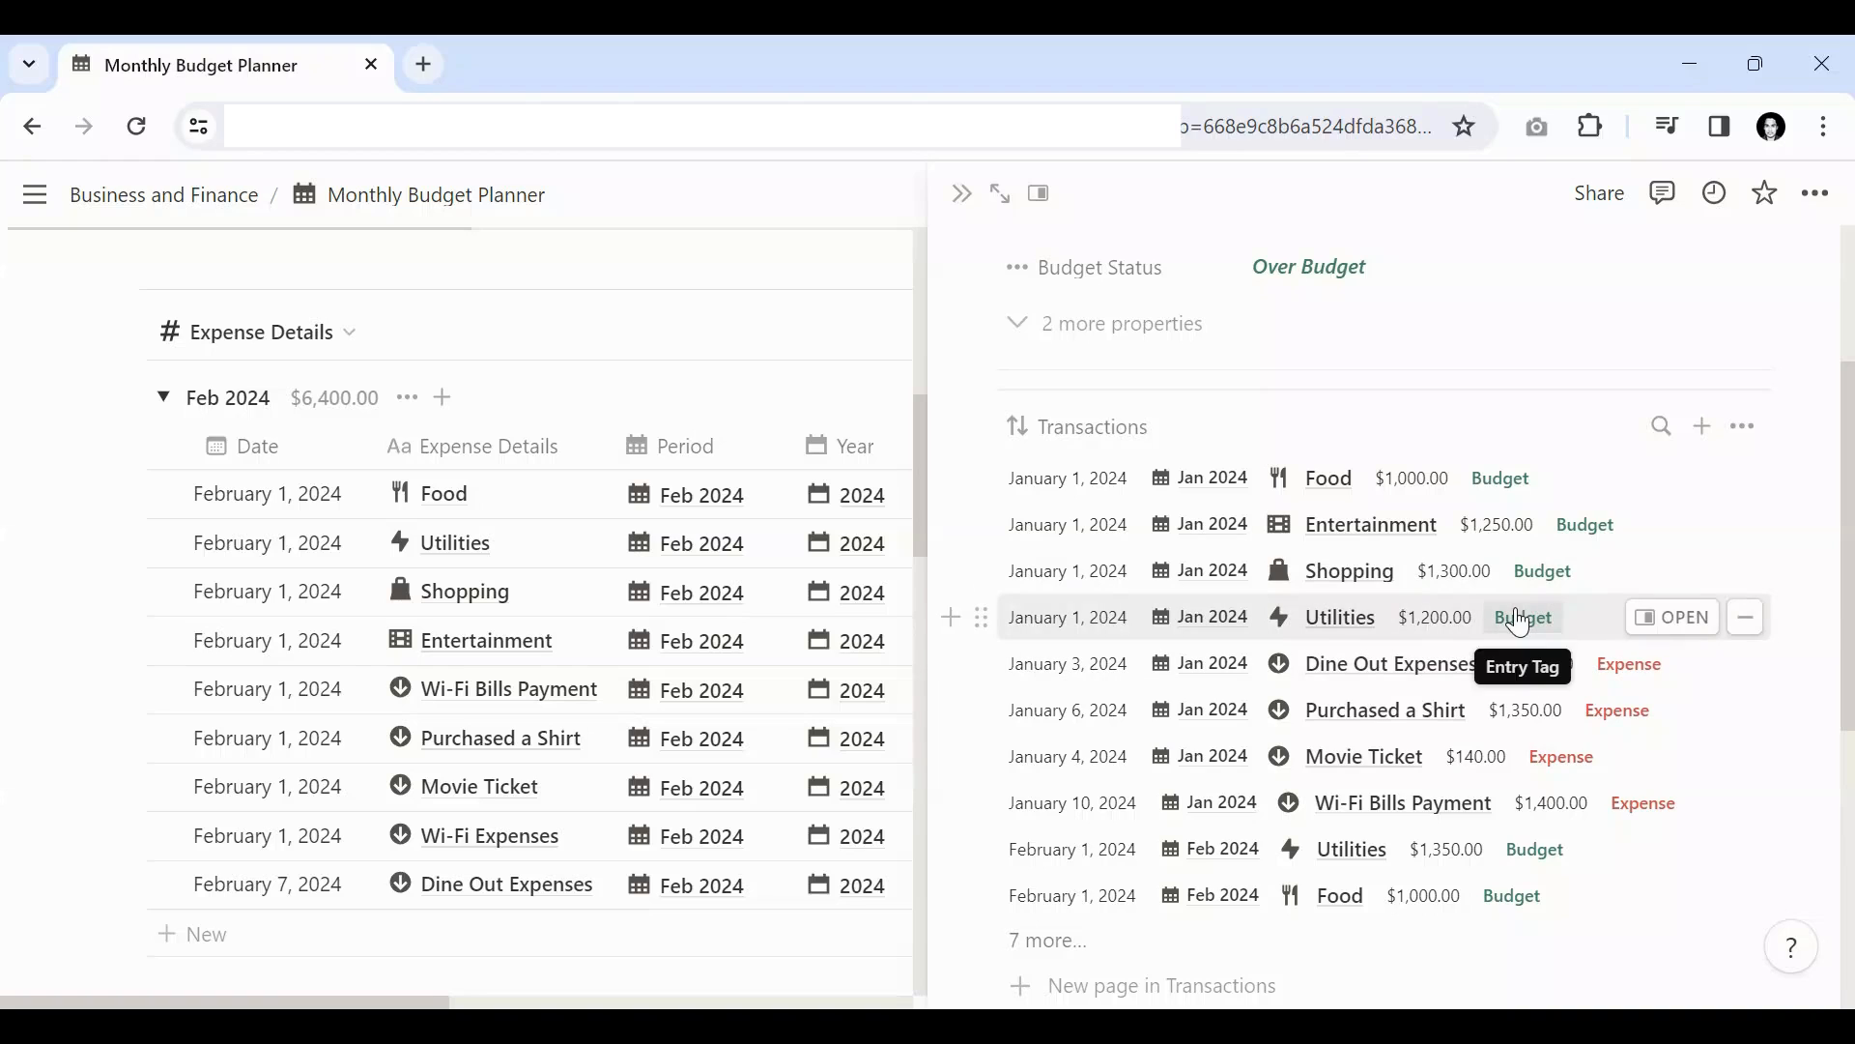
left_click(962, 195)
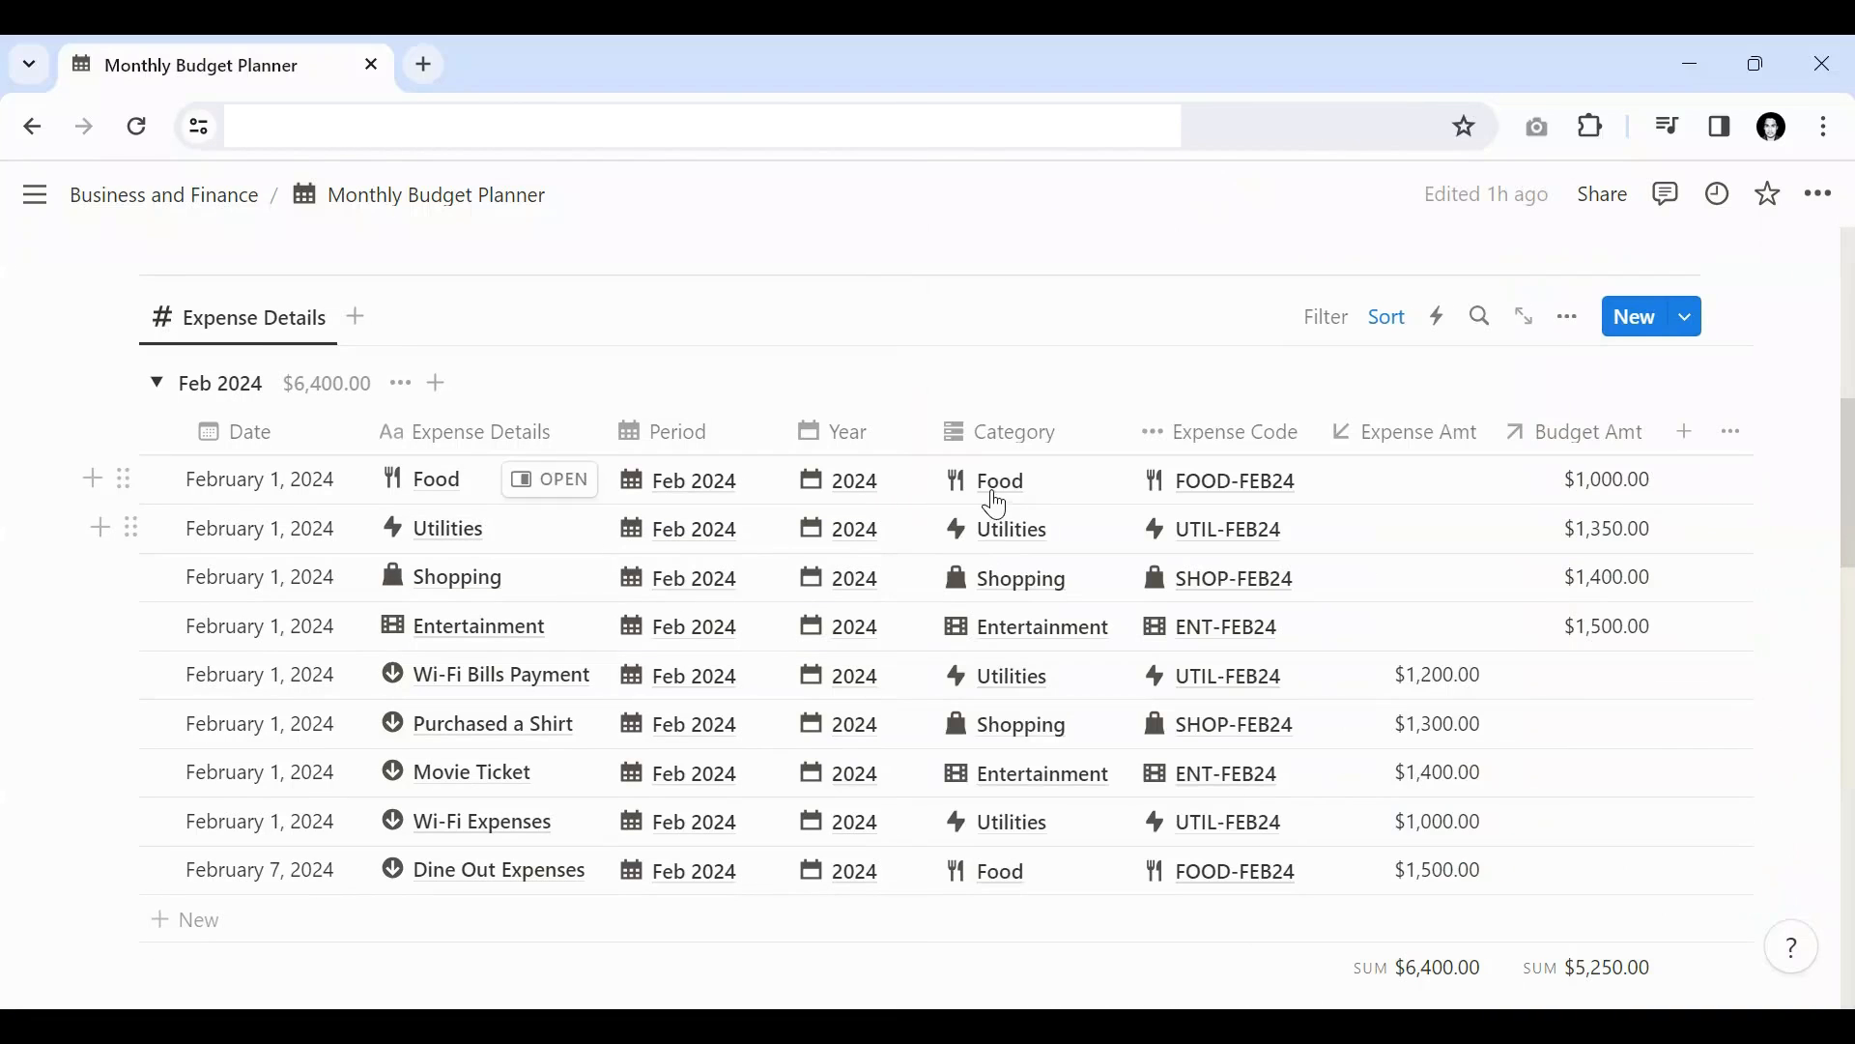
Step: Open the Food category page from the Feb 2024 Food row, review its budget properties and Expense Details entries, and close it
left_click(997, 484)
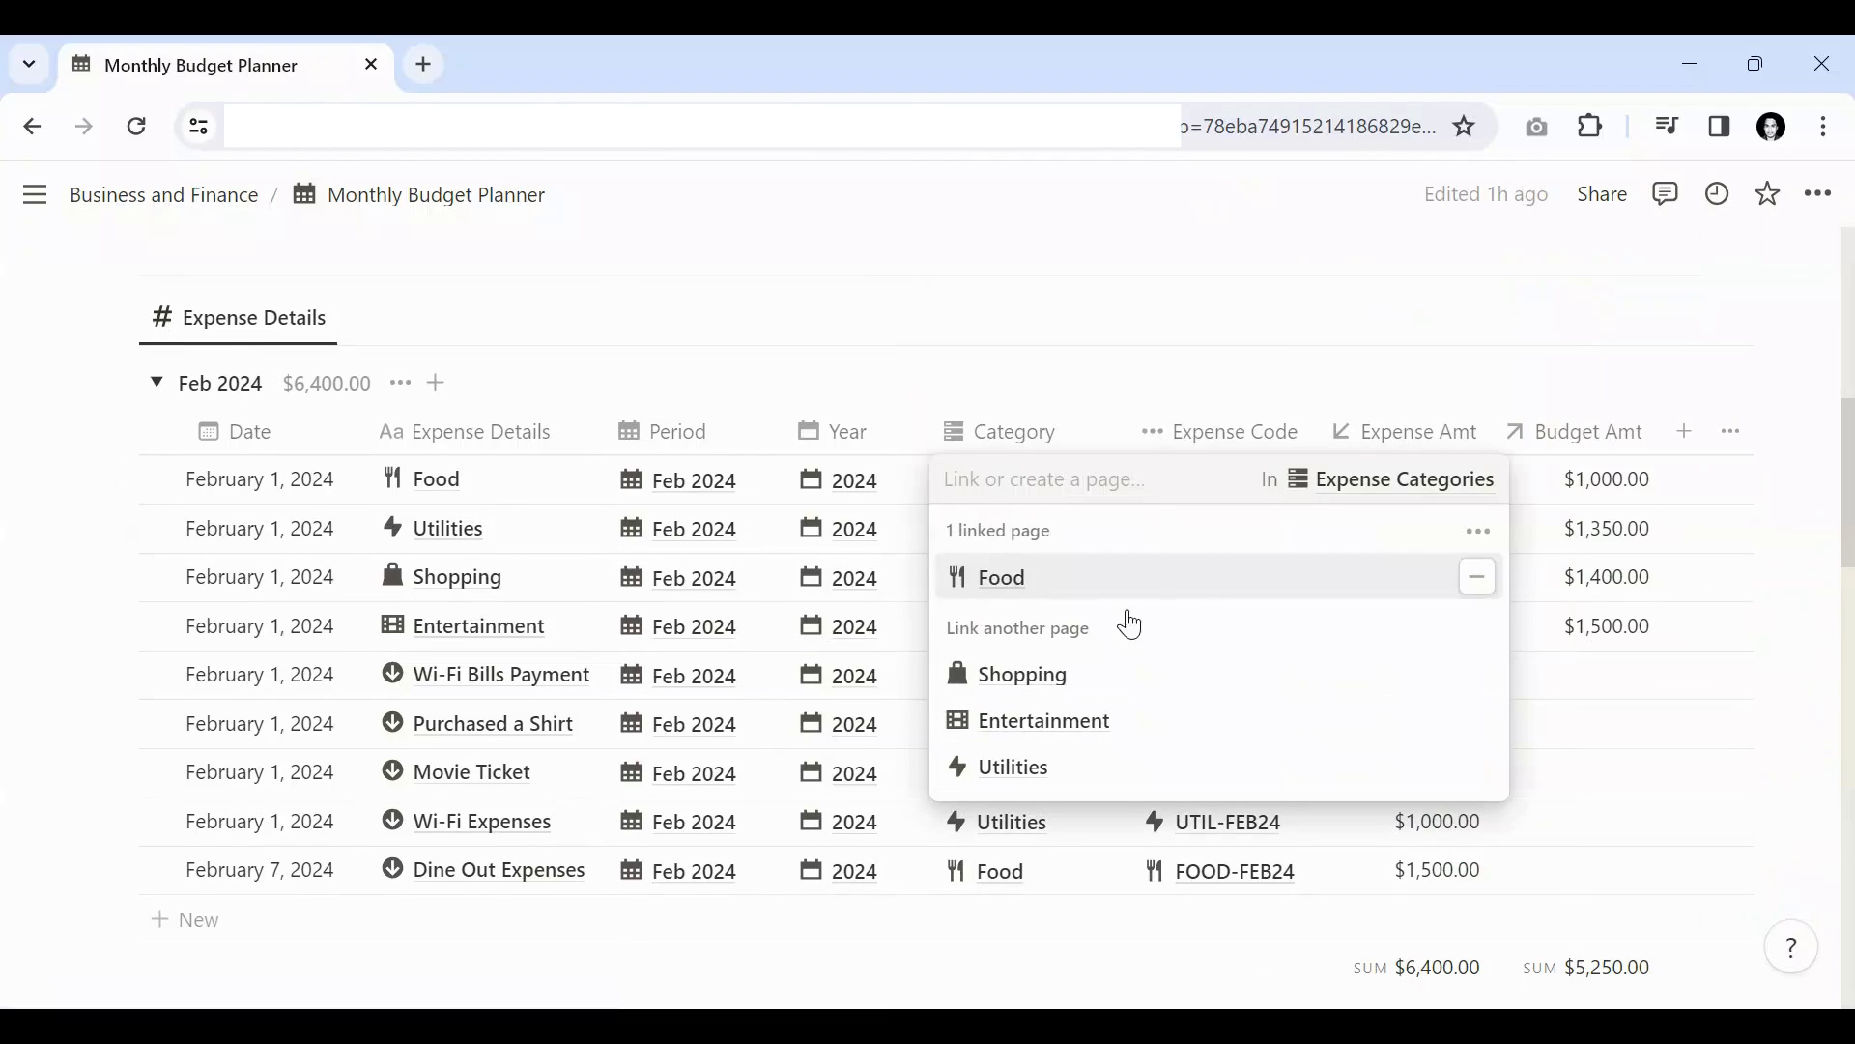
left_click(1138, 578)
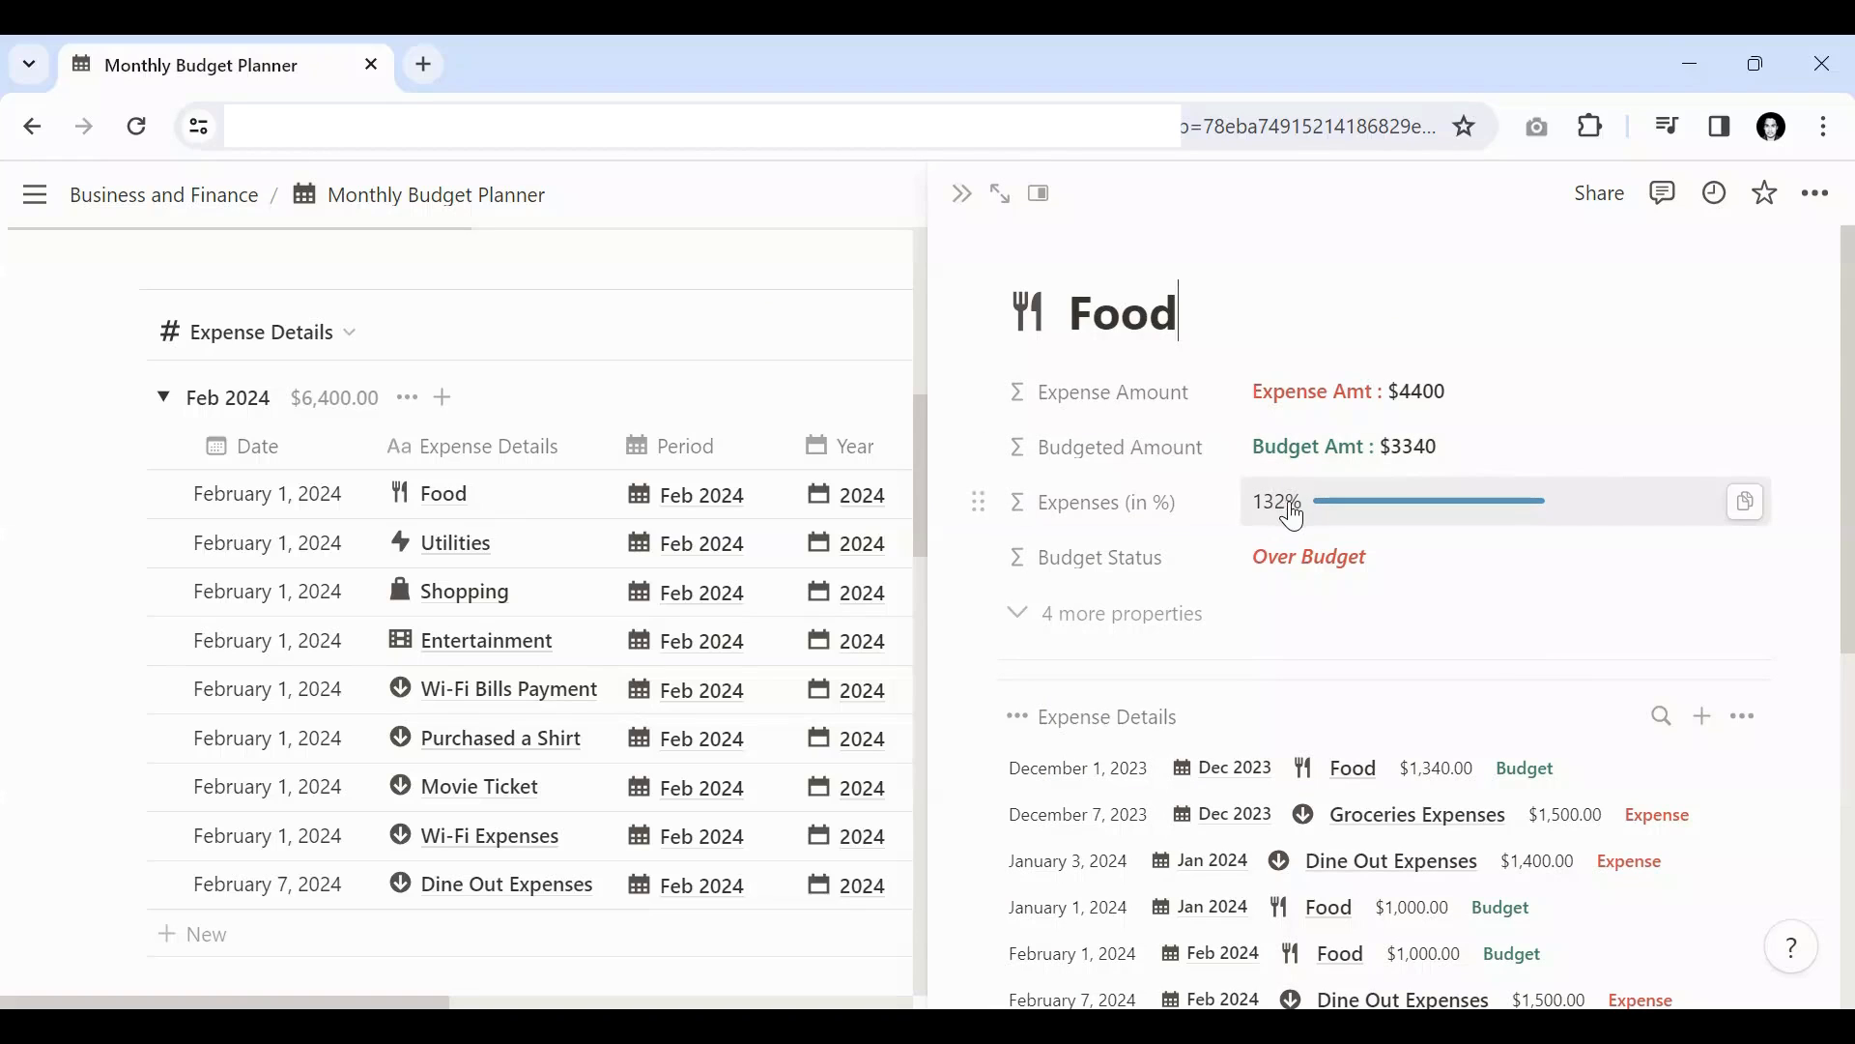
scroll(1247, 541, "down", 3)
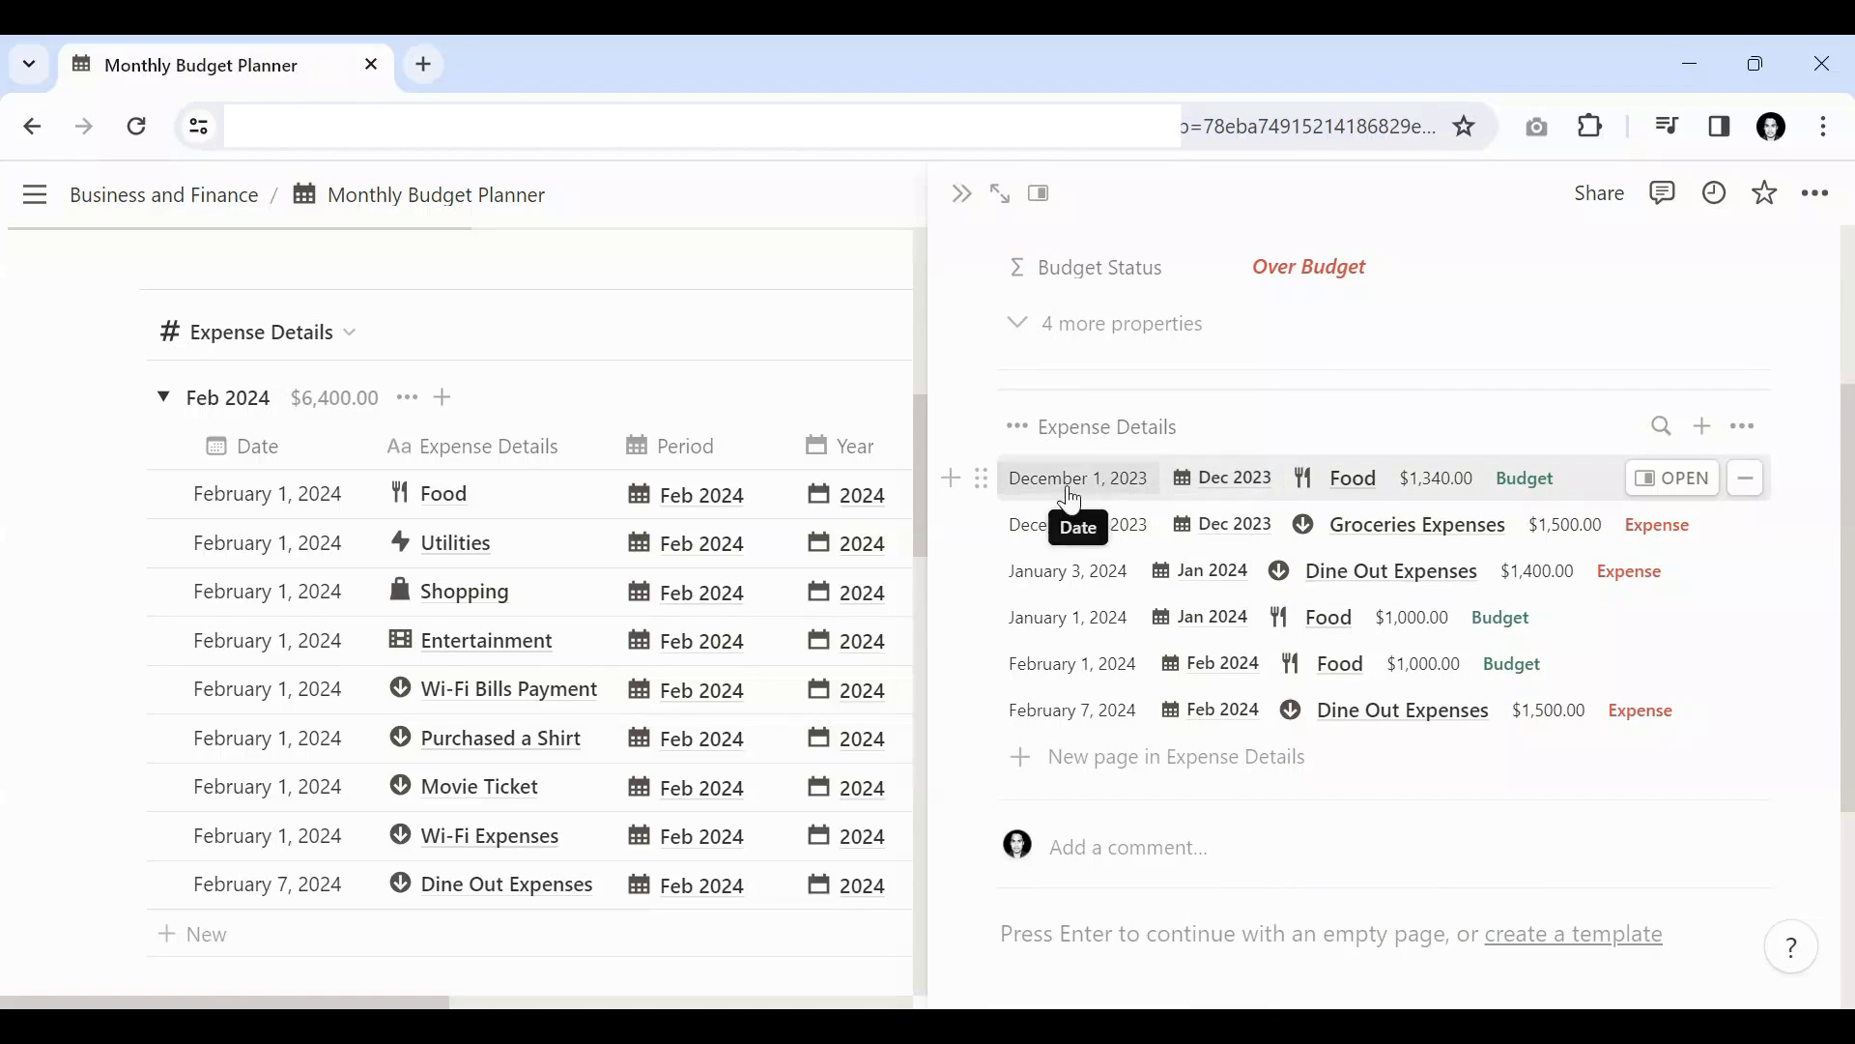
scroll(1222, 653, "up", 1)
scroll(1227, 654, "down", 1)
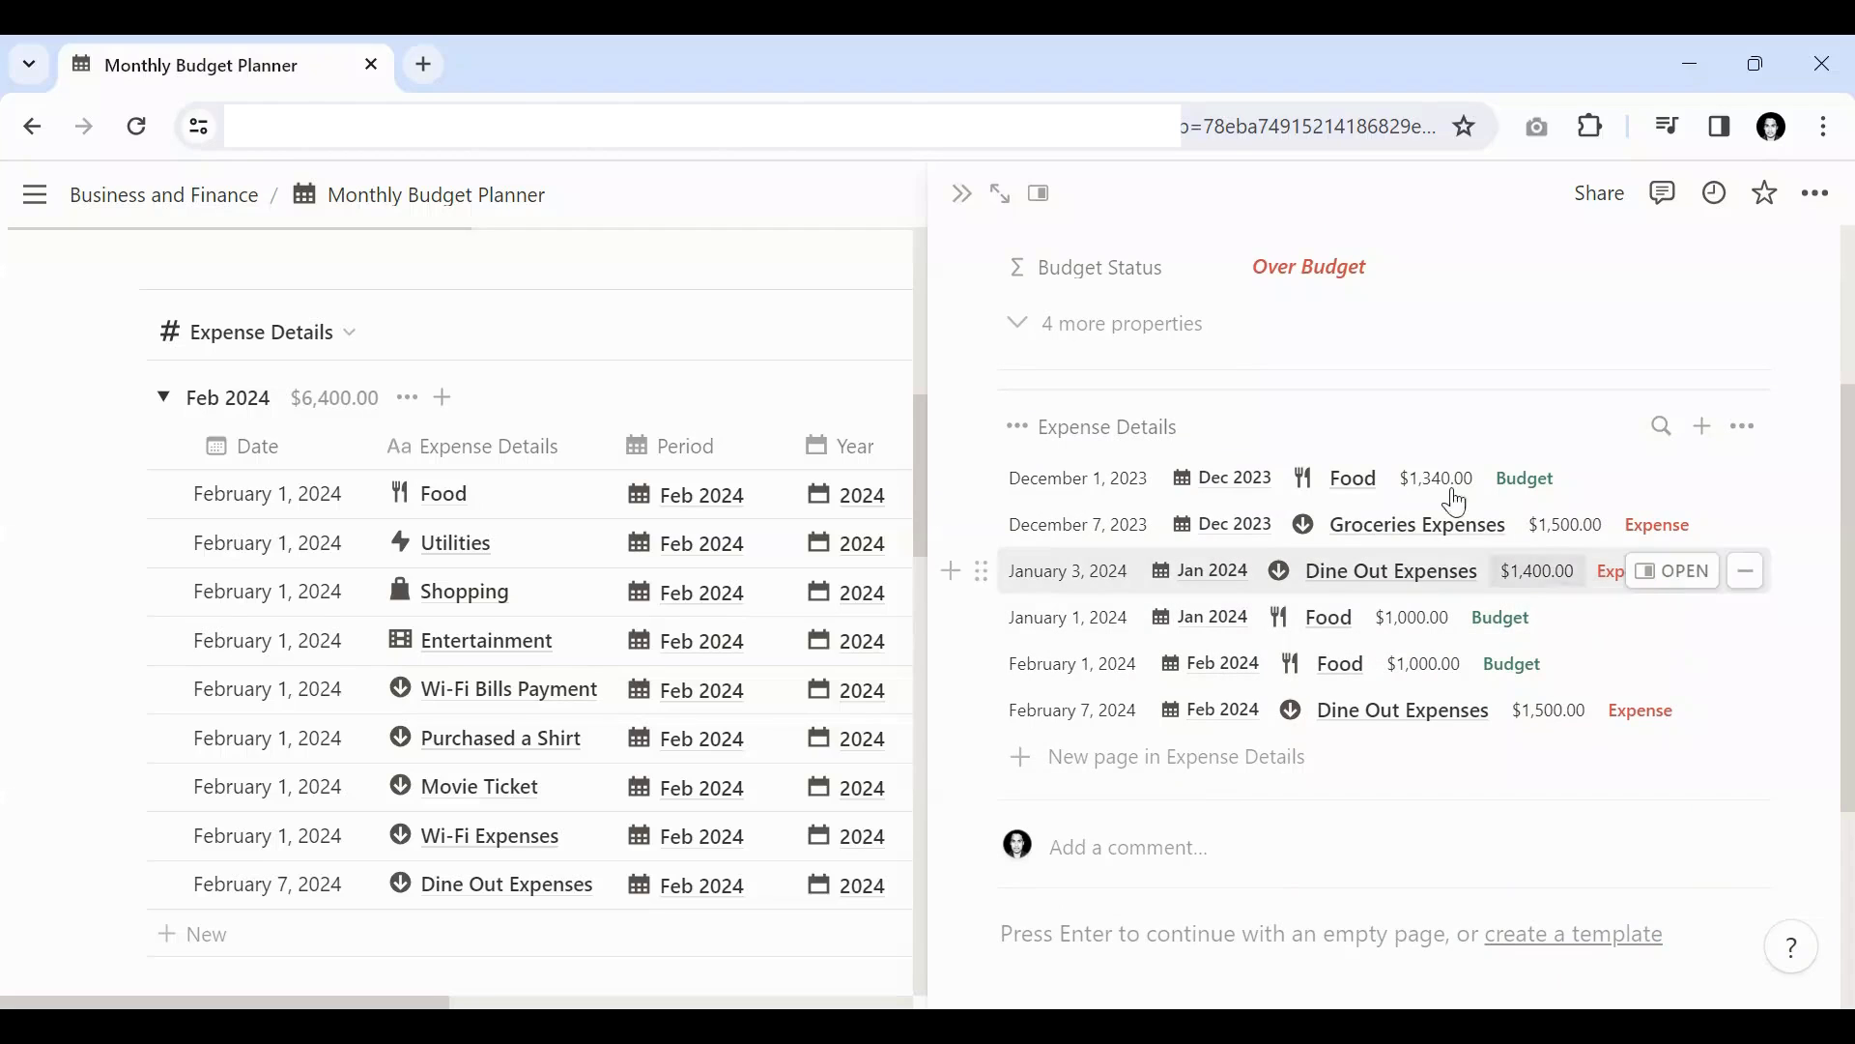
left_click(969, 201)
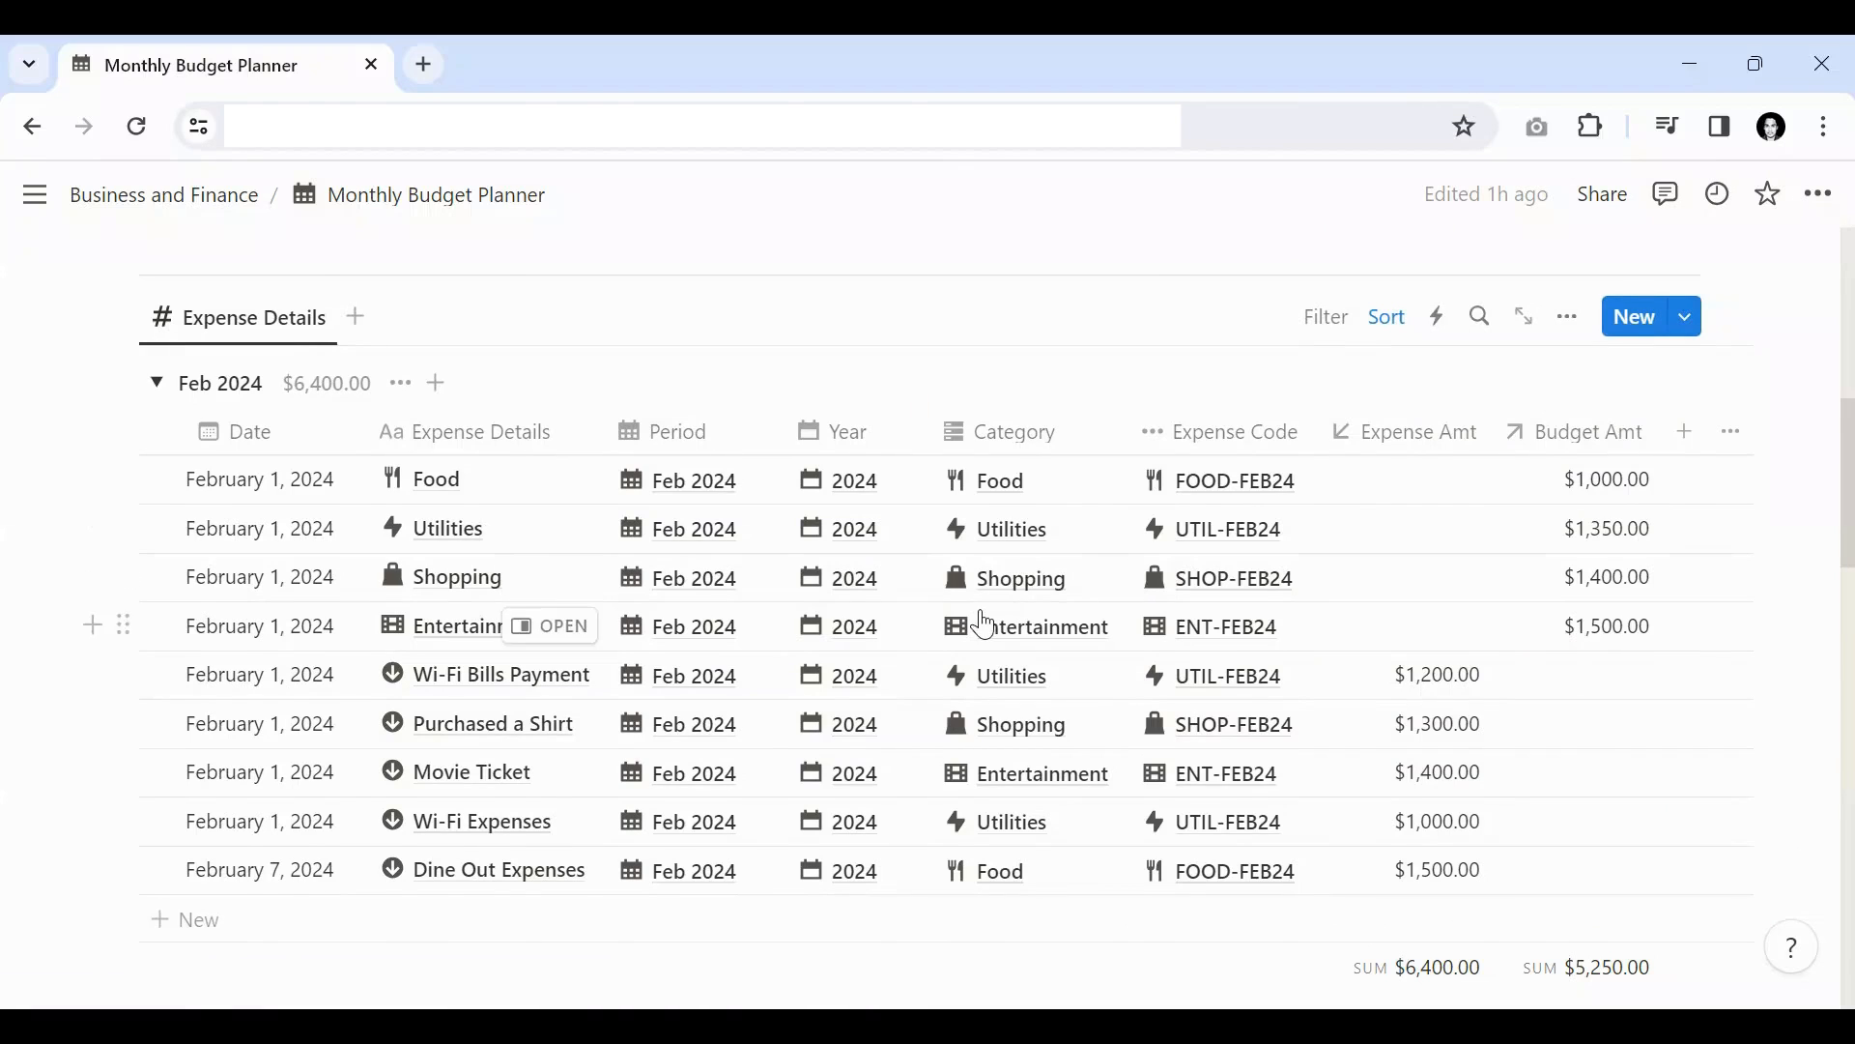
Step: Open the FOOD-FEB24 expense code page from the Food row, examine its linked budget and expense entries, and close it
scroll(981, 619, "up", 2)
scroll(977, 509, "down", 2)
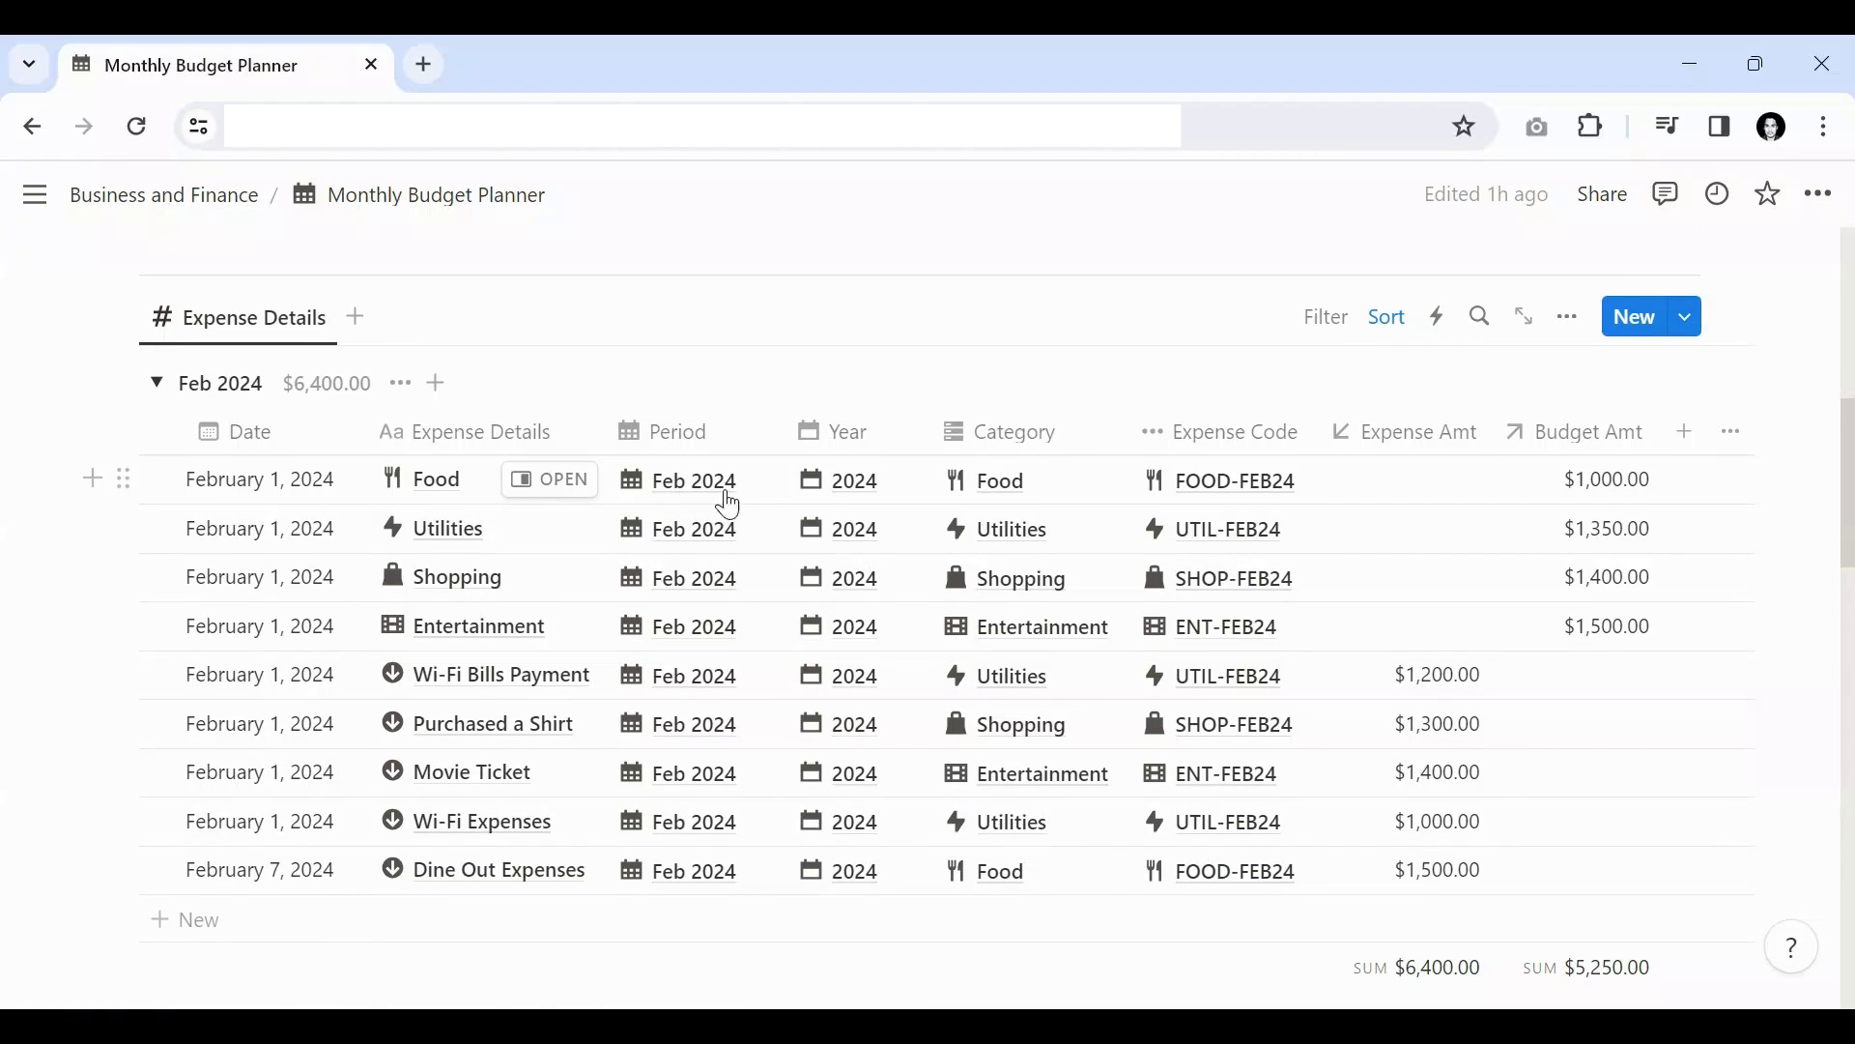
left_click(1250, 497)
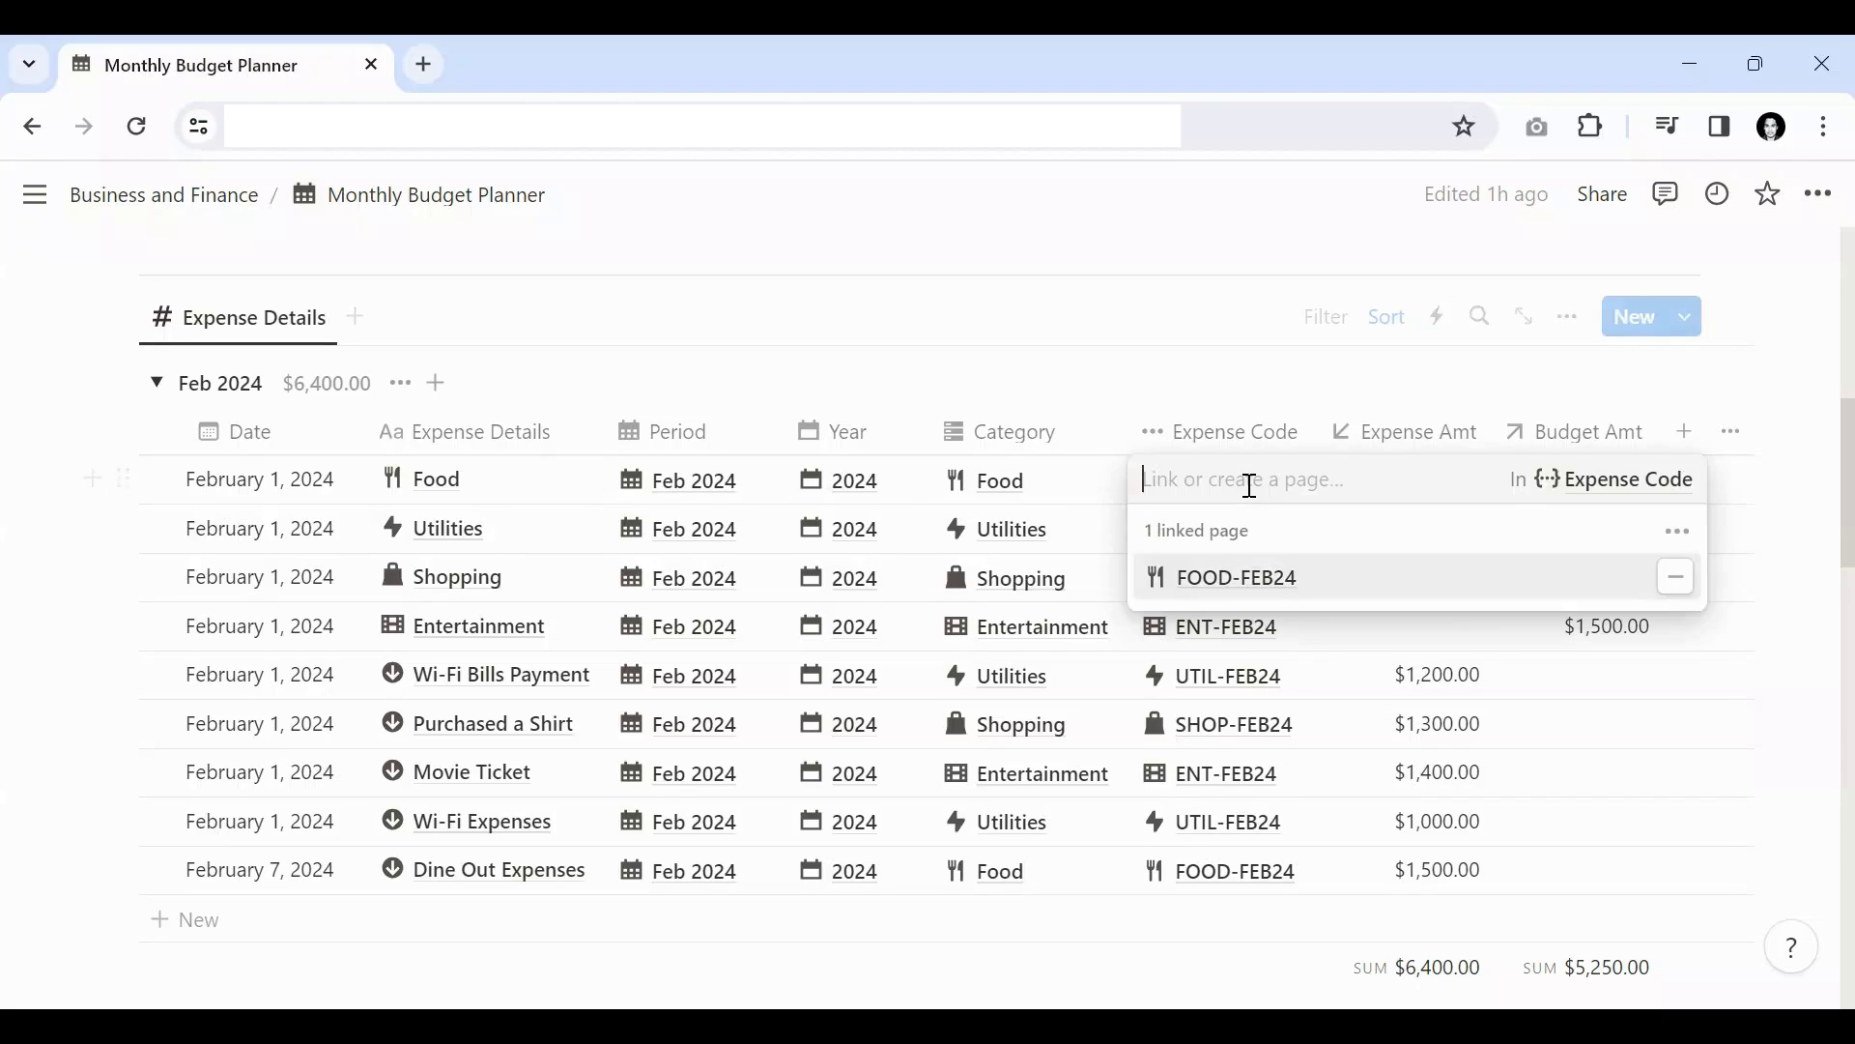
left_click(1230, 580)
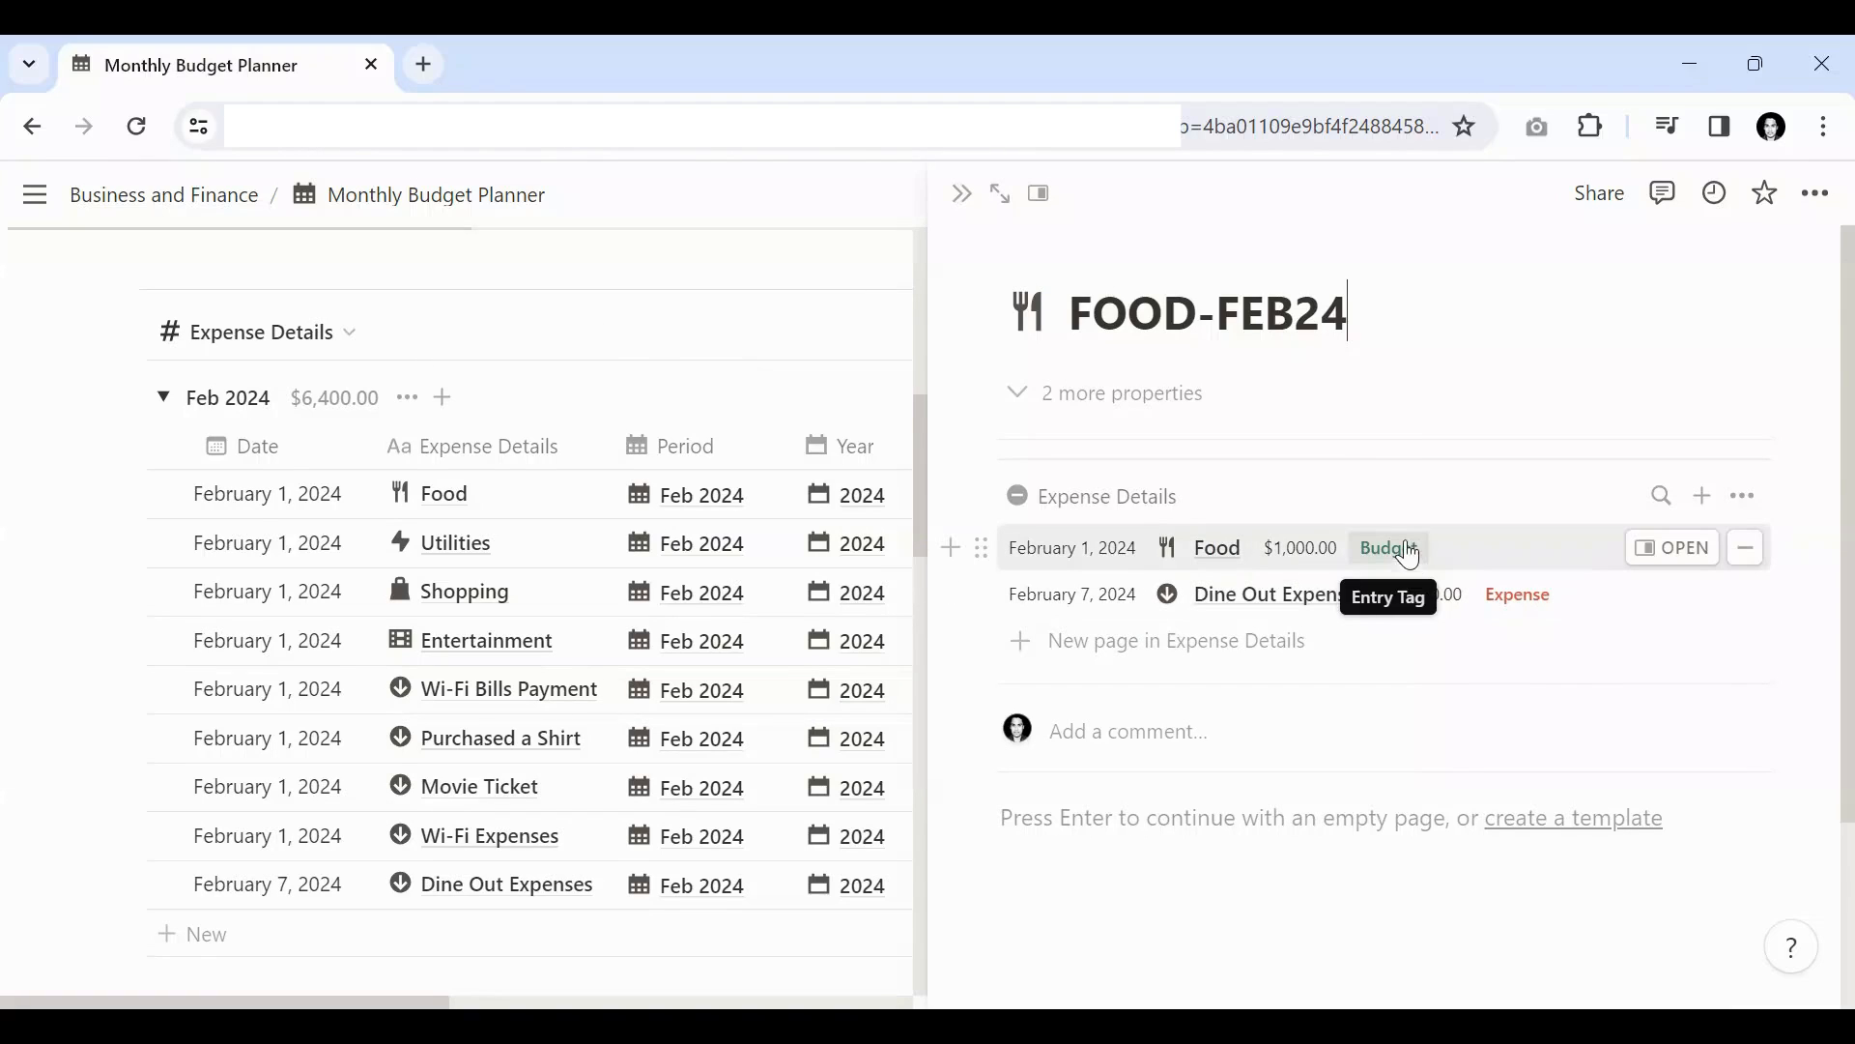
left_click(967, 210)
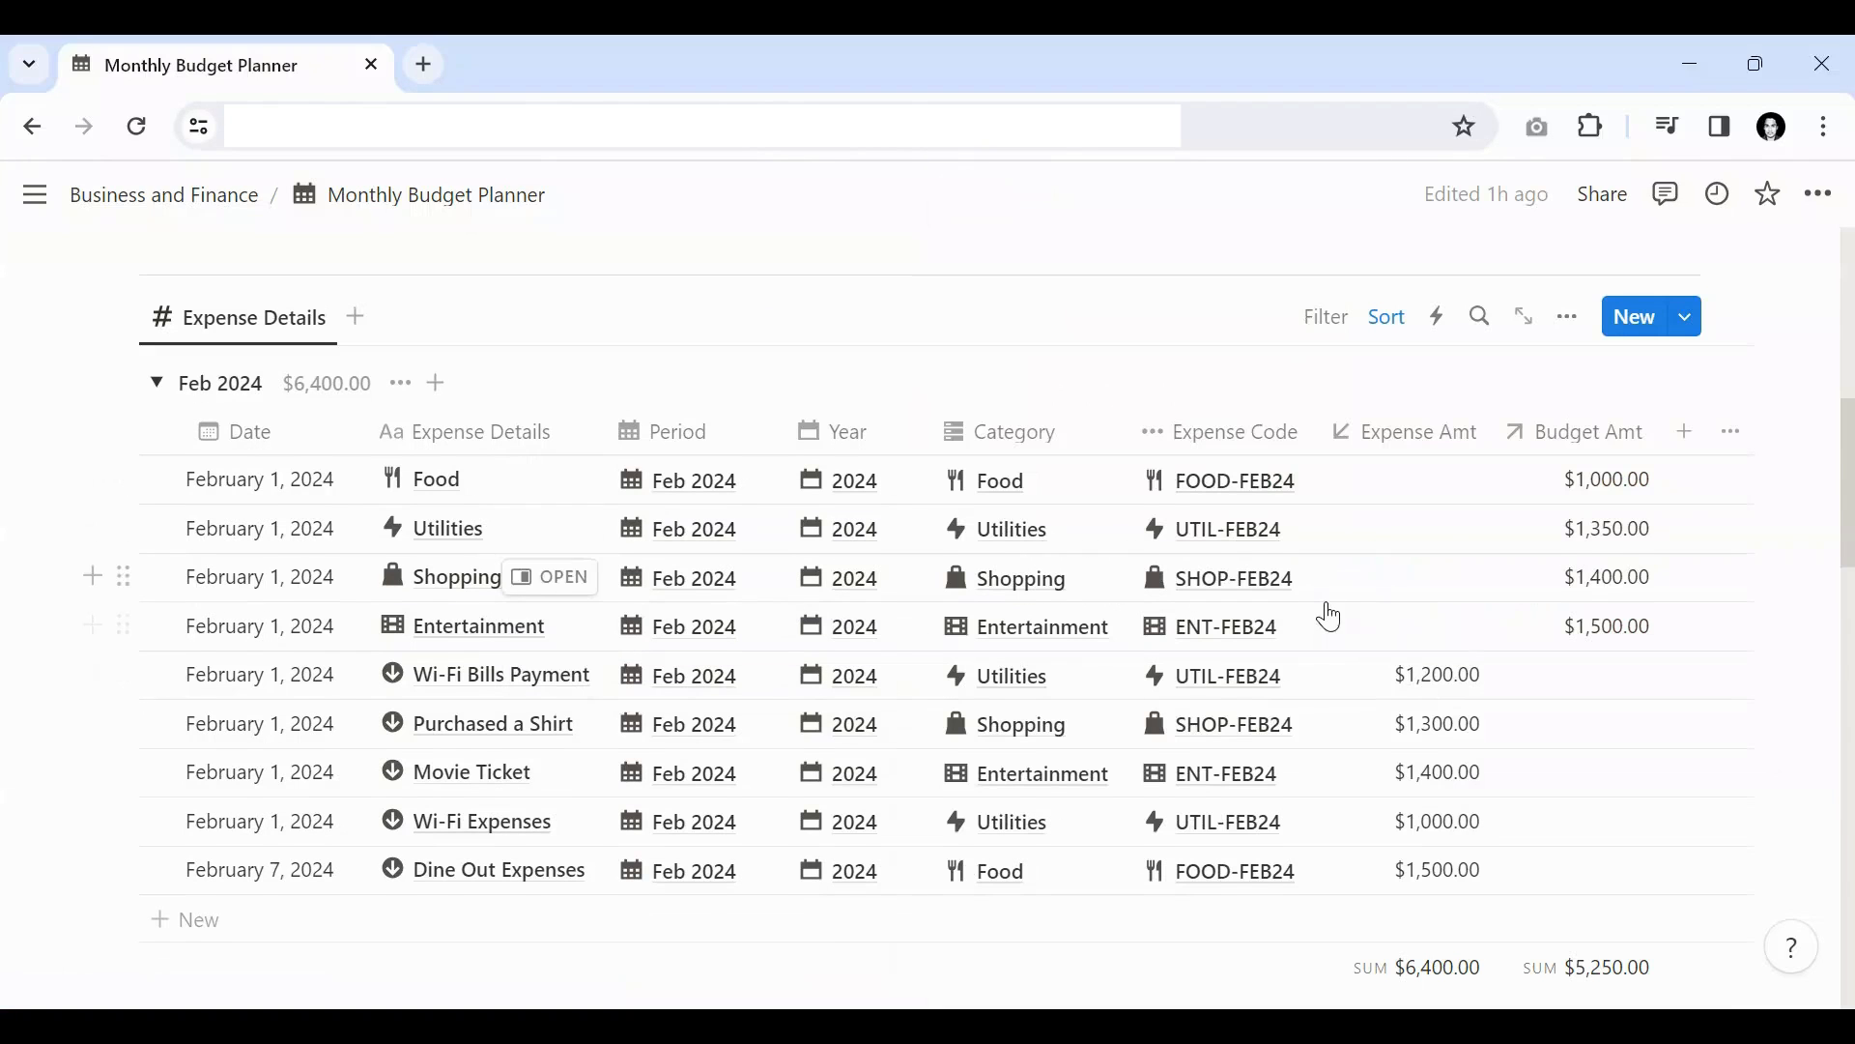
Step: View the planner's Monthly Overview, Yearly Overview and Summary in turn
scroll(1303, 633, "up", 3)
scroll(1303, 633, "up", 3)
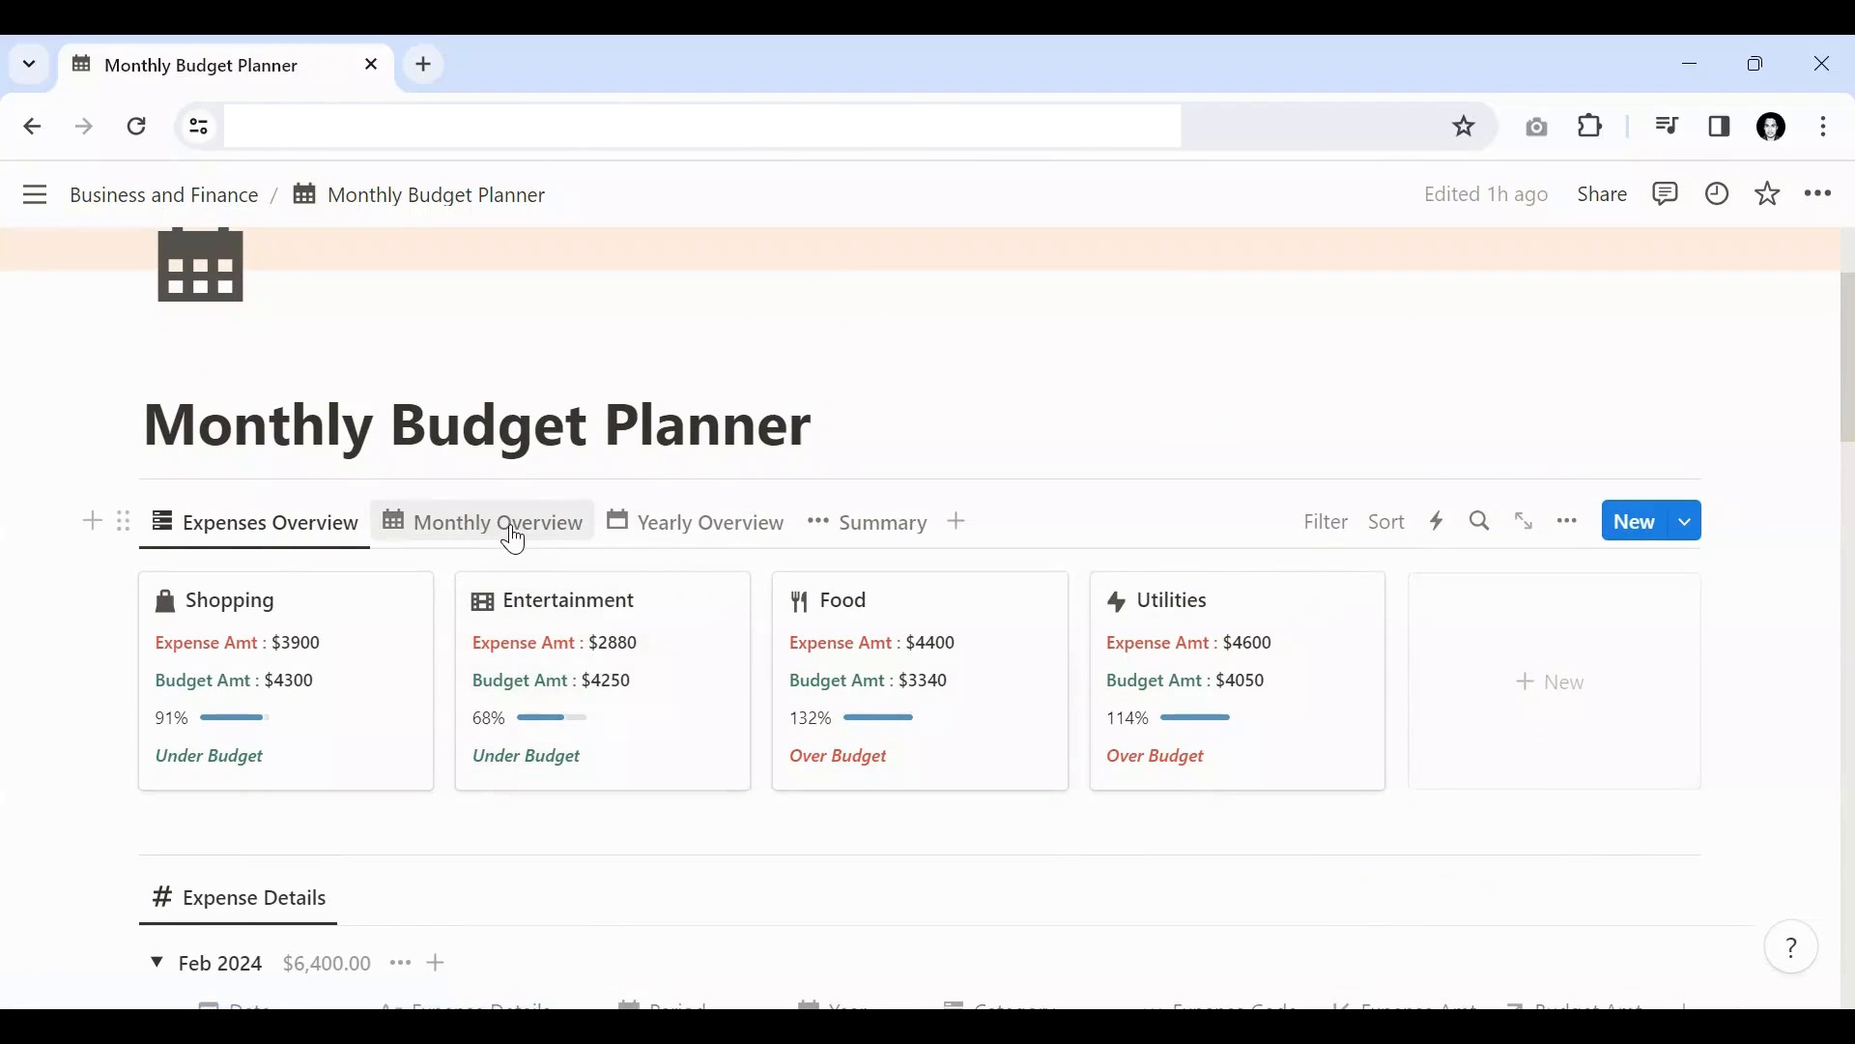
left_click(512, 534)
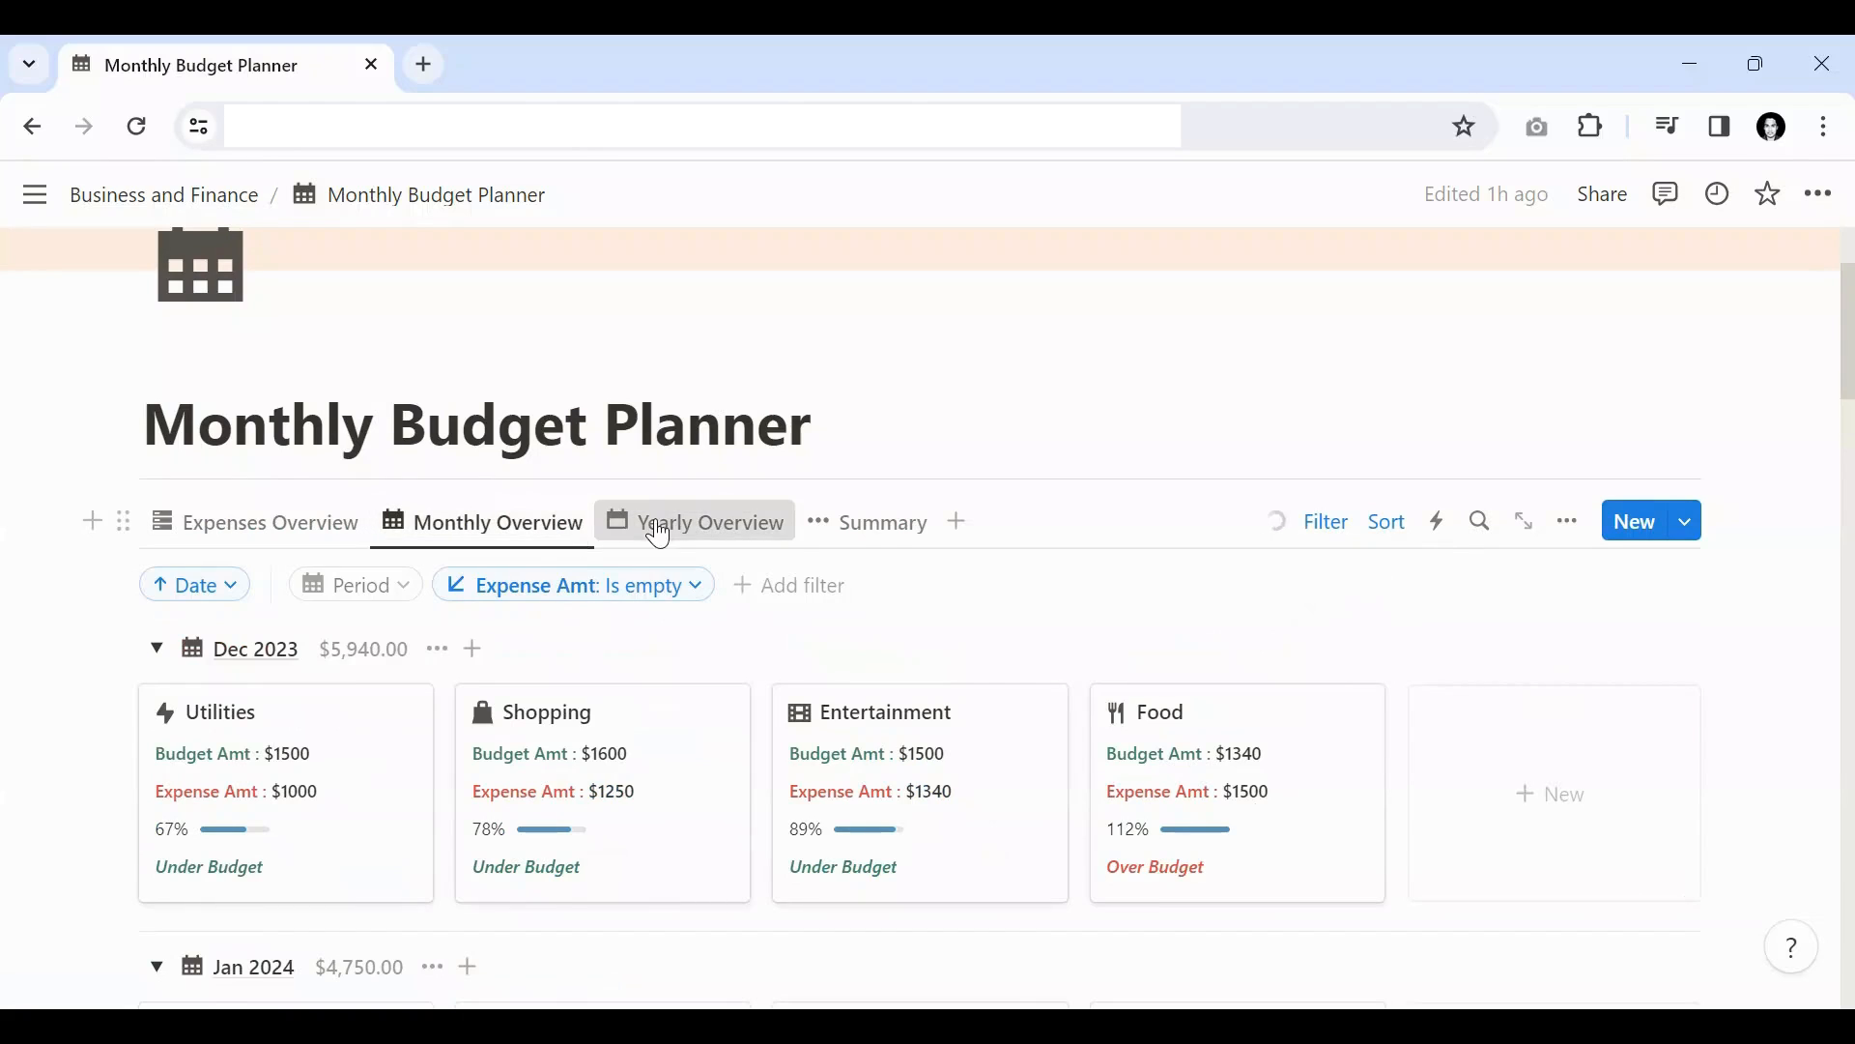
left_click(677, 527)
left_click(874, 534)
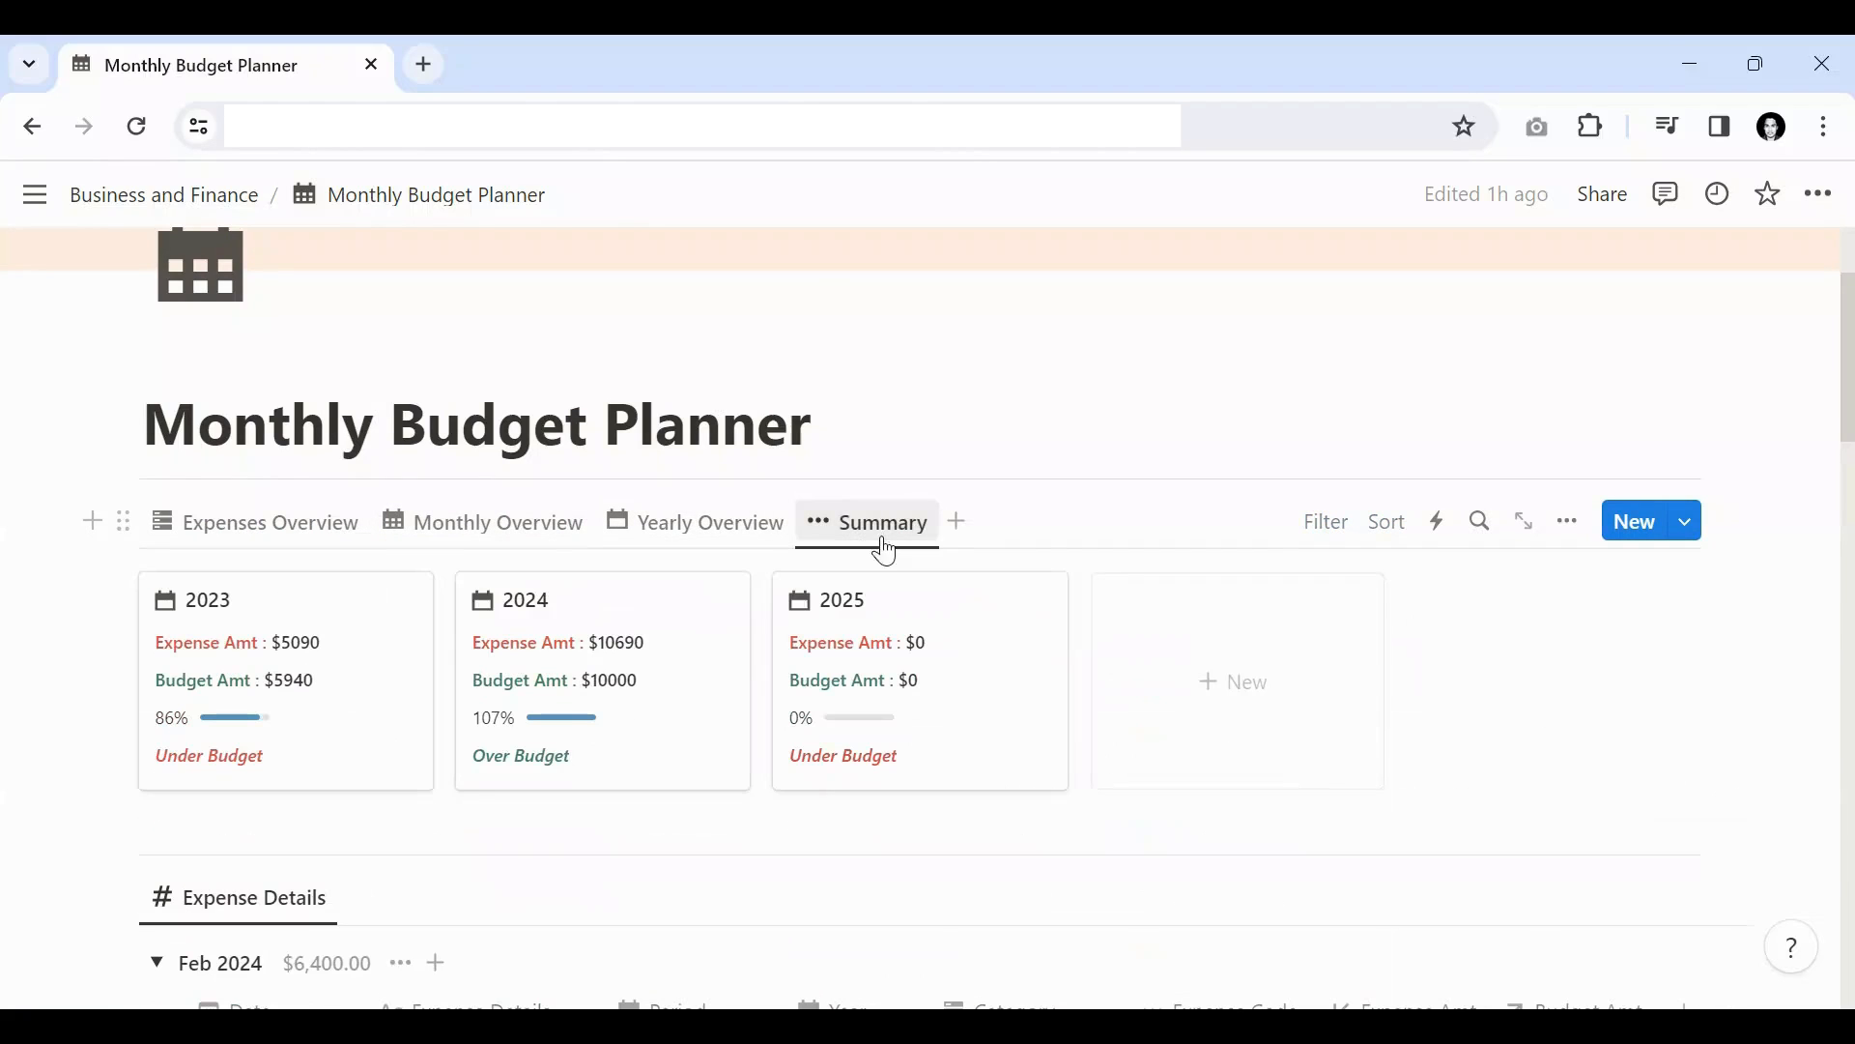
Step: Look through the Expense Details month groups down to the Instructions for Use section and its contact e-mail for queries
scroll(1091, 591, "down", 2)
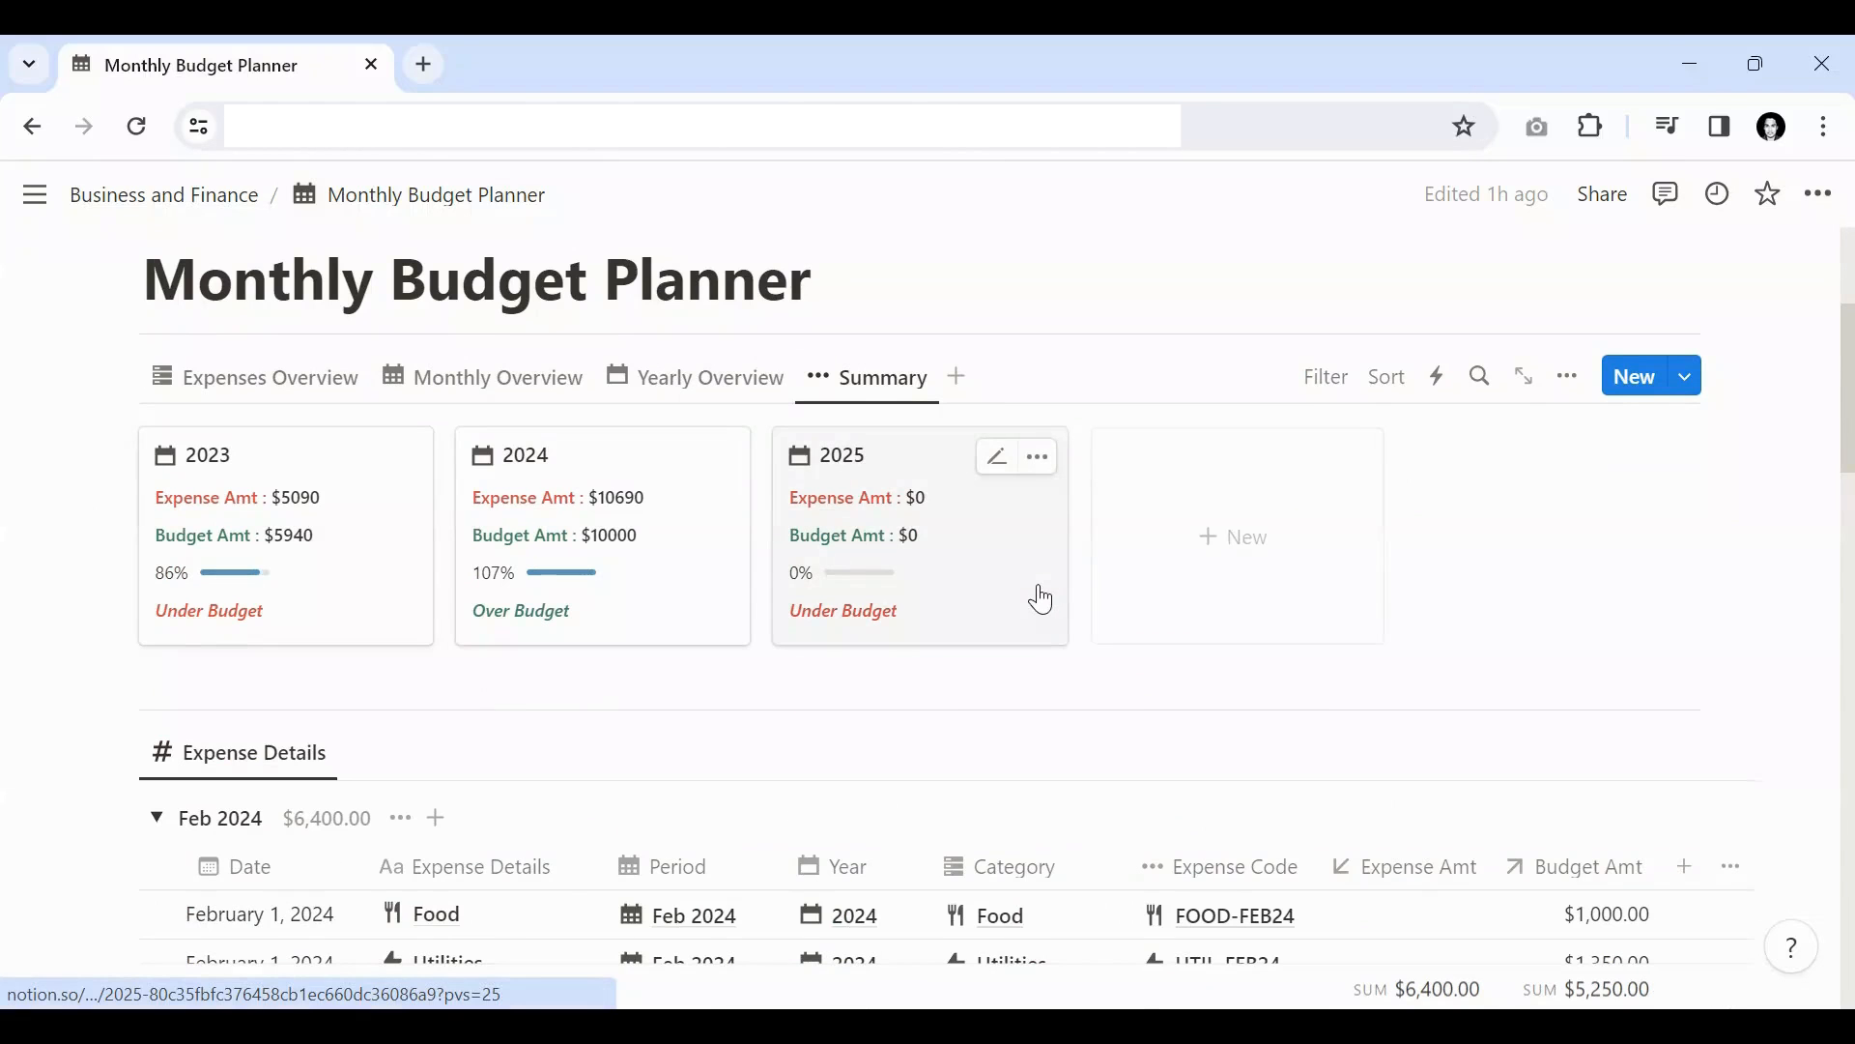
scroll(1049, 598, "down", 8)
scroll(1041, 599, "down", 15)
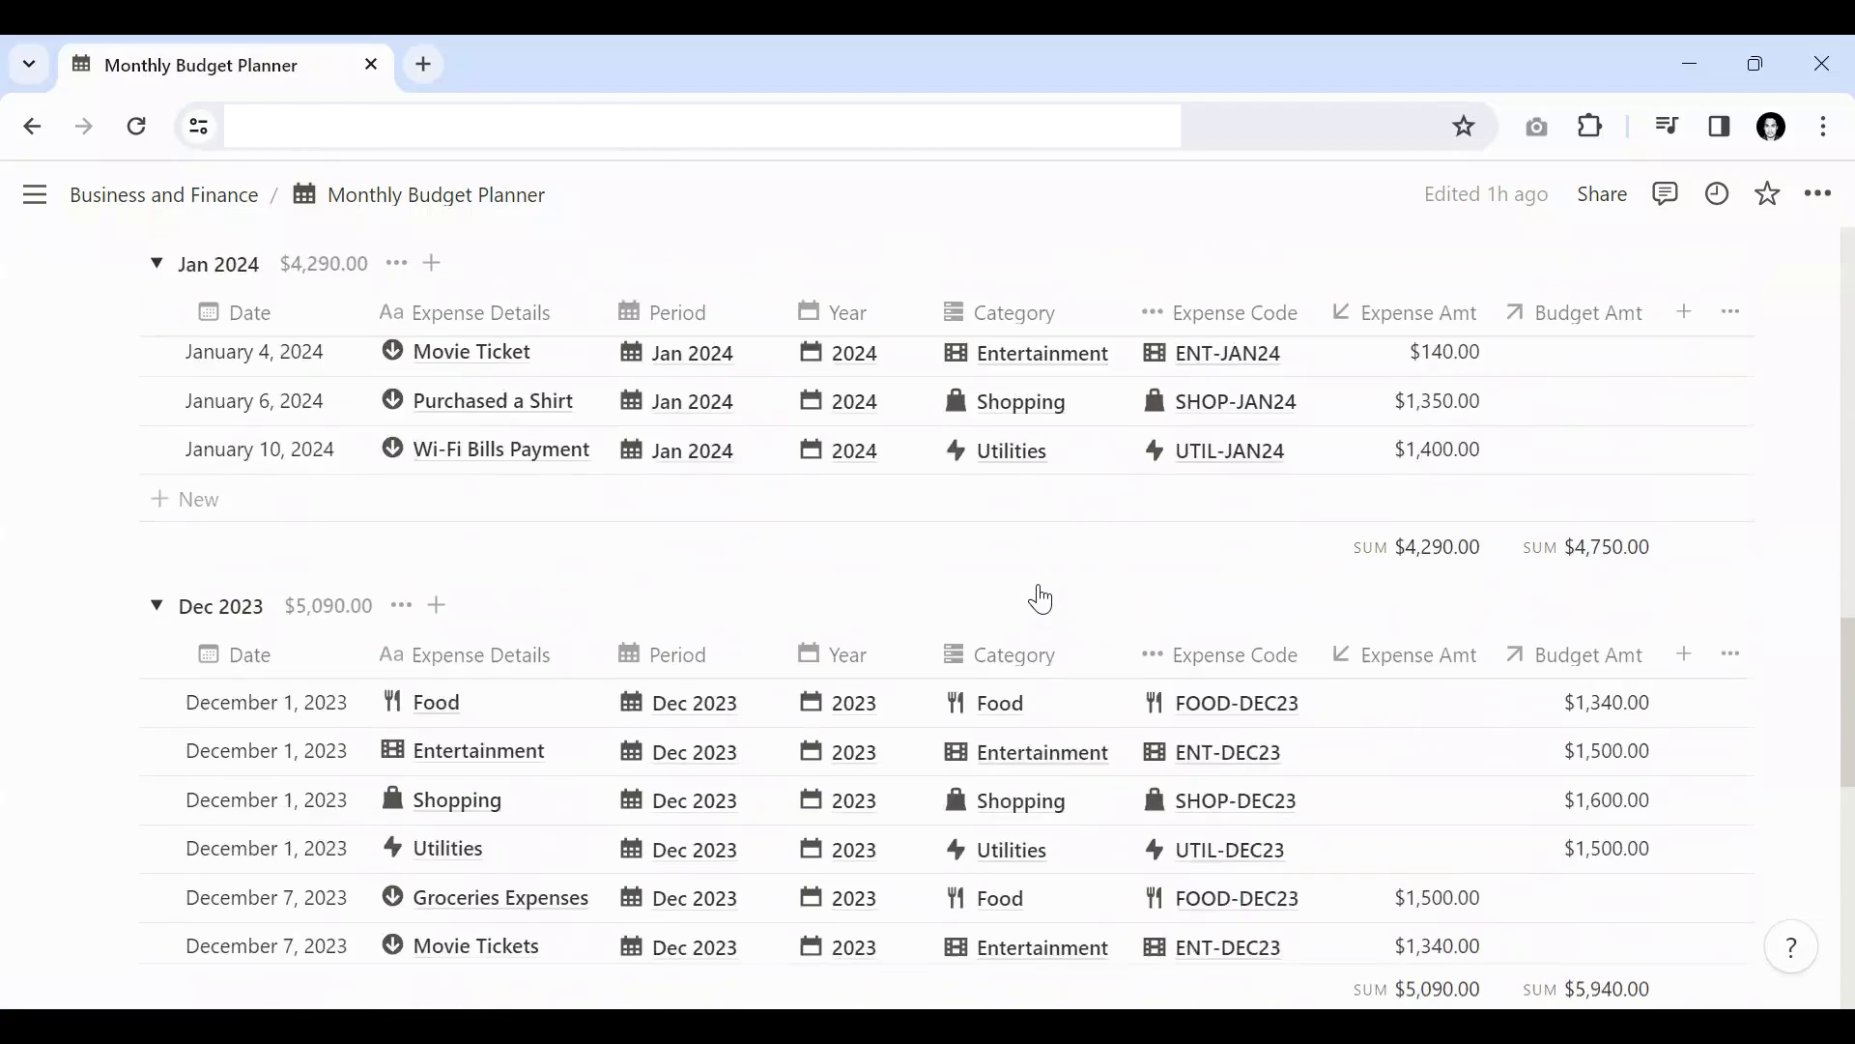
mouse_move(848, 611)
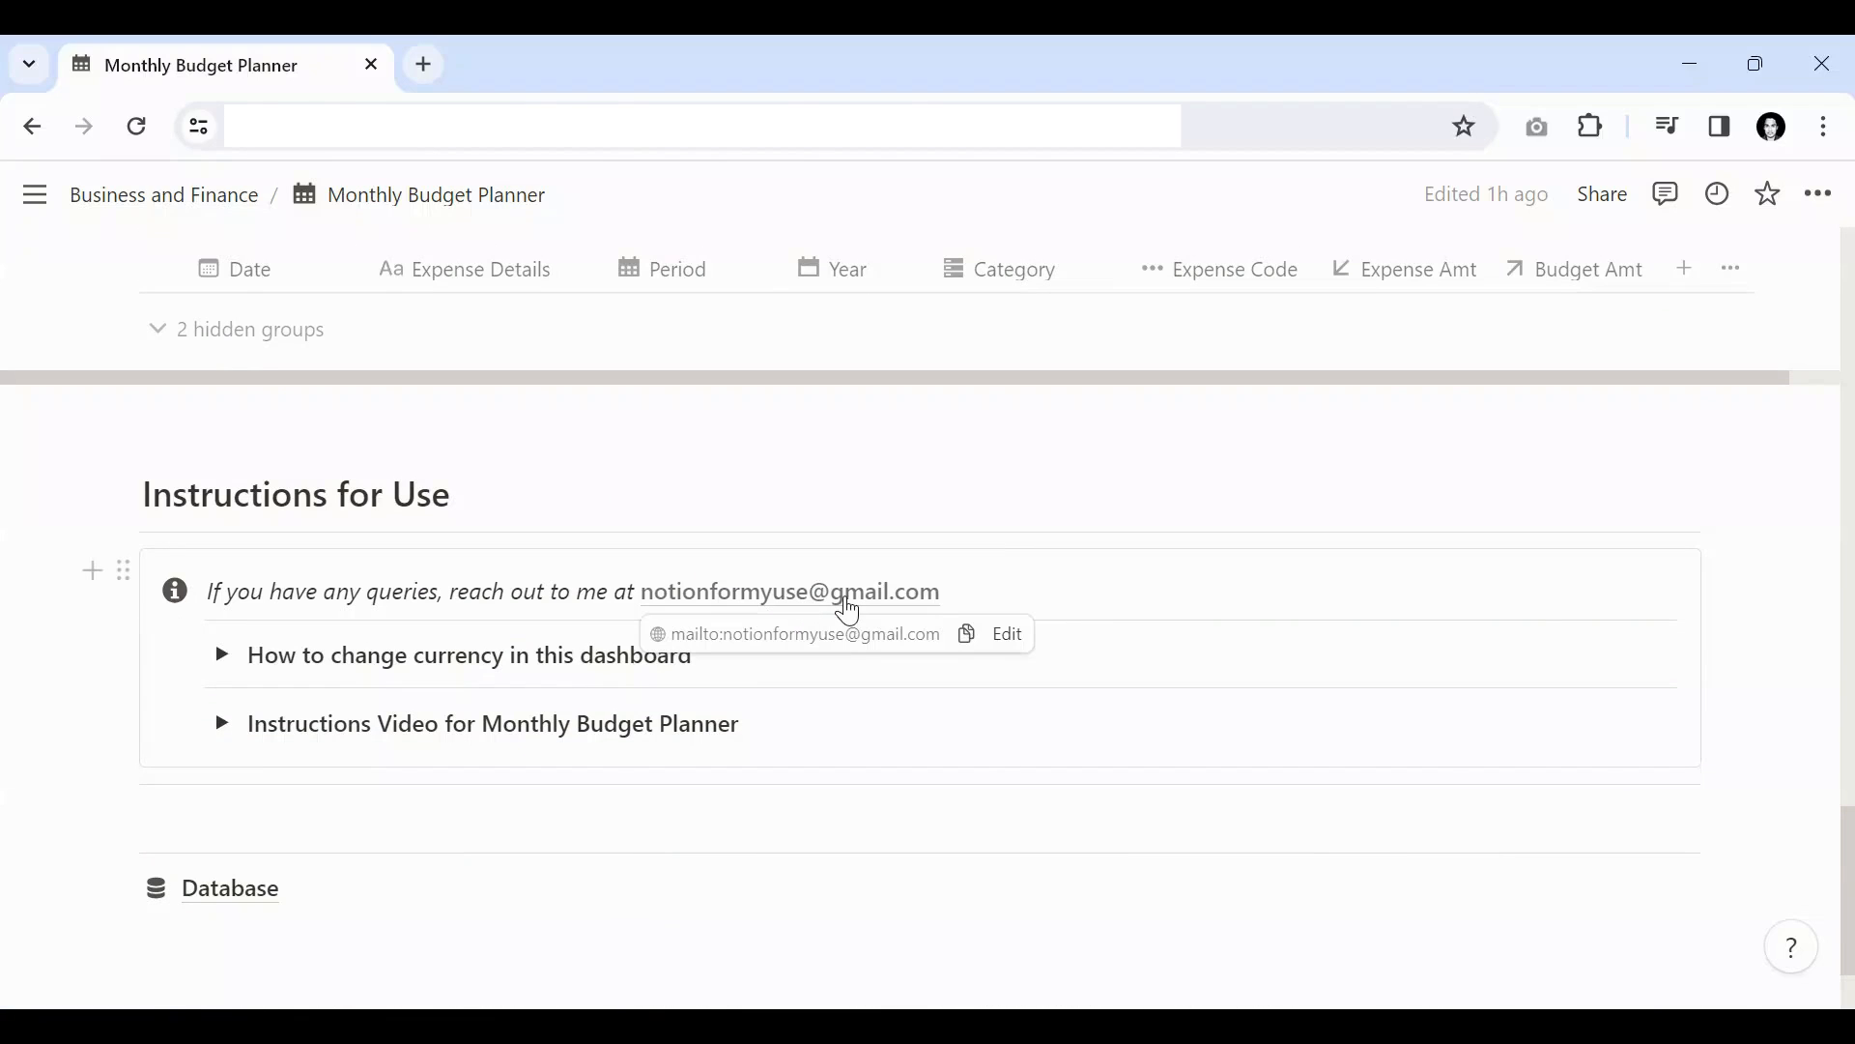